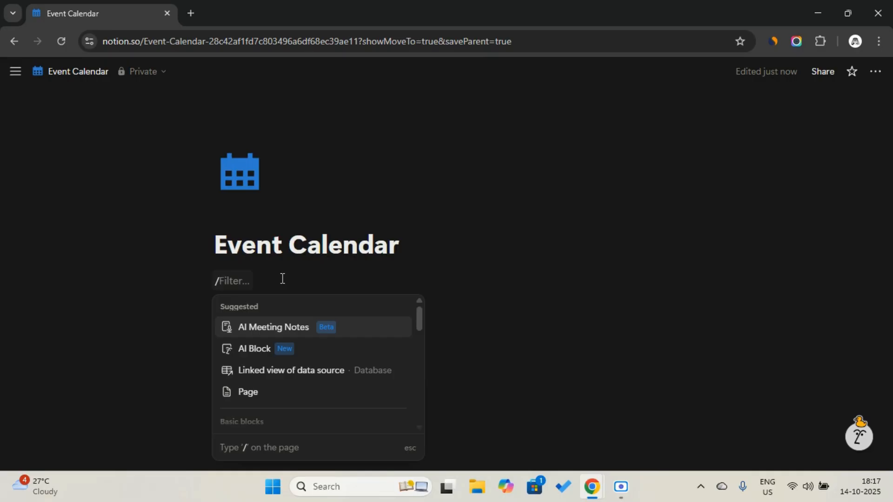
- Create a subpage titled "Database" inside the Event Calendar page
{"action": "type", "text": "page"}
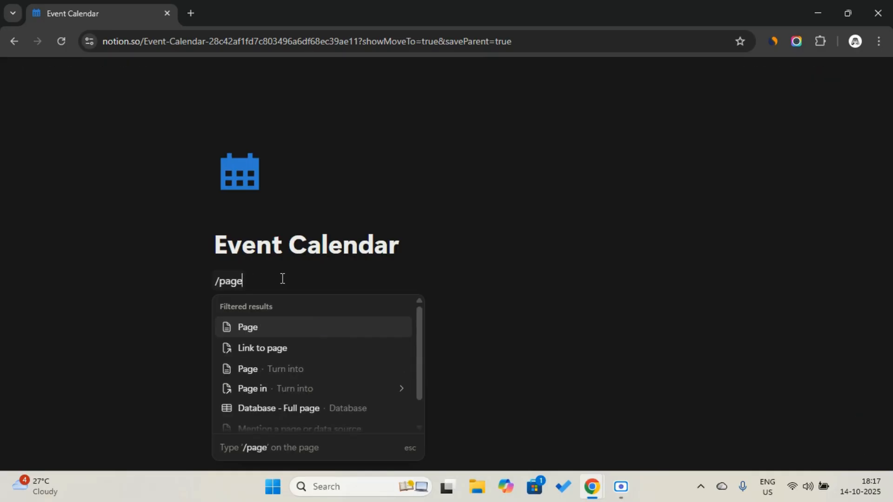
{"action": "key", "text": "Return"}
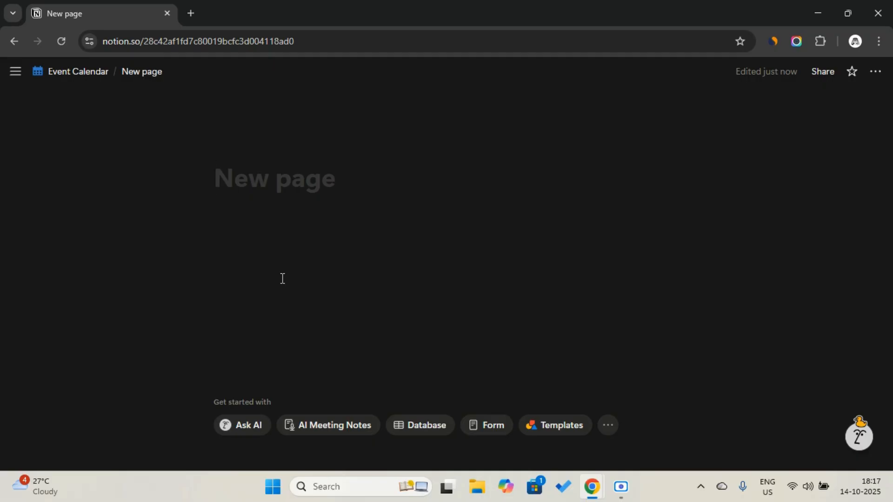
{"action": "key", "text": "Caps_Lock"}
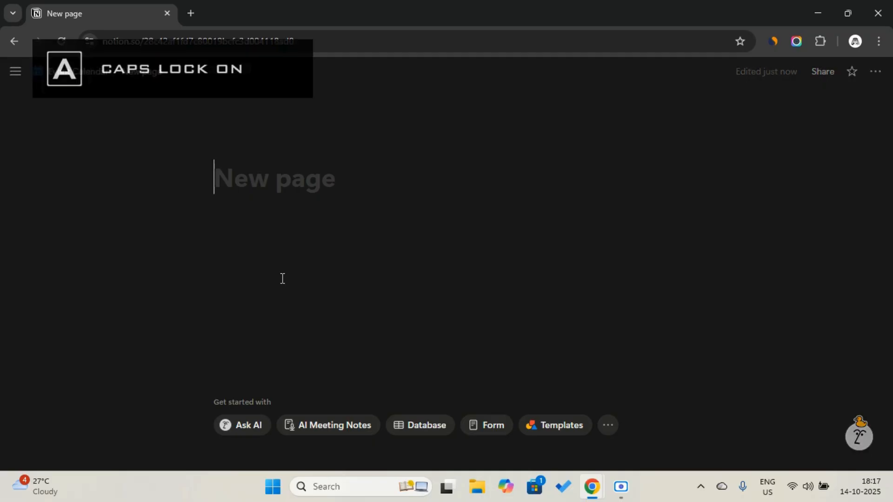
{"action": "type", "text": "D"}
{"action": "key", "text": "Caps_Lock"}
{"action": "type", "text": "atabase"}
- Give the Database page the blue stacked-cylinder icon, found by filtering the icons for "data"
{"action": "left_click", "coordinate": [235, 146]}
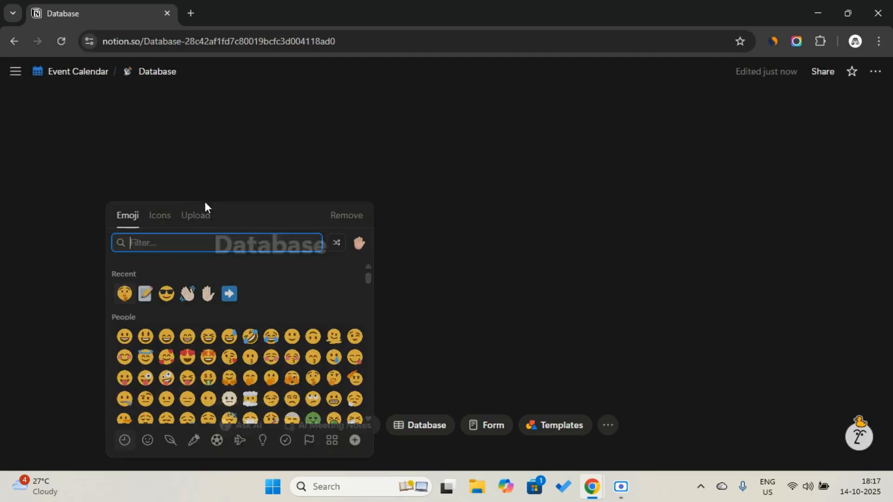
{"action": "left_click", "coordinate": [173, 216]}
{"action": "type", "text": "cala"}
{"action": "key", "text": "BackSpace"}
{"action": "key", "text": "BackSpace"}
{"action": "key", "text": "BackSpace"}
{"action": "key", "text": "BackSpace"}
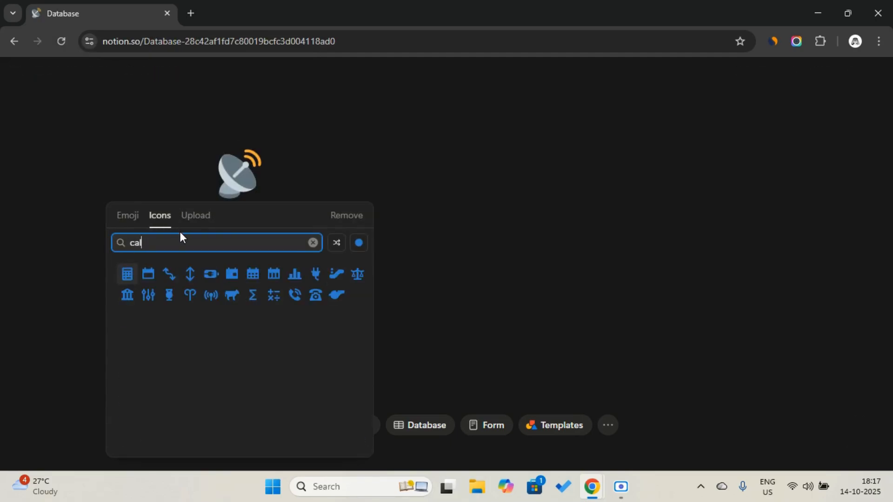
{"action": "type", "text": "data"}
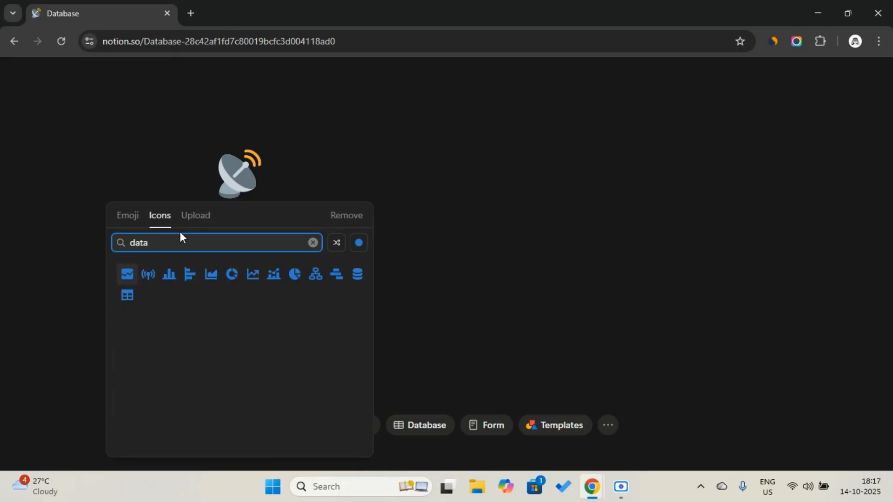
{"action": "left_click", "coordinate": [358, 274]}
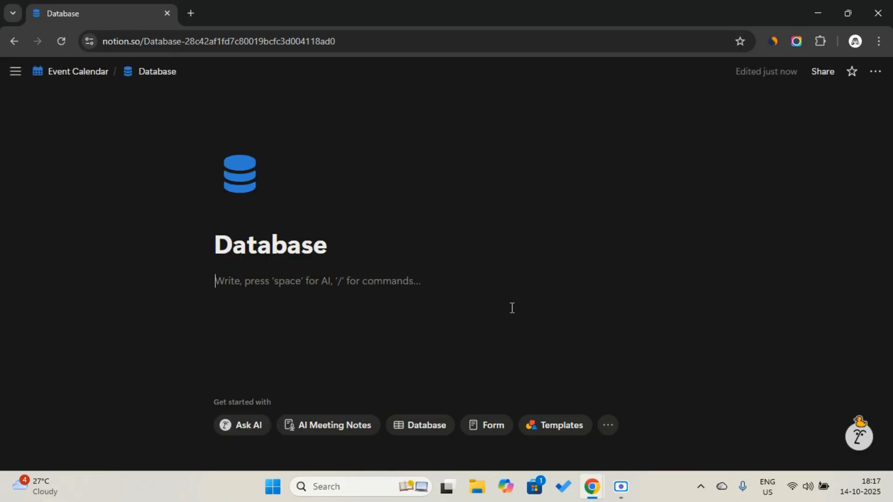
- Insert a full-page database in the Database page and title it "Events"
{"action": "type", "text": "/"}
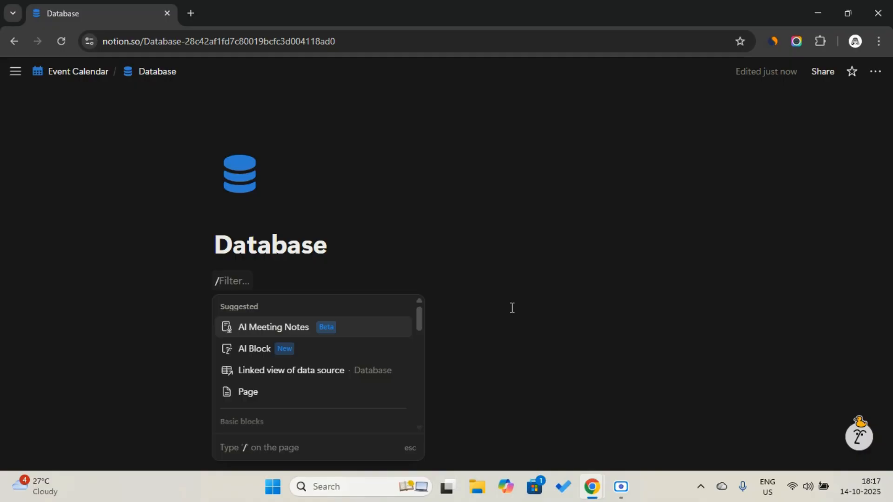
{"action": "type", "text": "fu"}
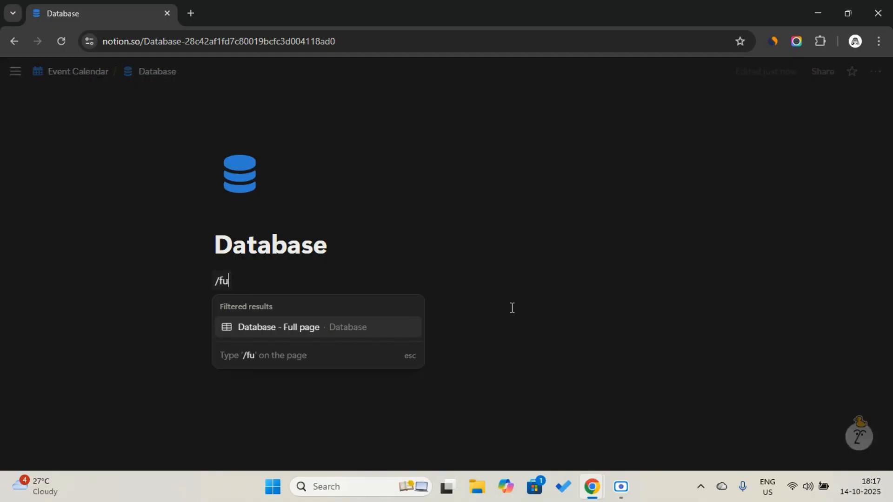
{"action": "left_click", "coordinate": [385, 341]}
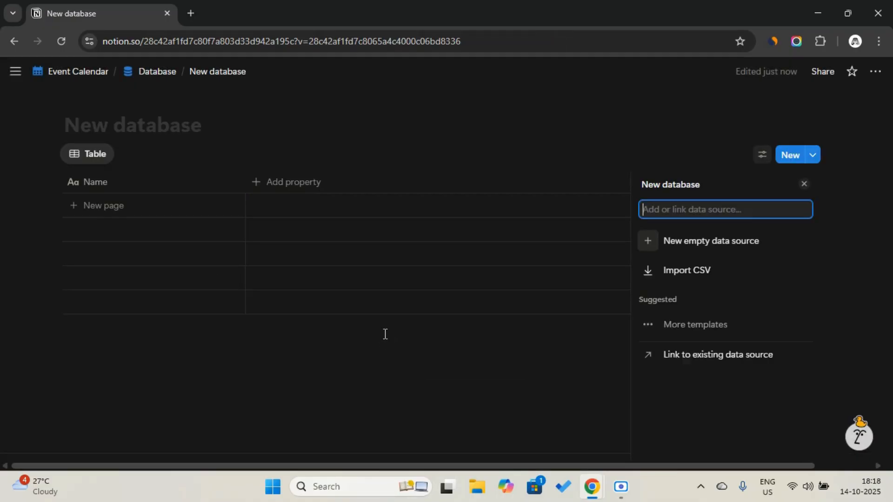
{"action": "left_click", "coordinate": [139, 127]}
{"action": "type", "text": "E"}
{"action": "key", "text": "Caps_Lock"}
{"action": "type", "text": "vents"}
- Give the Events database the blue ticket icon, found by filtering the icons for "even"
{"action": "left_click", "coordinate": [93, 97]}
{"action": "left_click", "coordinate": [61, 153]}
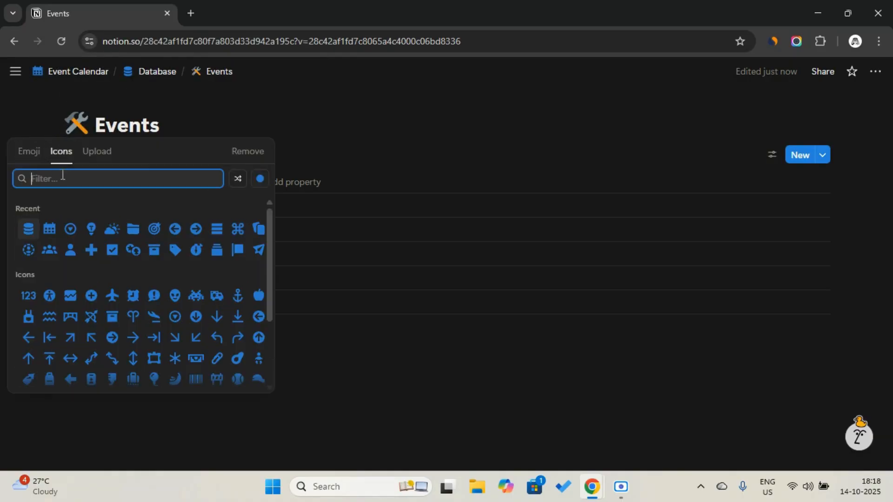
{"action": "type", "text": "even"}
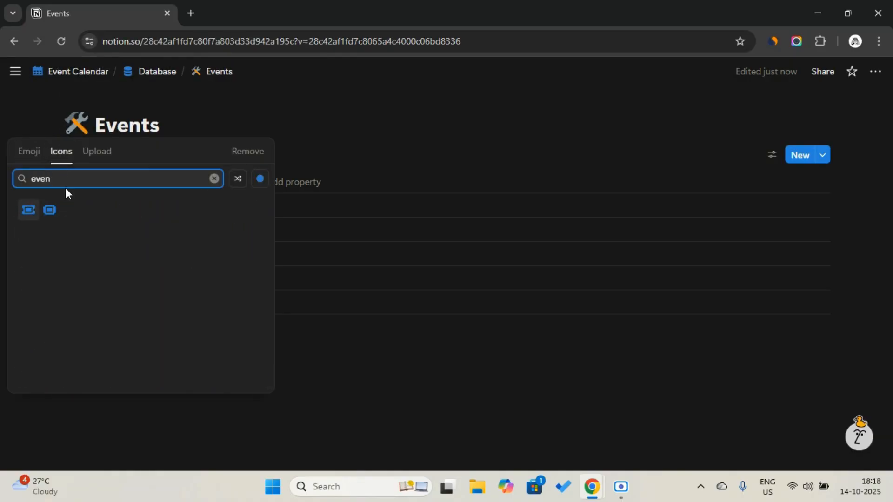
{"action": "left_click", "coordinate": [28, 212]}
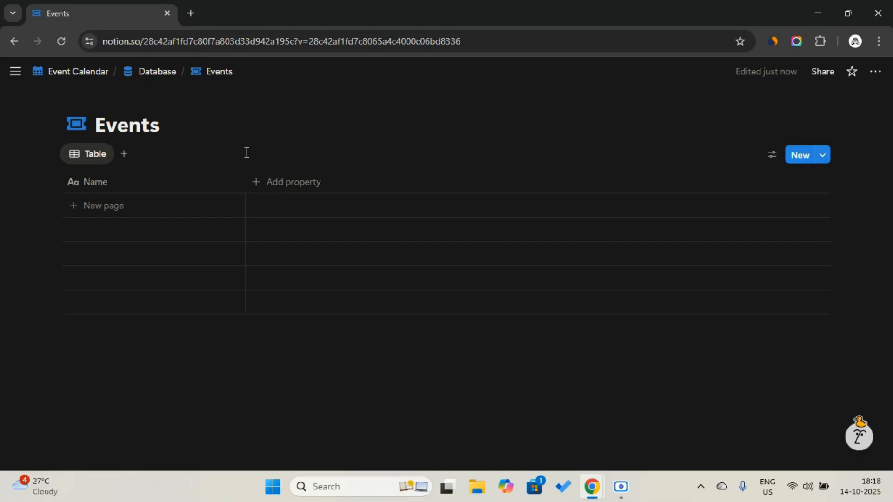
- Add the suggested Event Date property to the Events table and rename it "Date"
{"action": "left_click", "coordinate": [281, 181]}
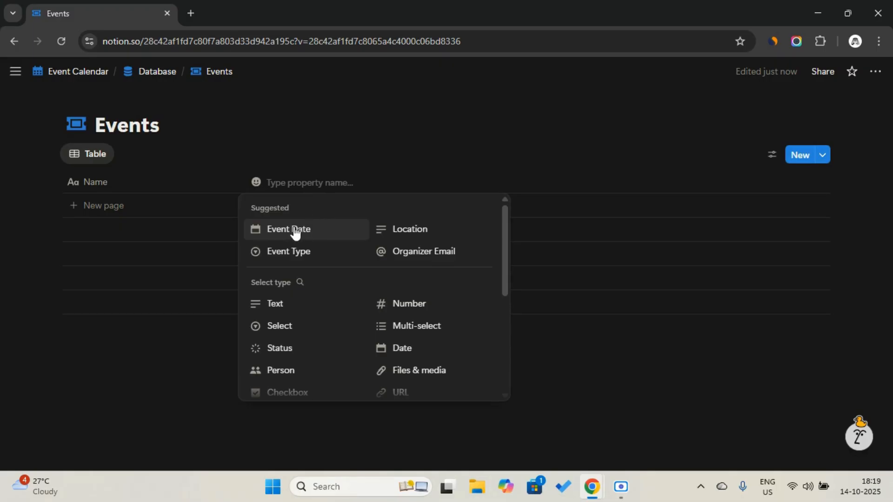
{"action": "left_click", "coordinate": [295, 232]}
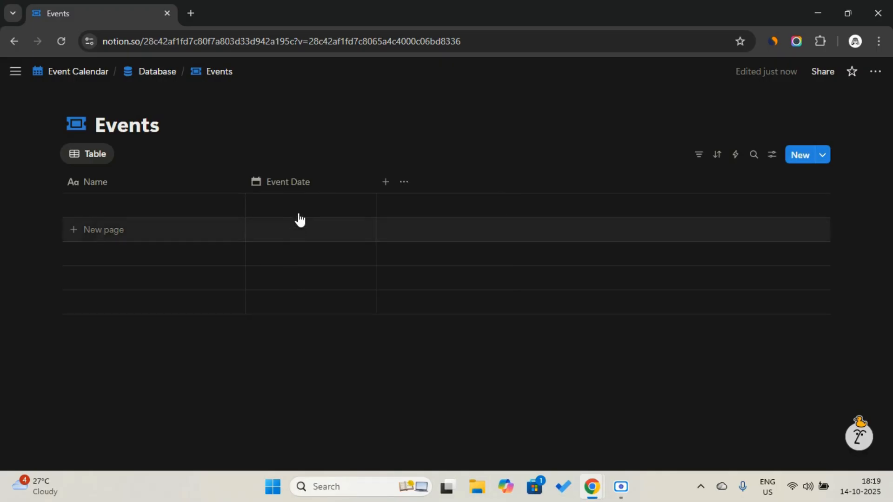
{"action": "left_click", "coordinate": [308, 184]}
{"action": "double_click", "coordinate": [310, 191]}
{"action": "key", "text": "ctrl+a"}
{"action": "type", "text": "Date"}
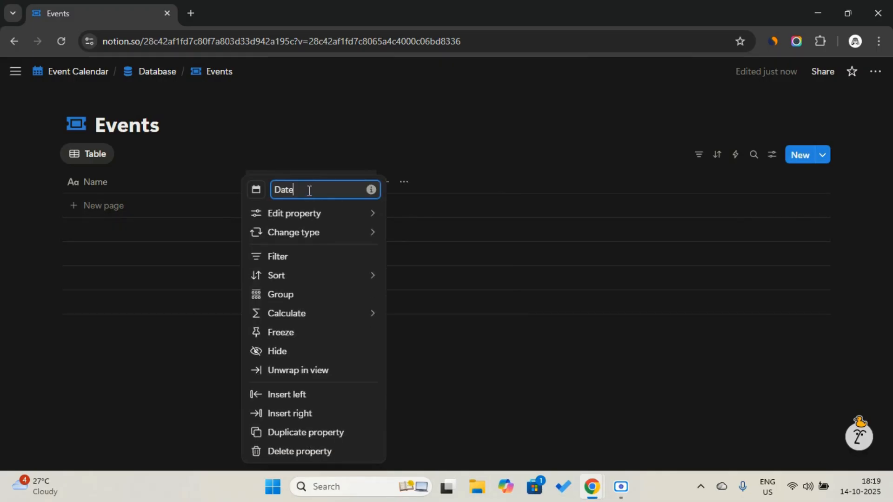
{"action": "left_click", "coordinate": [315, 162]}
- Add a Text property to the Events table and name it "Category"
{"action": "left_click", "coordinate": [386, 182]}
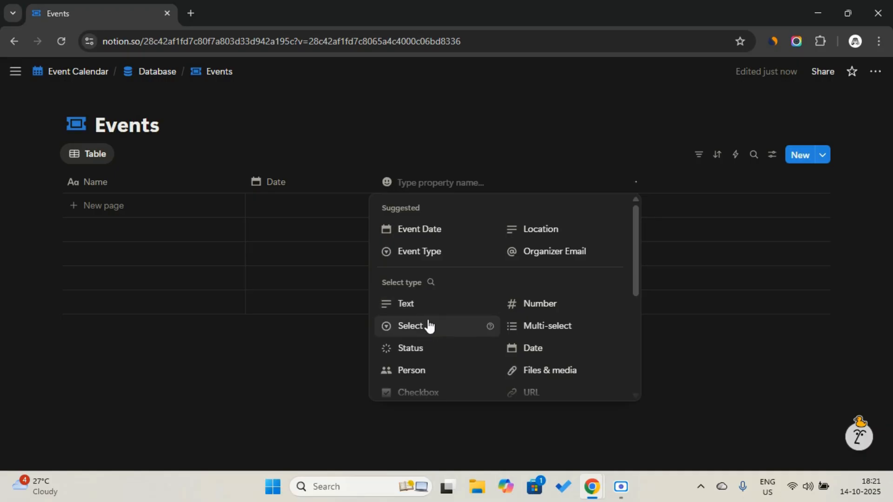
{"action": "left_click", "coordinate": [427, 311]}
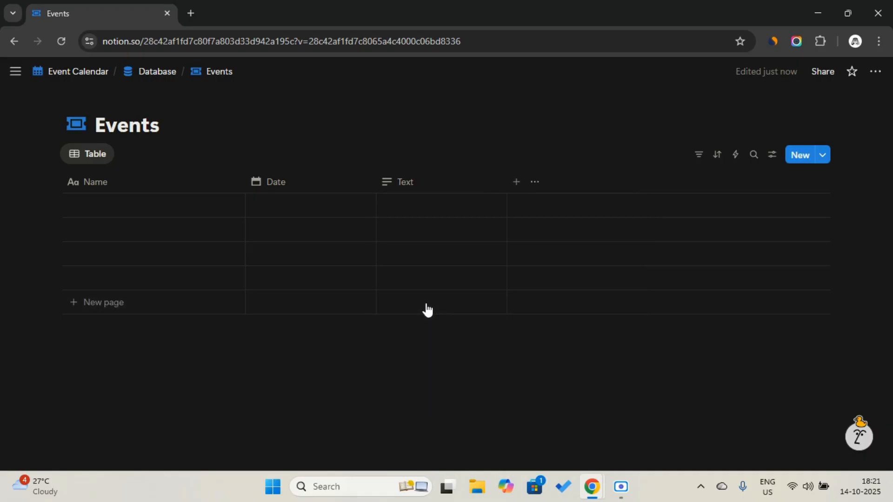
{"action": "left_click", "coordinate": [428, 189]}
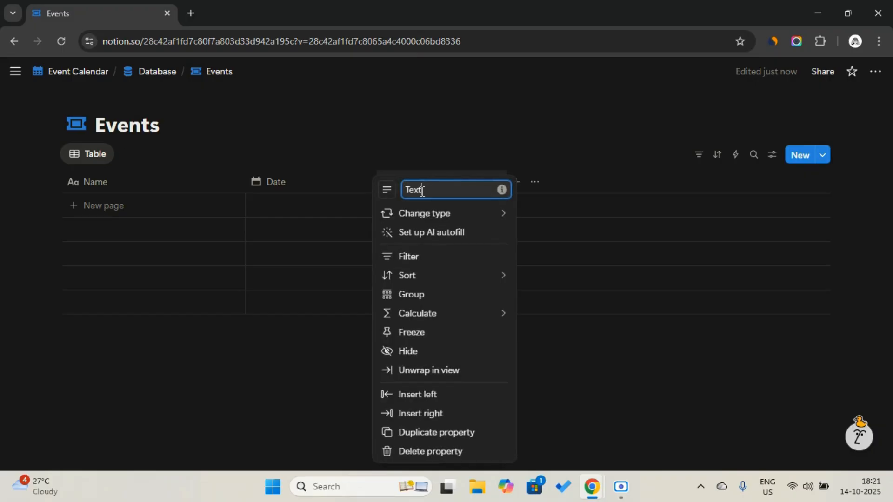
{"action": "type", "text": "Category"}
{"action": "left_click", "coordinate": [442, 146]}
- Enter "Meeting, Workshop, Birthday, Conference" in the first row's Category cell, convert the property to Select, and check its options
{"action": "left_click", "coordinate": [410, 202]}
{"action": "left_click", "coordinate": [421, 205]}
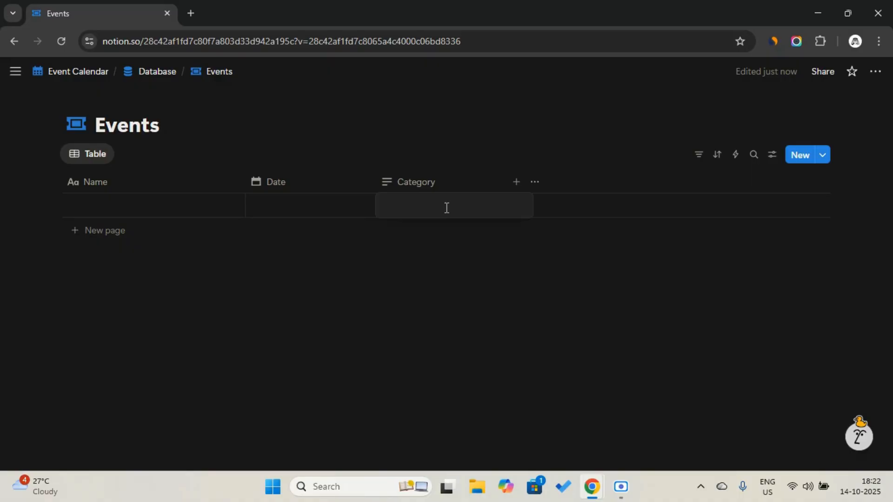
{"action": "type", "text": "Meeting, Workshop, Birthday, Conference"}
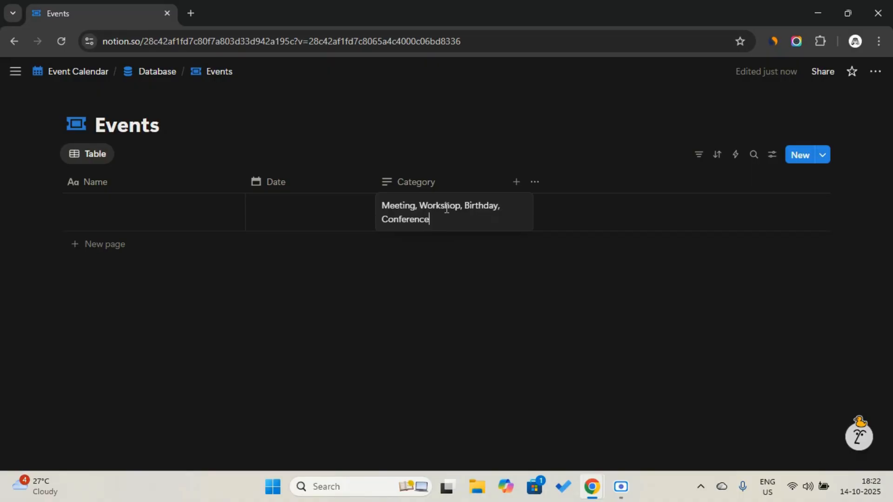
{"action": "key", "text": "Escape"}
{"action": "left_click", "coordinate": [444, 181]}
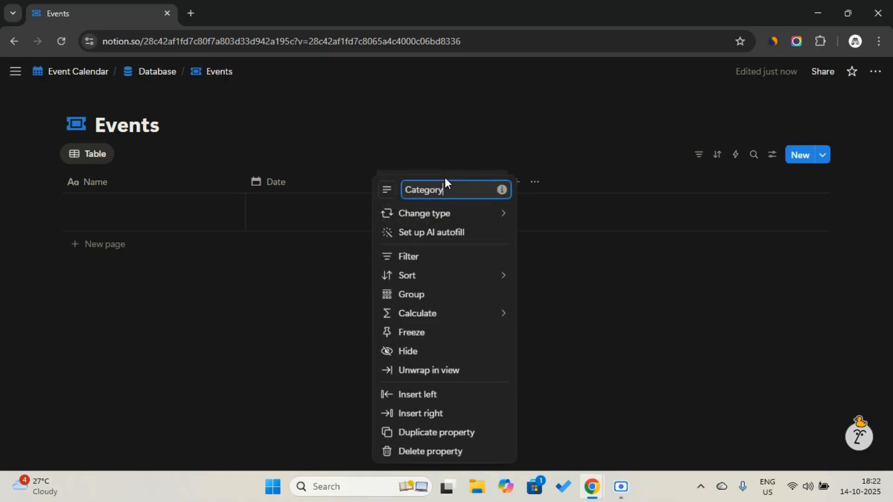
{"action": "left_click", "coordinate": [437, 213]}
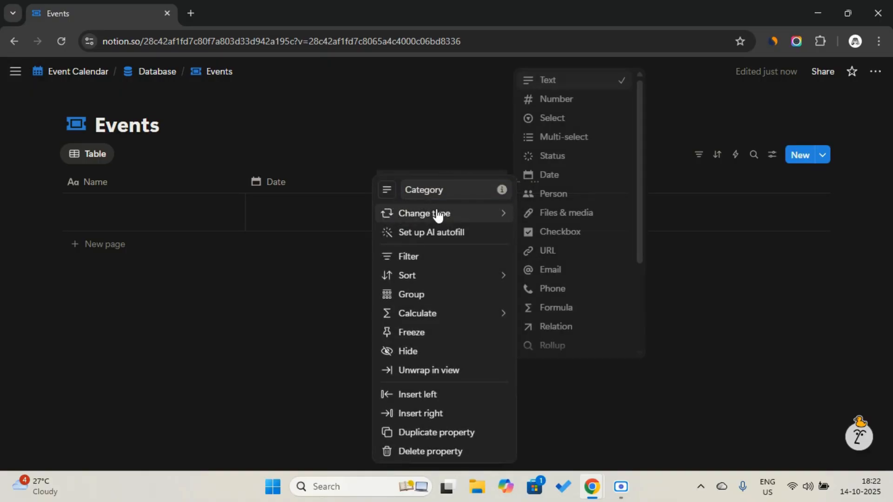
{"action": "left_click", "coordinate": [566, 120]}
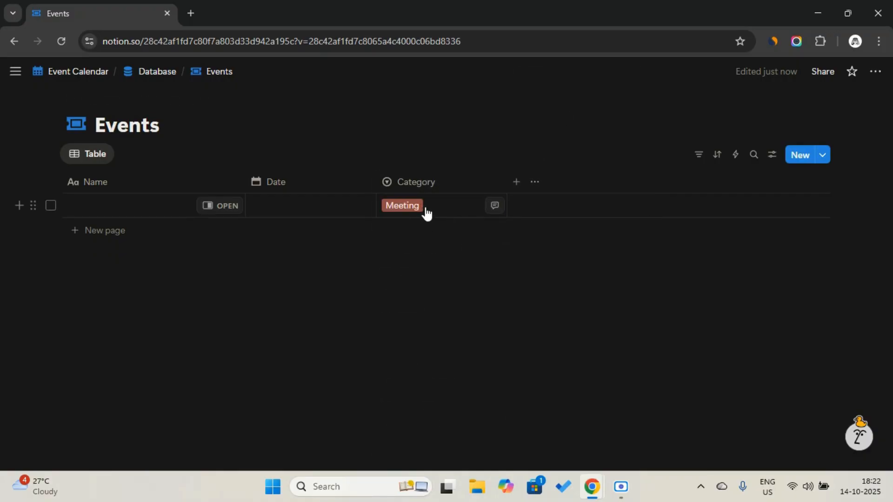
{"action": "left_click", "coordinate": [427, 213]}
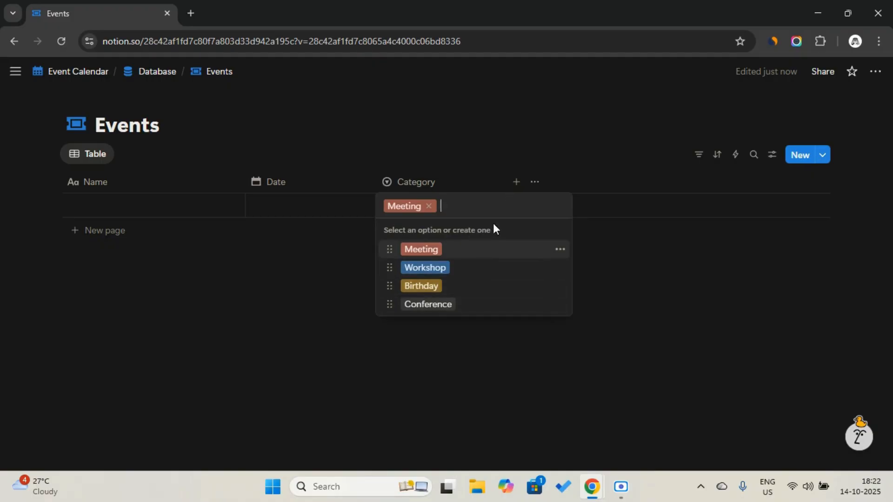
{"action": "key", "text": "Escape"}
- Add a Place property to the Events table after Category
{"action": "left_click", "coordinate": [514, 182]}
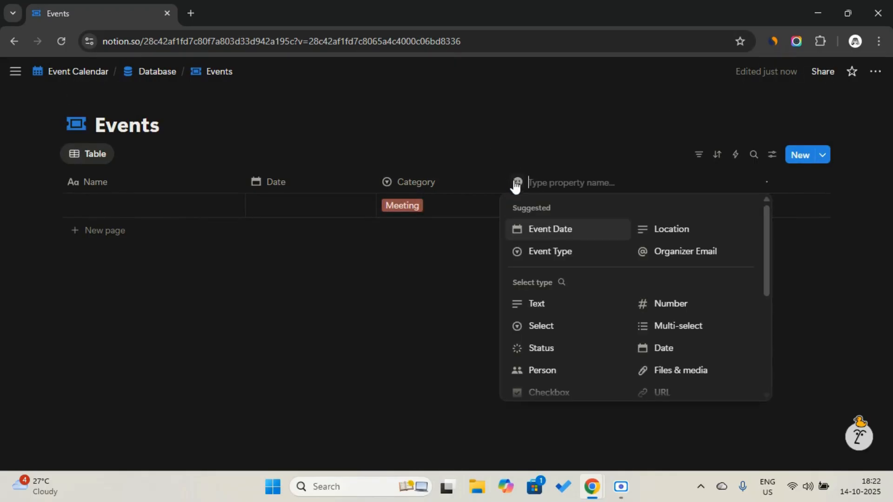
{"action": "scroll", "coordinate": [571, 316], "scroll_direction": "down", "scroll_amount": 1}
{"action": "scroll", "coordinate": [618, 321], "scroll_direction": "down", "scroll_amount": 1}
{"action": "scroll", "coordinate": [610, 305], "scroll_direction": "down", "scroll_amount": 3}
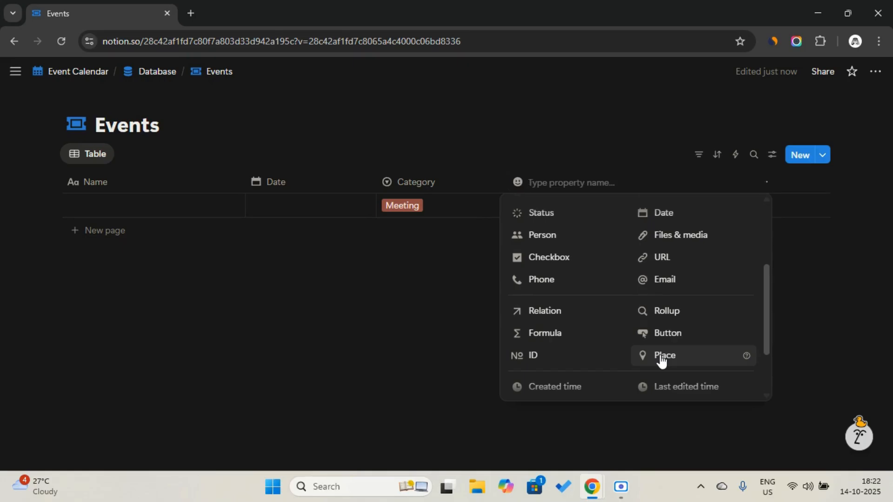
{"action": "left_click", "coordinate": [662, 358]}
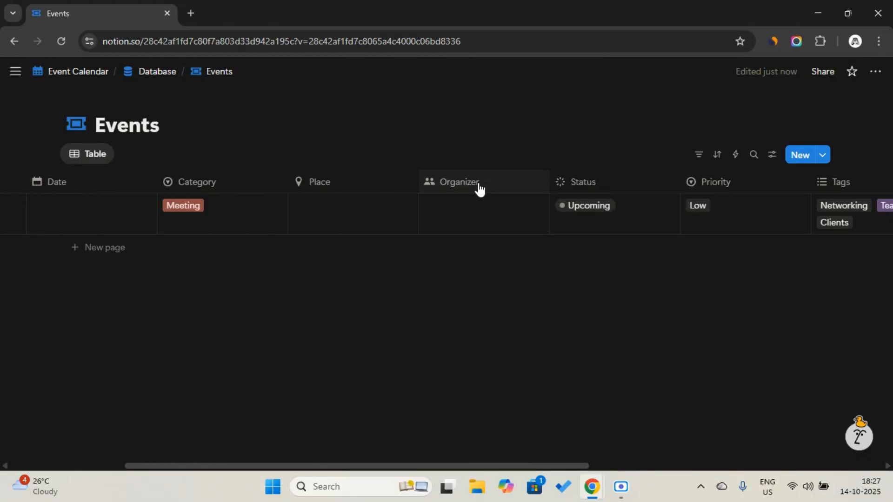
- Review the Organizer property's type and the remaining Events properties through Last edited time and the archive checkbox
{"action": "left_click", "coordinate": [480, 190]}
{"action": "mouse_move", "coordinate": [486, 233]}
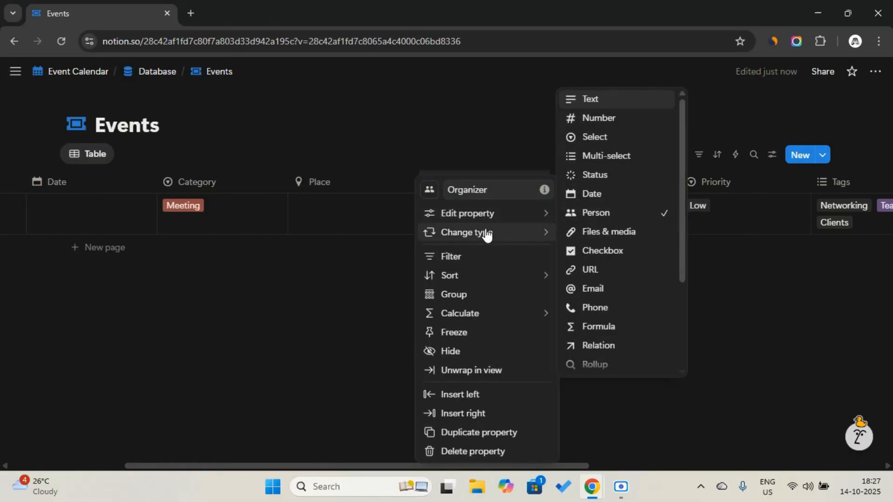
{"action": "left_click", "coordinate": [488, 160]}
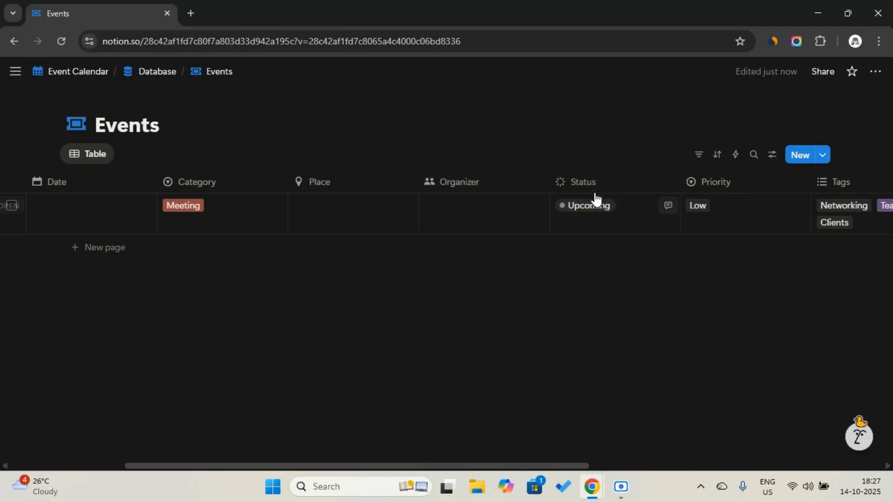
{"action": "scroll", "coordinate": [704, 189], "scroll_direction": "right", "scroll_amount": 3}
{"action": "scroll", "coordinate": [714, 186], "scroll_direction": "right", "scroll_amount": 4}
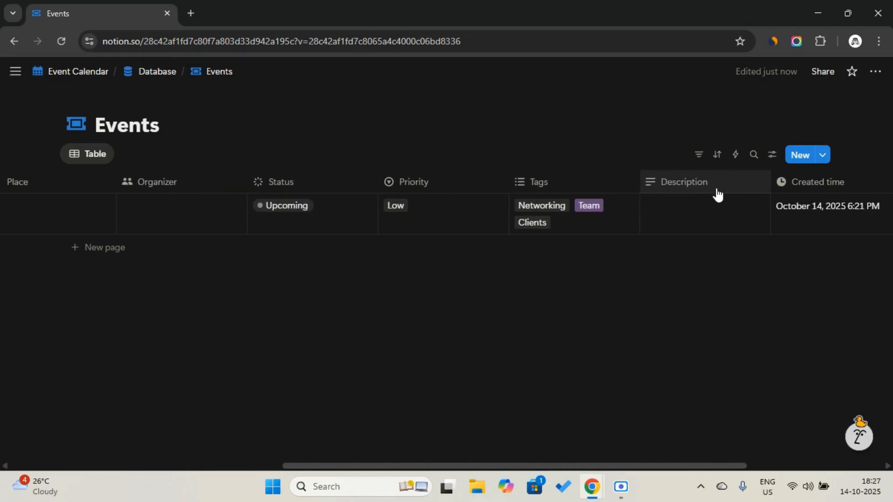
{"action": "scroll", "coordinate": [718, 194], "scroll_direction": "right", "scroll_amount": 6}
{"action": "scroll", "coordinate": [765, 192], "scroll_direction": "right", "scroll_amount": 1}
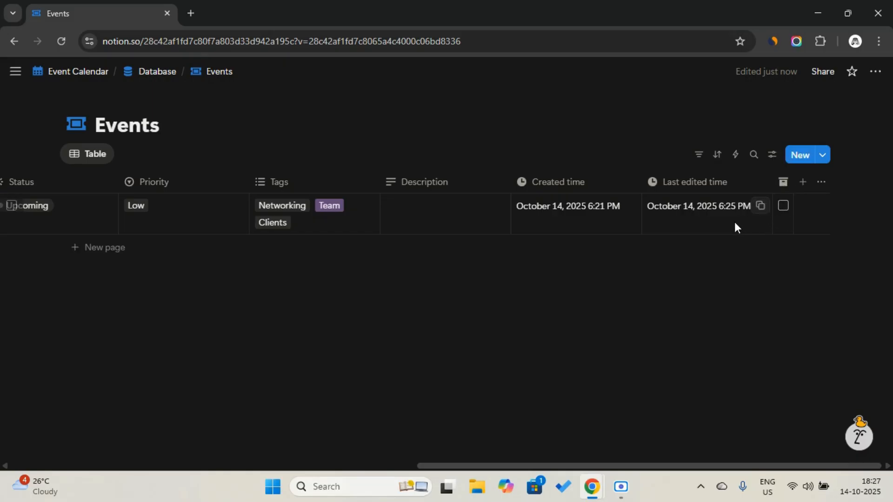
- Create a new page template for the Events database and title it "New Events"
{"action": "left_click", "coordinate": [823, 157]}
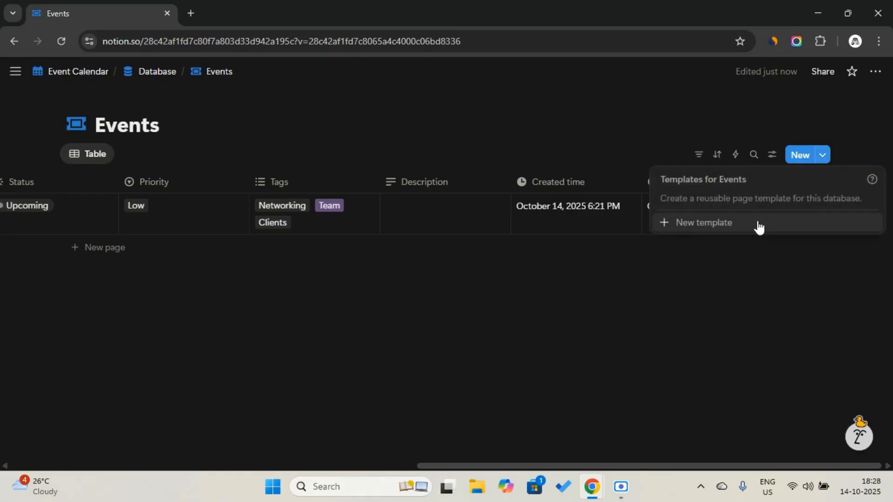
{"action": "left_click", "coordinate": [725, 223]}
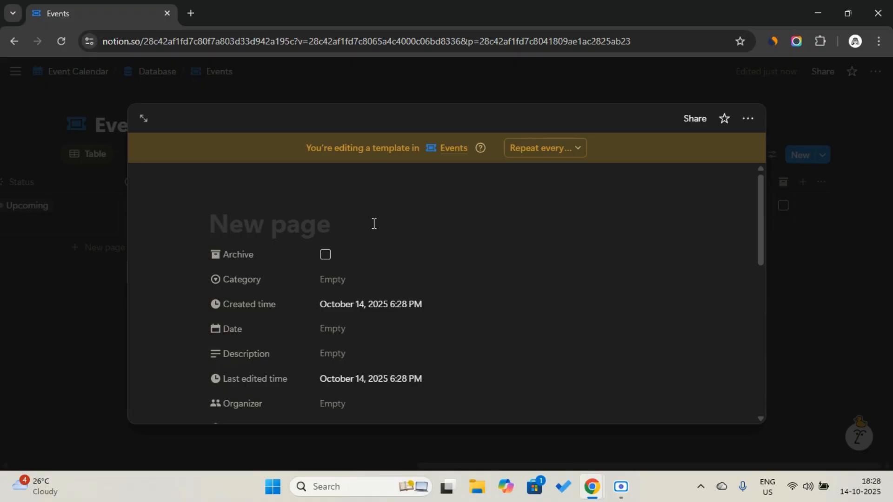
{"action": "key", "text": "Caps_Lock"}
{"action": "type", "text": "N"}
{"action": "key", "text": "Caps_Lock"}
{"action": "type", "text": "ew"}
{"action": "key", "text": "Caps_Lock"}
{"action": "type", "text": "E"}
{"action": "key", "text": "Caps_Lock"}
{"action": "type", "text": "vents"}
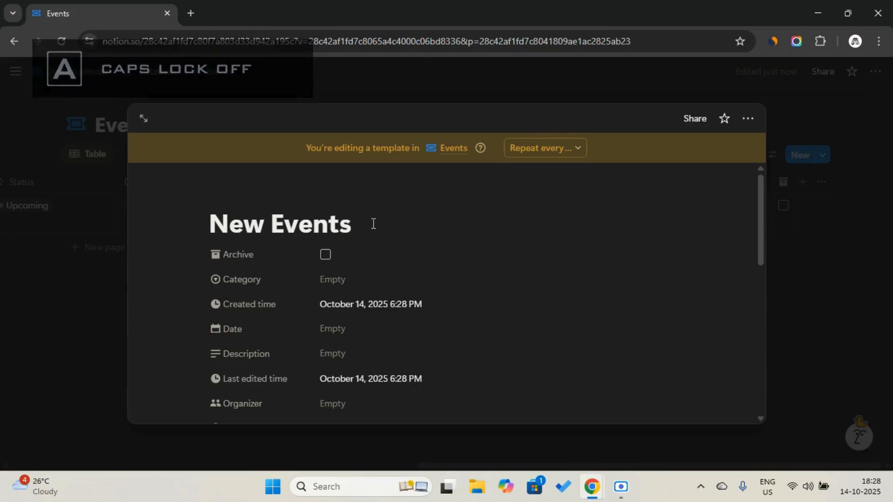
- Start the New Events template's body as an empty page and open the template as a full page
{"action": "mouse_move", "coordinate": [239, 204]}
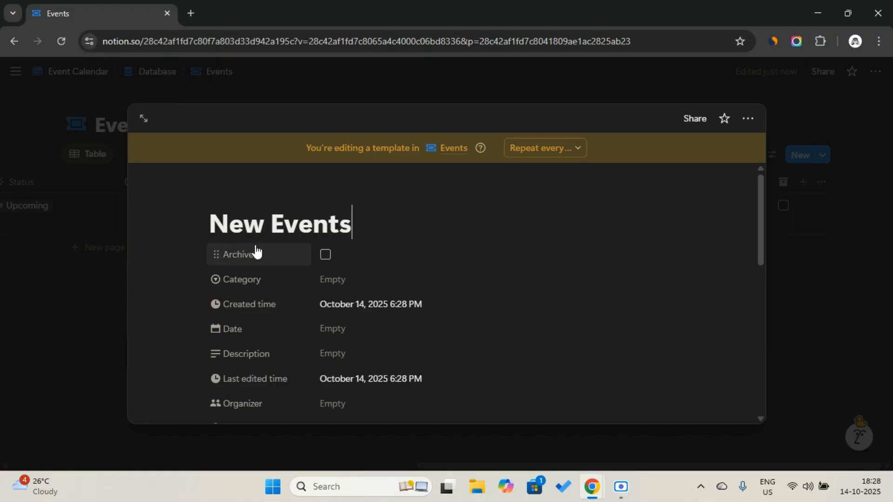
{"action": "scroll", "coordinate": [250, 317], "scroll_direction": "down", "scroll_amount": 2}
{"action": "scroll", "coordinate": [251, 353], "scroll_direction": "down", "scroll_amount": 1}
{"action": "scroll", "coordinate": [256, 252], "scroll_direction": "up", "scroll_amount": 3}
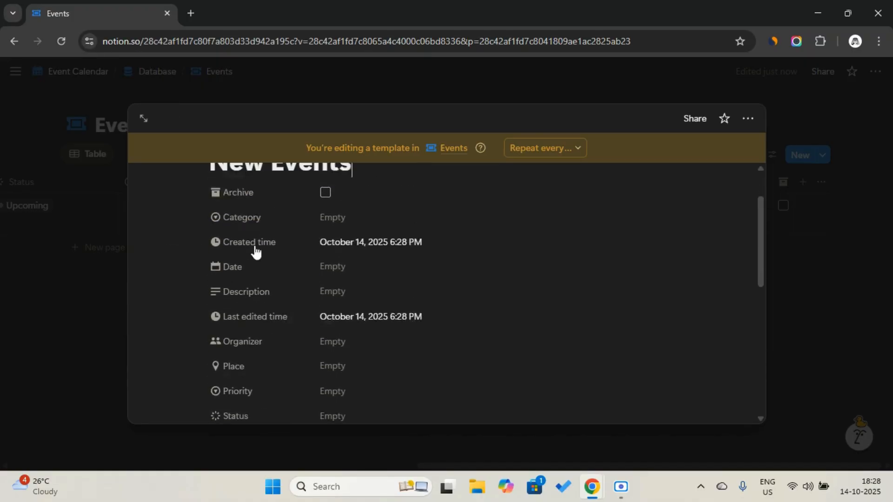
{"action": "scroll", "coordinate": [308, 303], "scroll_direction": "down", "scroll_amount": 8}
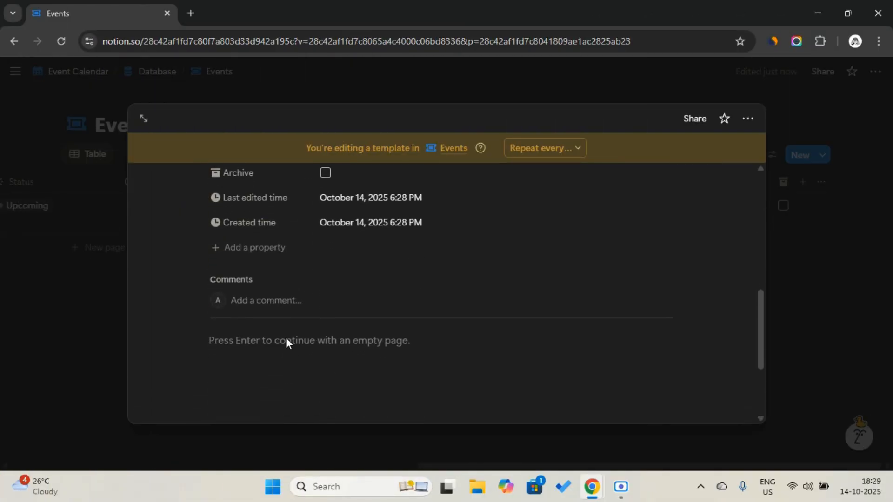
{"action": "left_click", "coordinate": [287, 349]}
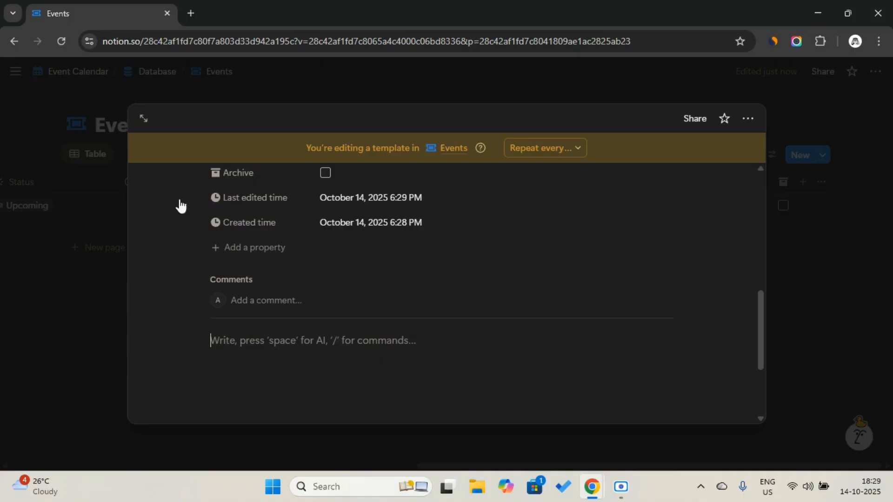
{"action": "left_click", "coordinate": [144, 119]}
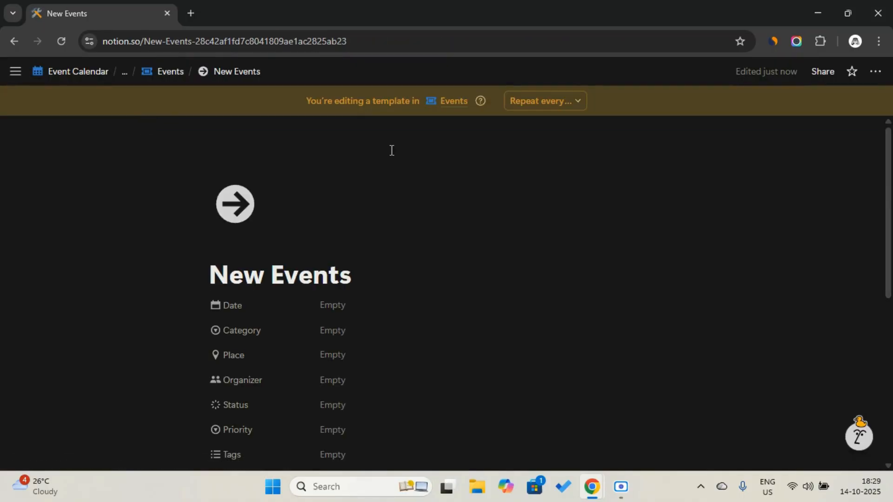
- Set the New Events template page to full width
{"action": "left_click", "coordinate": [876, 71]}
{"action": "left_click", "coordinate": [858, 256]}
{"action": "left_click", "coordinate": [511, 273]}
- Set the visibility of the Created time, Last edited time and Archive properties to Always hide
{"action": "scroll", "coordinate": [512, 274], "scroll_direction": "down", "scroll_amount": 7}
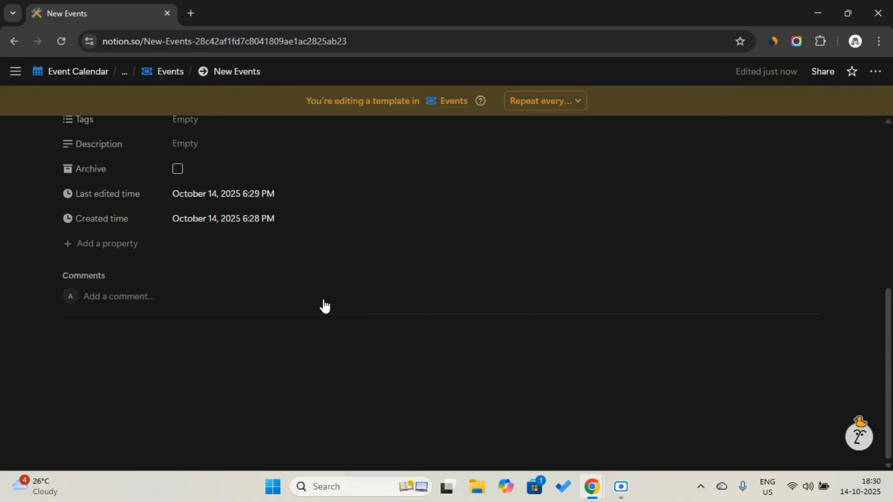
{"action": "left_click", "coordinate": [134, 221]}
{"action": "mouse_move", "coordinate": [153, 286]}
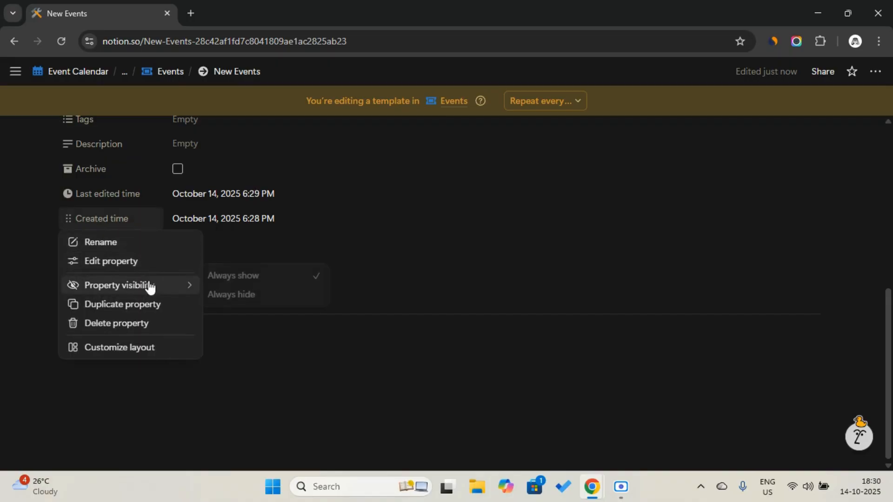
{"action": "left_click", "coordinate": [219, 296]}
{"action": "left_click", "coordinate": [144, 224]}
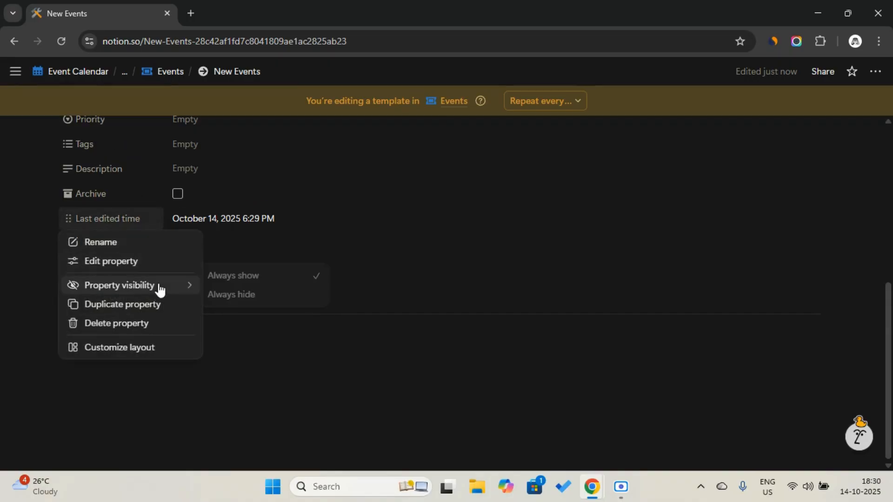
{"action": "left_click", "coordinate": [222, 294]}
{"action": "left_click", "coordinate": [122, 226]}
{"action": "mouse_move", "coordinate": [139, 303]}
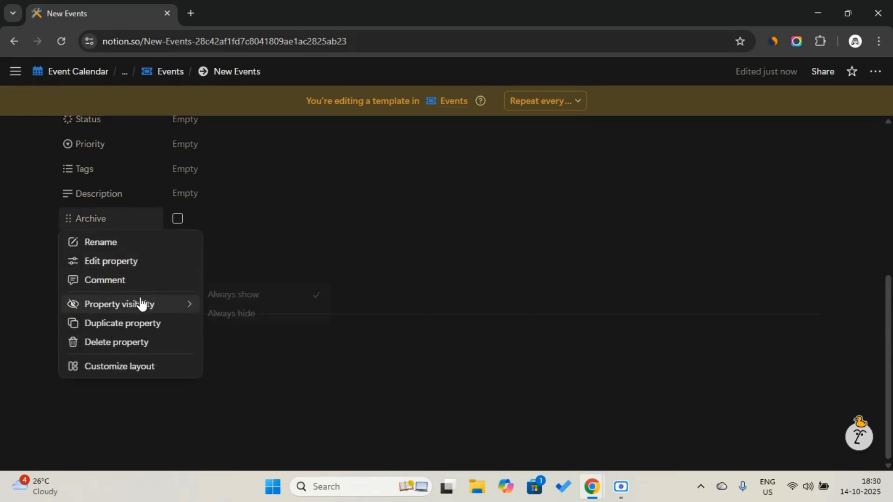
{"action": "left_click", "coordinate": [216, 315]}
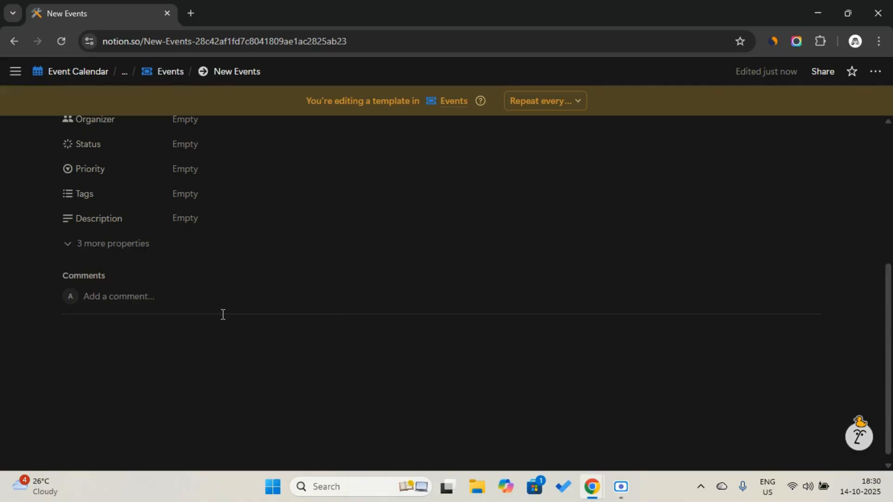
- Open layout customization for the New Events template and set the page structure to Tabbed
{"action": "scroll", "coordinate": [223, 314], "scroll_direction": "up", "scroll_amount": 4}
{"action": "scroll", "coordinate": [223, 313], "scroll_direction": "down", "scroll_amount": 3}
{"action": "scroll", "coordinate": [228, 311], "scroll_direction": "up", "scroll_amount": 4}
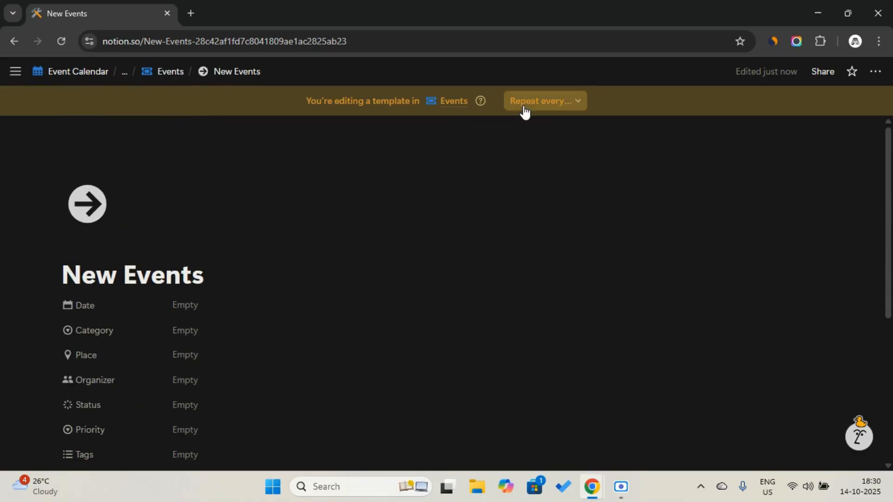
{"action": "left_click", "coordinate": [147, 247]}
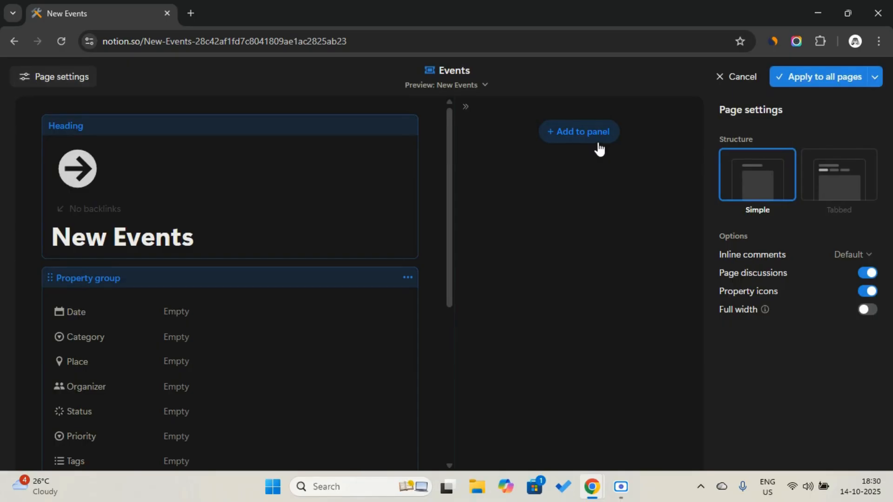
{"action": "left_click", "coordinate": [836, 187]}
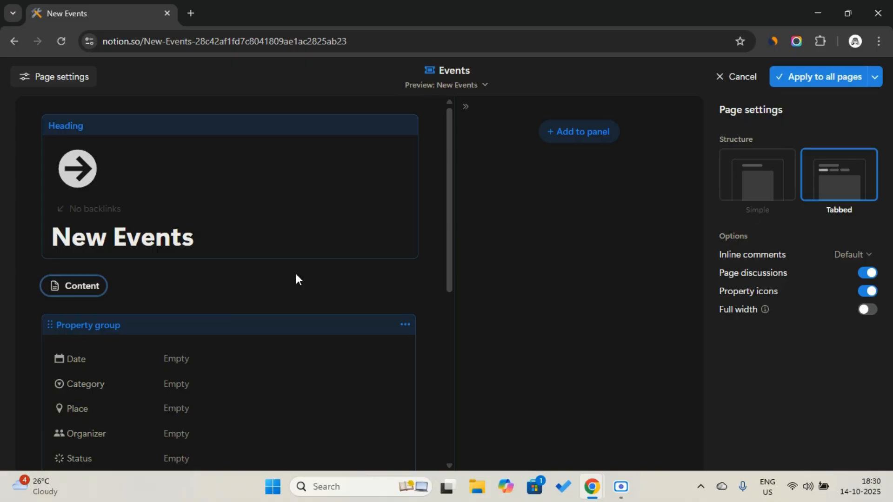
- Add the existing Description property as its own section below the property group
{"action": "scroll", "coordinate": [229, 308], "scroll_direction": "down", "scroll_amount": 6}
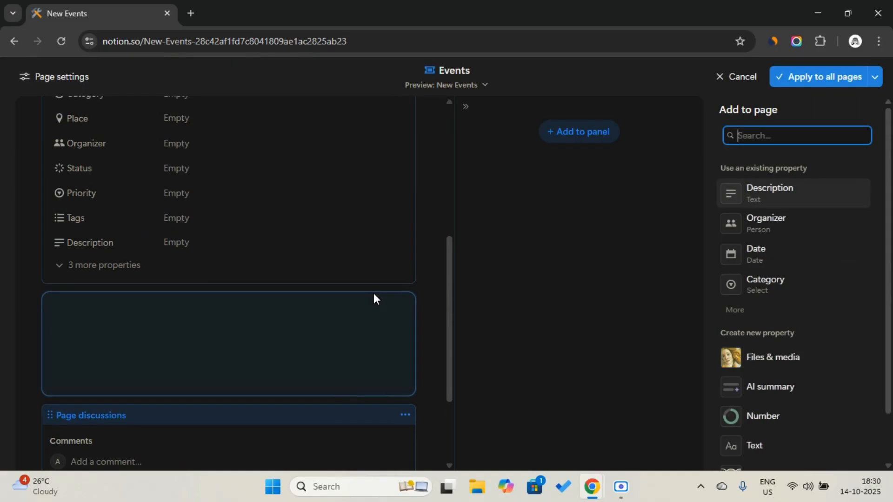
{"action": "scroll", "coordinate": [389, 291], "scroll_direction": "up", "scroll_amount": 3}
{"action": "scroll", "coordinate": [381, 275], "scroll_direction": "down", "scroll_amount": 3}
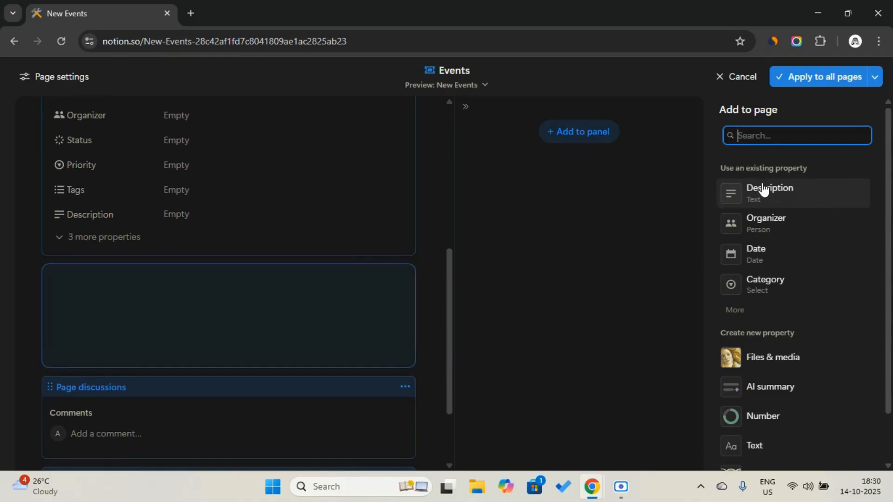
{"action": "left_click", "coordinate": [744, 311]}
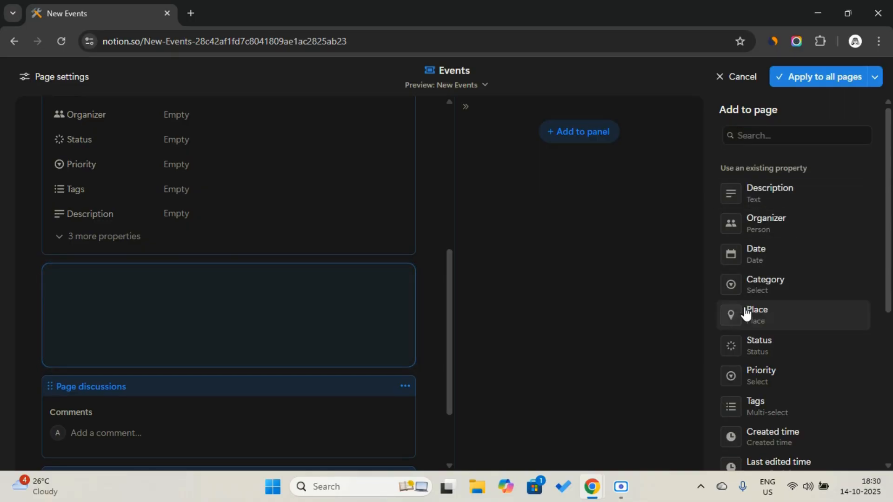
{"action": "left_click", "coordinate": [781, 192]}
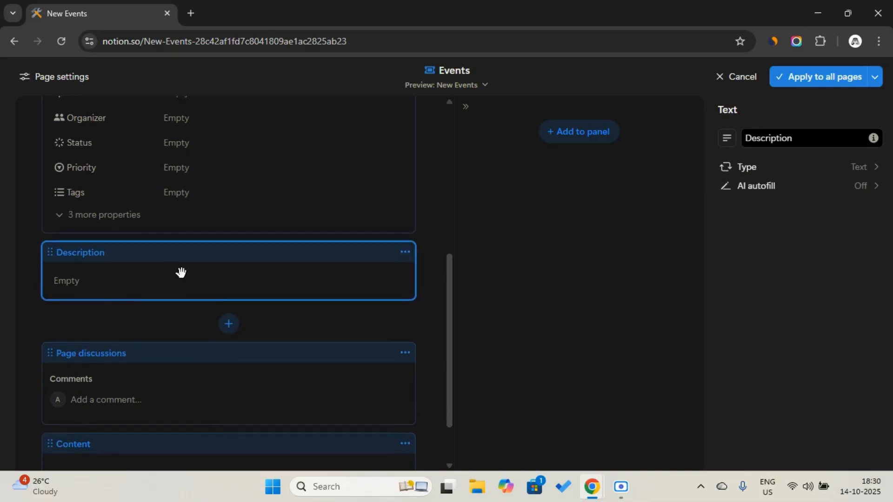
- Add the existing Place and Tags properties as separate sections below Description
{"action": "scroll", "coordinate": [181, 272], "scroll_direction": "up", "scroll_amount": 4}
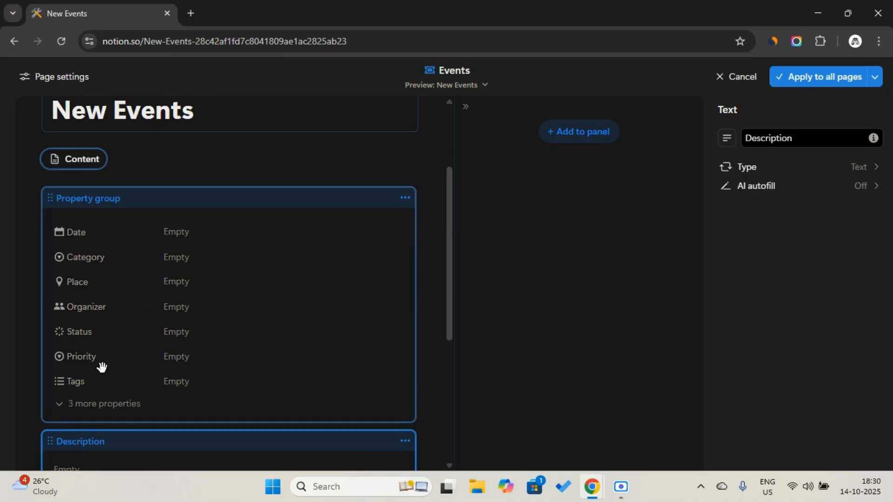
{"action": "scroll", "coordinate": [287, 369], "scroll_direction": "down", "scroll_amount": 3}
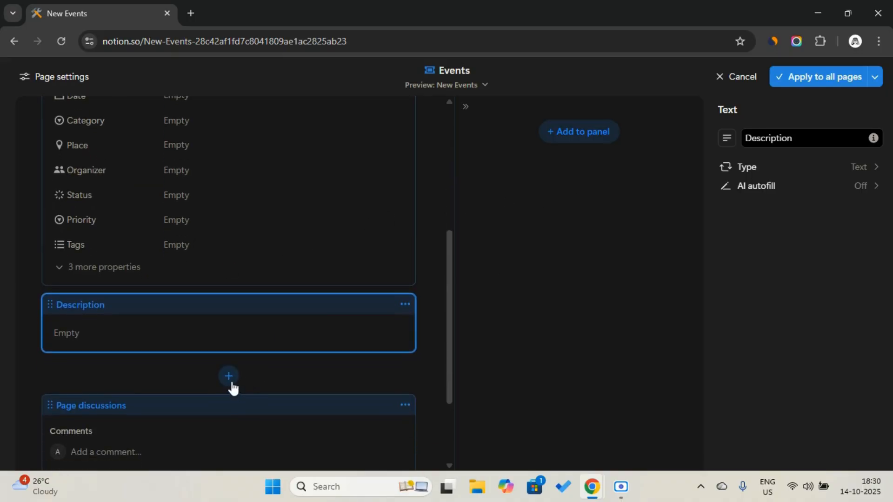
{"action": "left_click", "coordinate": [230, 379]}
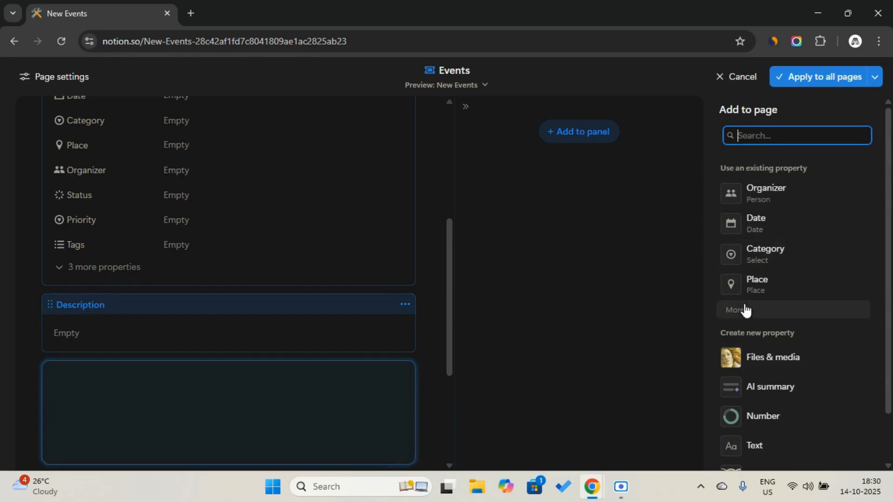
{"action": "left_click", "coordinate": [754, 288]}
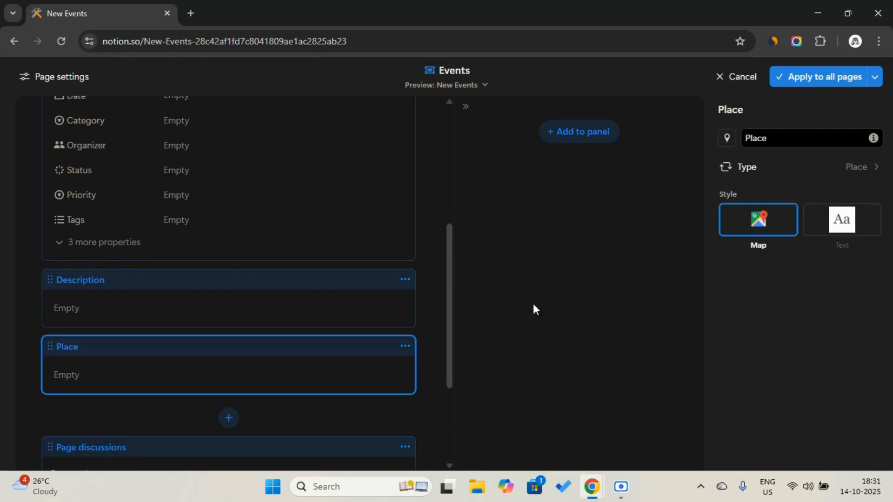
{"action": "left_click", "coordinate": [227, 419]}
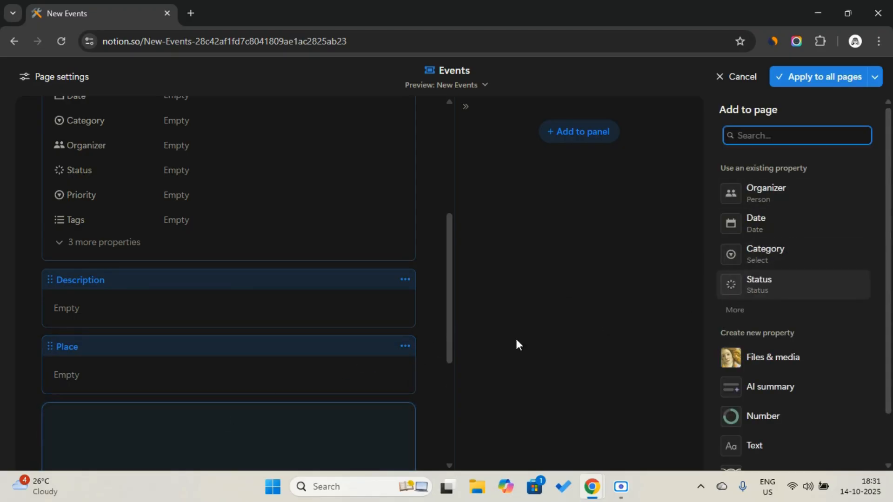
{"action": "left_click", "coordinate": [735, 310]}
{"action": "left_click", "coordinate": [745, 349]}
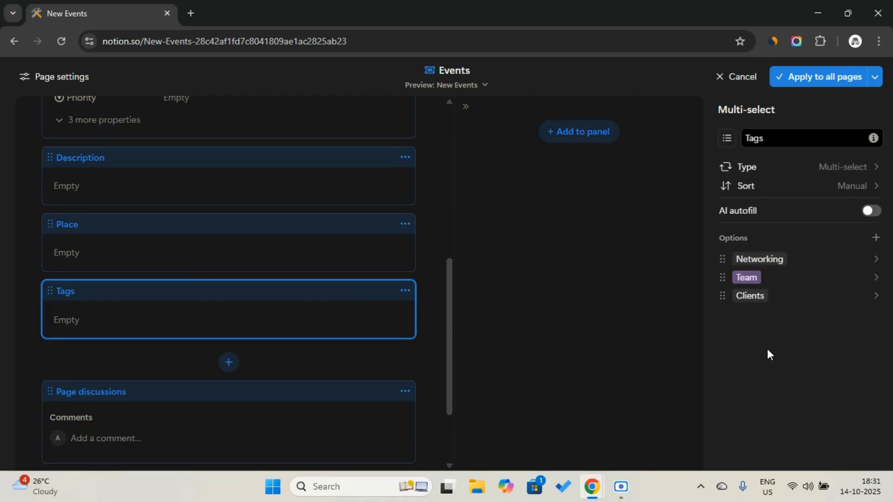
- Apply the customized layout to all pages in the Events database
{"action": "scroll", "coordinate": [370, 293], "scroll_direction": "up", "scroll_amount": 3}
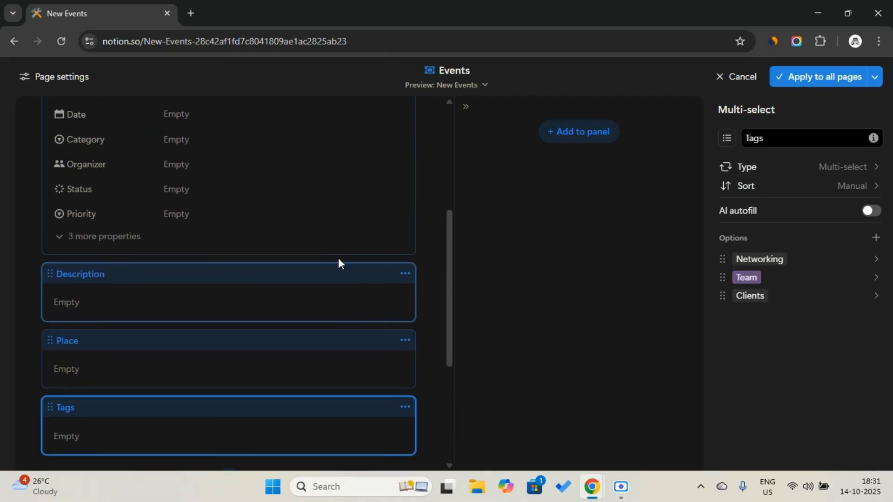
{"action": "scroll", "coordinate": [338, 240], "scroll_direction": "up", "scroll_amount": 3}
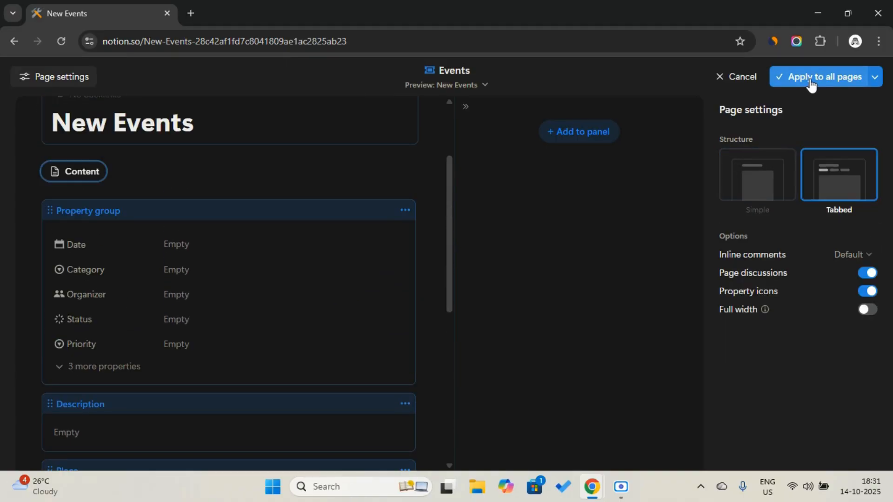
{"action": "left_click", "coordinate": [810, 79]}
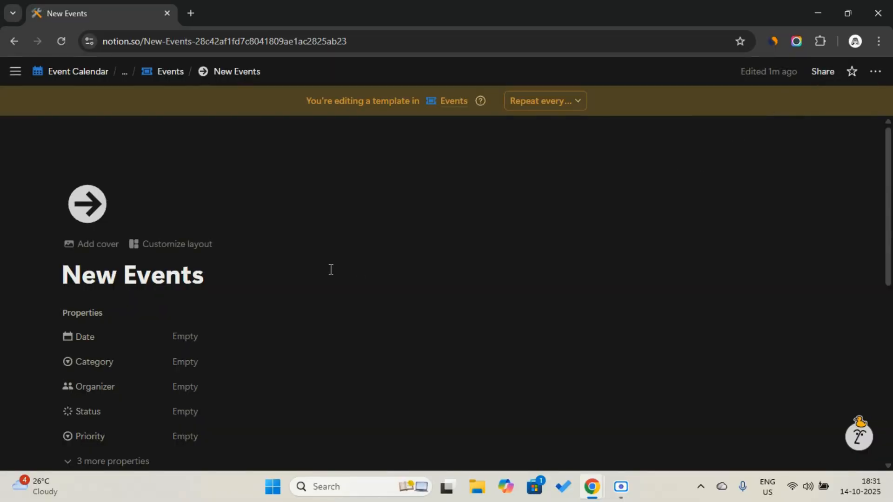
- Fill the template body below the comments with three numbered question headings and quoted notes on purpose, when and where, and who's involved
{"action": "scroll", "coordinate": [331, 269], "scroll_direction": "down", "scroll_amount": 5}
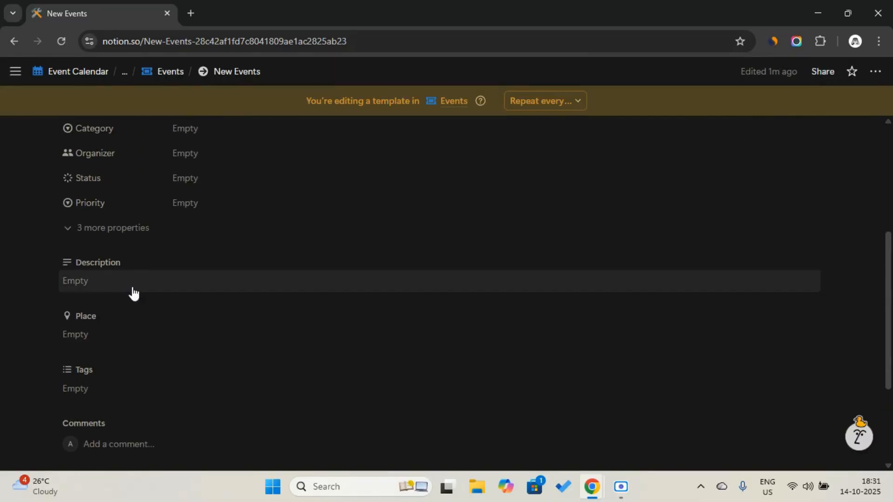
{"action": "scroll", "coordinate": [133, 294], "scroll_direction": "down", "scroll_amount": 1}
{"action": "scroll", "coordinate": [132, 328], "scroll_direction": "down", "scroll_amount": 1}
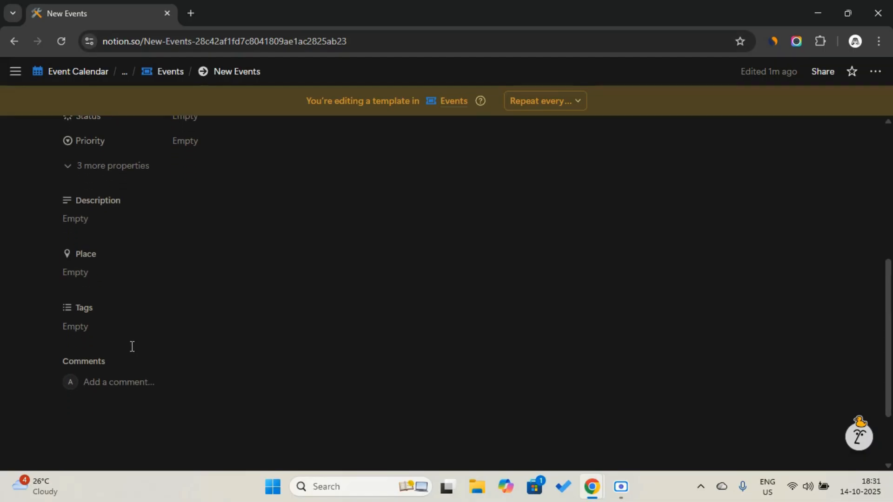
{"action": "scroll", "coordinate": [149, 354], "scroll_direction": "down", "scroll_amount": 1}
{"action": "left_click", "coordinate": [173, 361]}
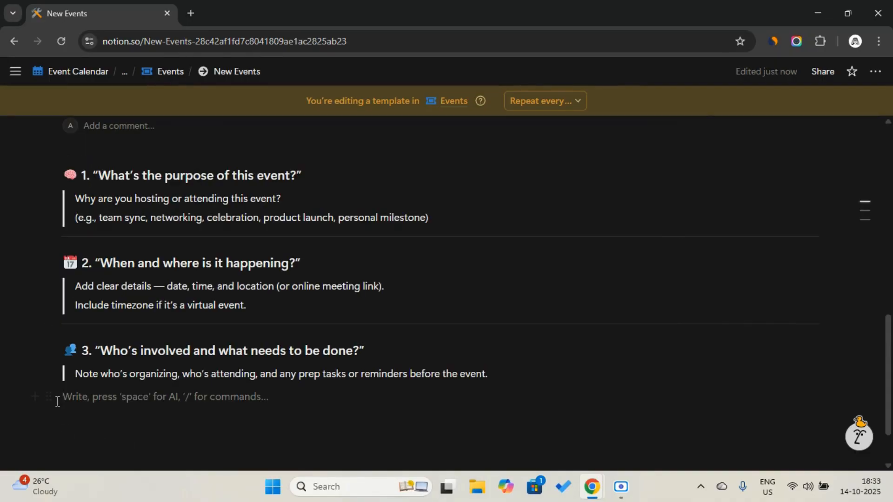
- Insert a two-column layout with Heading 2 blocks above the questions, and arrange the purpose and when-and-where sections side by side in it
{"action": "left_click_drag", "start_coordinate": [49, 396], "coordinate": [104, 210]}
{"action": "type", "text": "/col"}
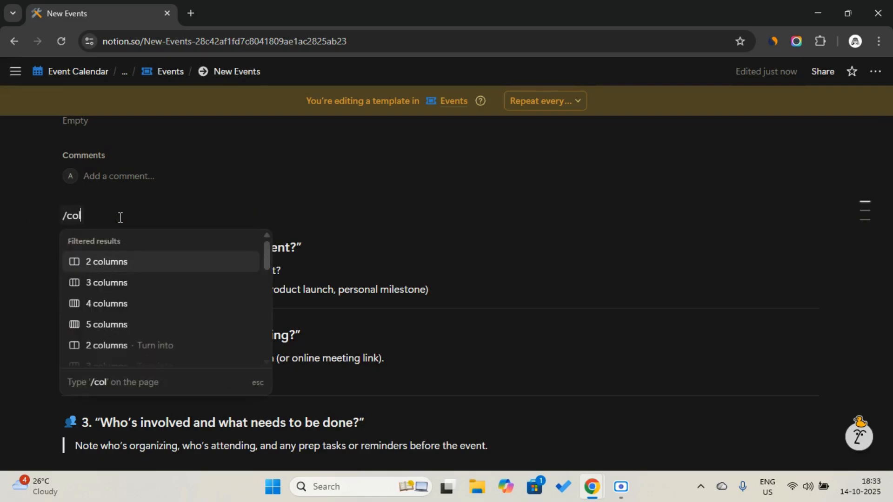
{"action": "left_click", "coordinate": [119, 256]}
{"action": "type", "text": "/h2"}
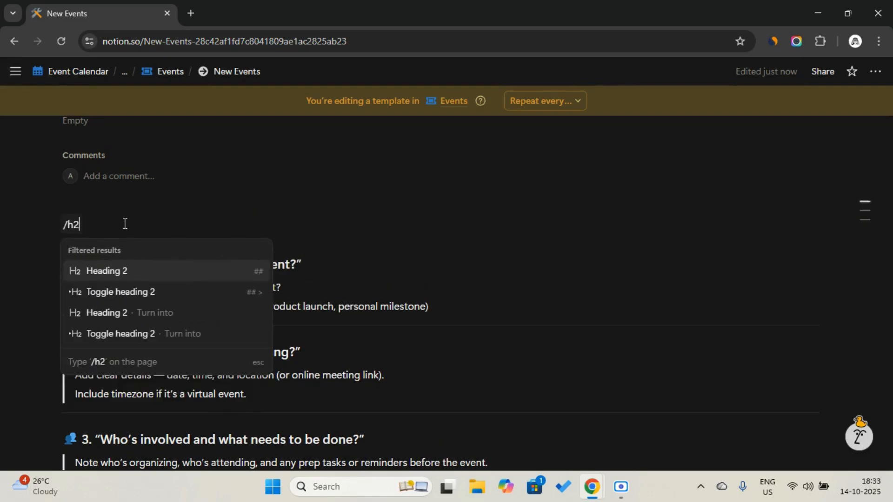
{"action": "key", "text": "Return"}
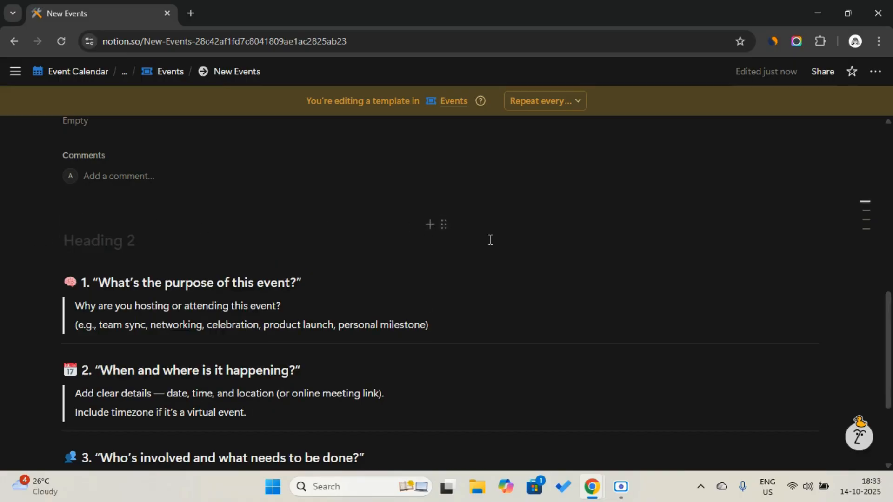
{"action": "type", "text": "/h2"}
{"action": "key", "text": "Return"}
{"action": "left_click_drag", "start_coordinate": [56, 259], "coordinate": [148, 319]}
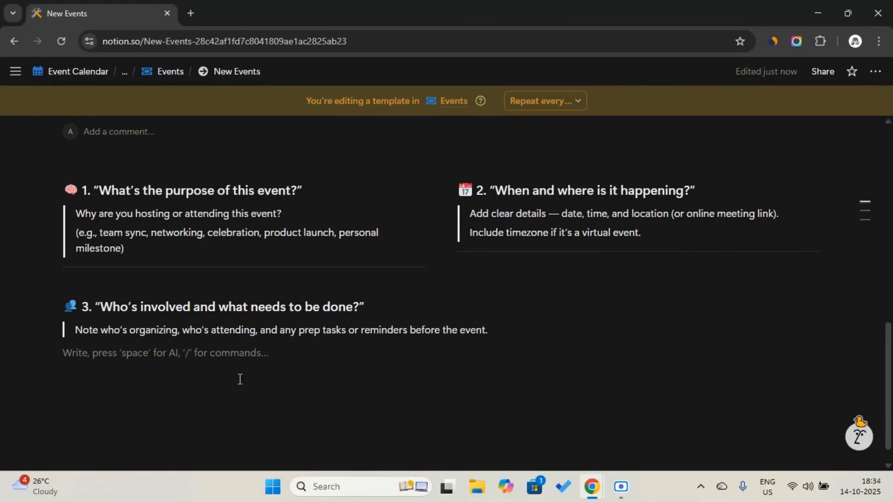
- Insert an empty image placeholder block below the quoted note of the third question
{"action": "type", "text": "/img"}
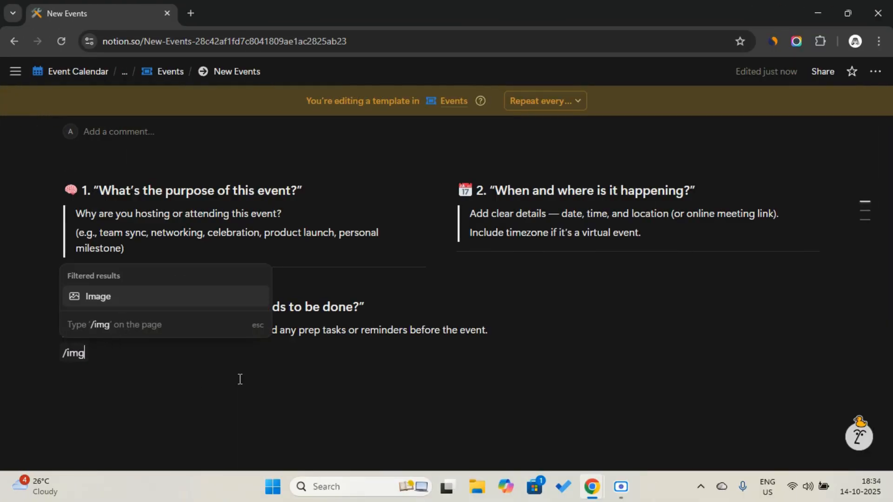
{"action": "key", "text": "Return"}
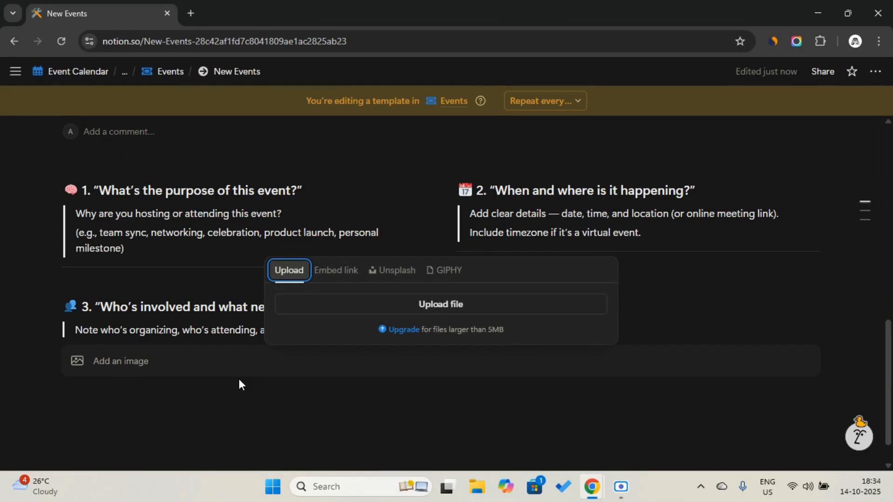
{"action": "left_click", "coordinate": [238, 379]}
{"action": "left_click", "coordinate": [235, 359]}
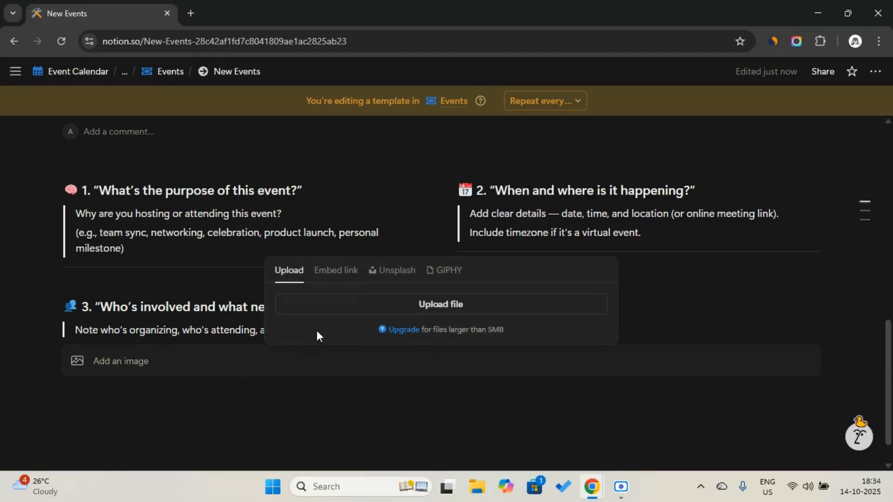
{"action": "left_click", "coordinate": [268, 415]}
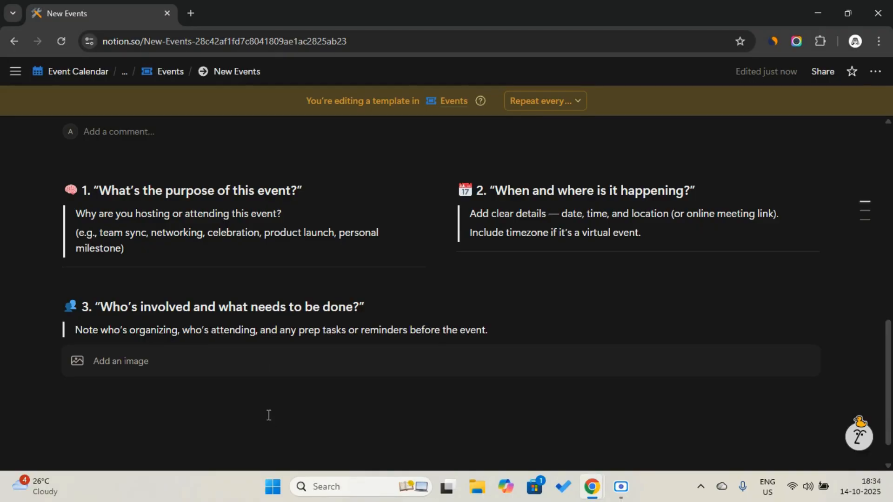
- Return to the Events database and set the New Events template as the default for all views in Events
{"action": "scroll", "coordinate": [268, 415], "scroll_direction": "up", "scroll_amount": 3}
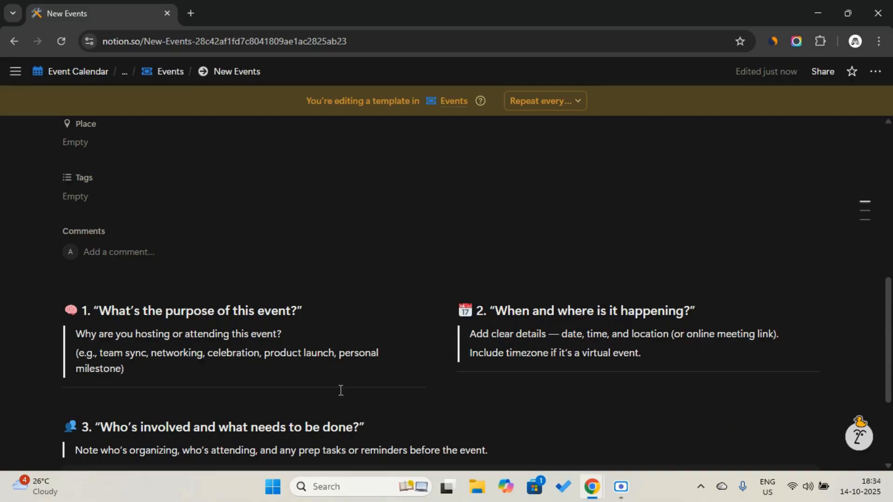
{"action": "scroll", "coordinate": [409, 353], "scroll_direction": "up", "scroll_amount": 8}
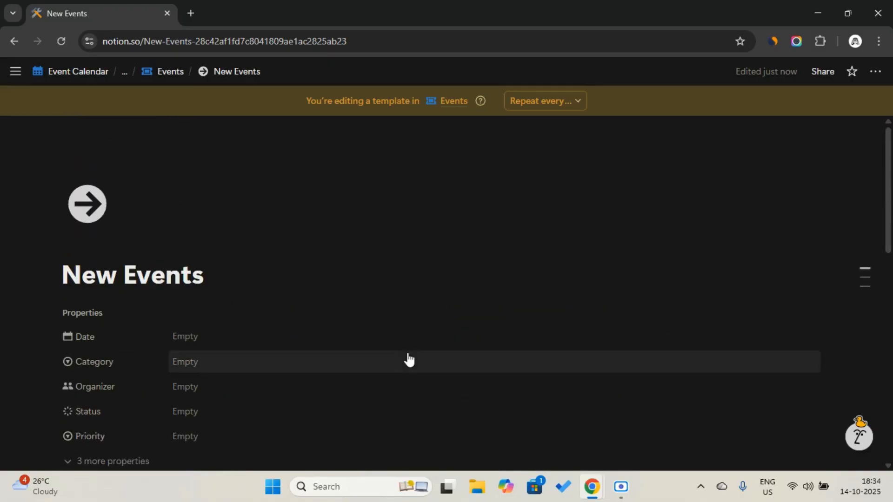
{"action": "left_click", "coordinate": [125, 74]}
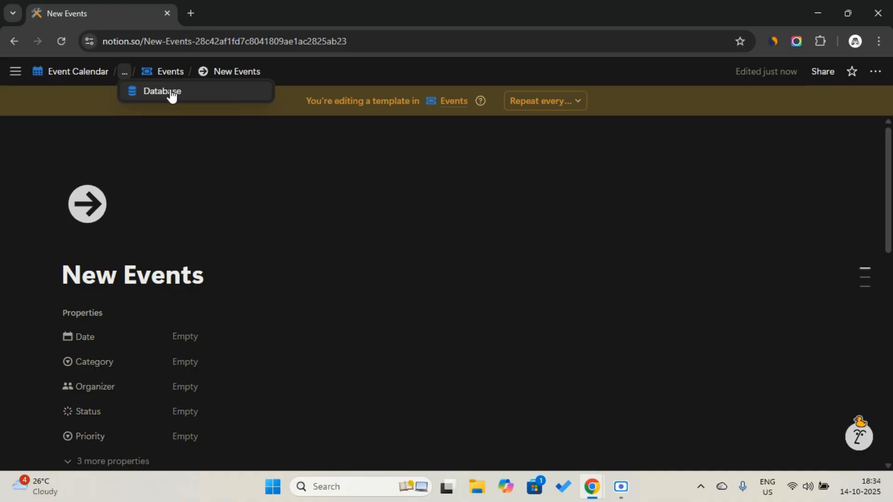
{"action": "left_click", "coordinate": [169, 75]}
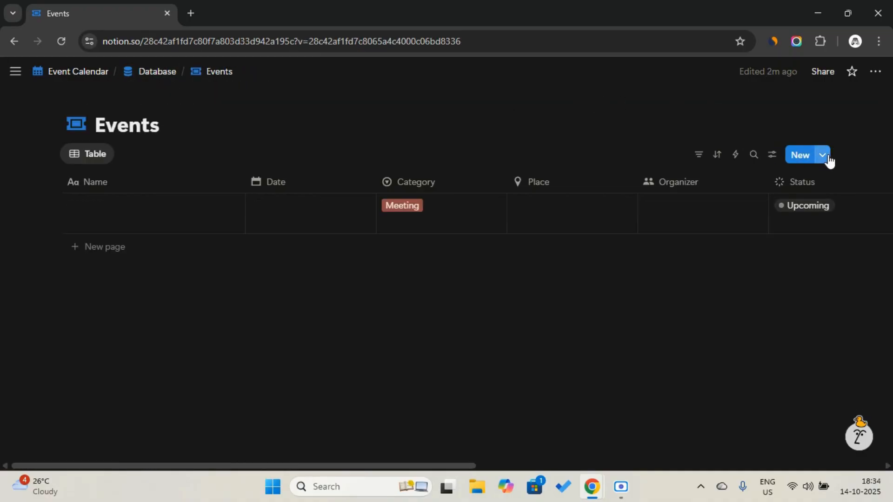
{"action": "left_click", "coordinate": [828, 156]}
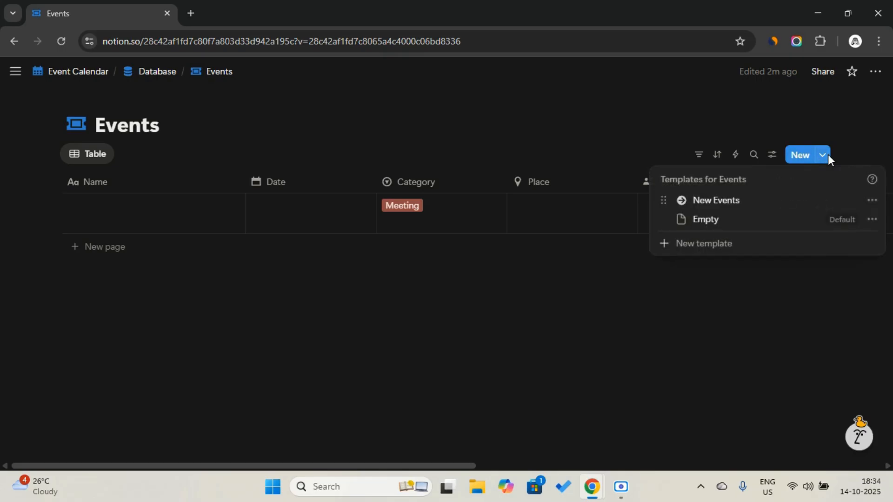
{"action": "left_click", "coordinate": [872, 205]}
{"action": "left_click", "coordinate": [824, 225]}
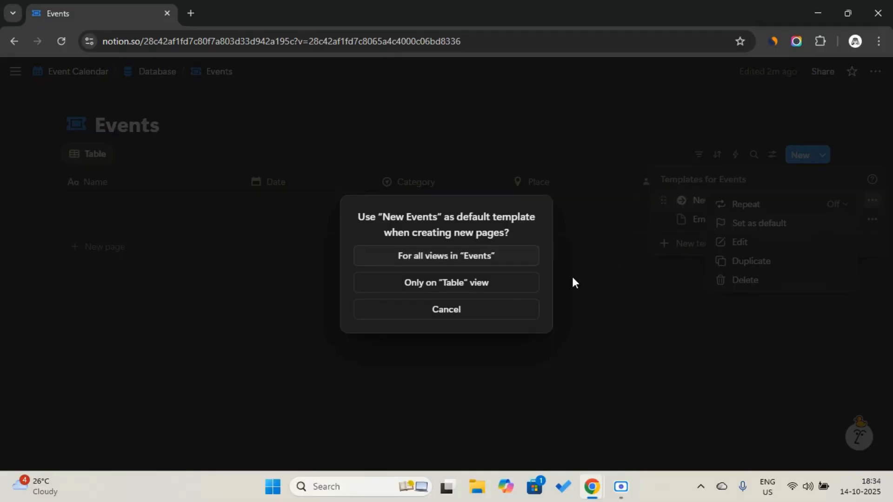
{"action": "left_click", "coordinate": [516, 263]}
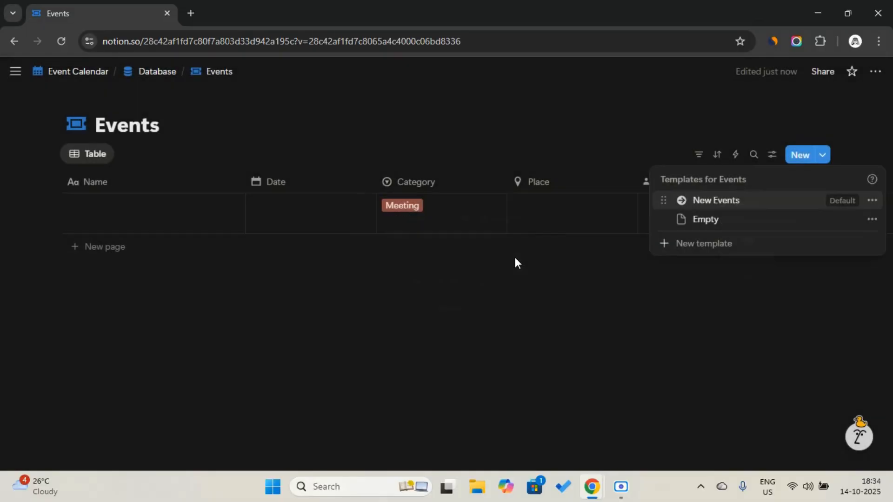
- Duplicate the New Events template and rename the copy as Paying Tax
{"action": "left_click", "coordinate": [871, 202]}
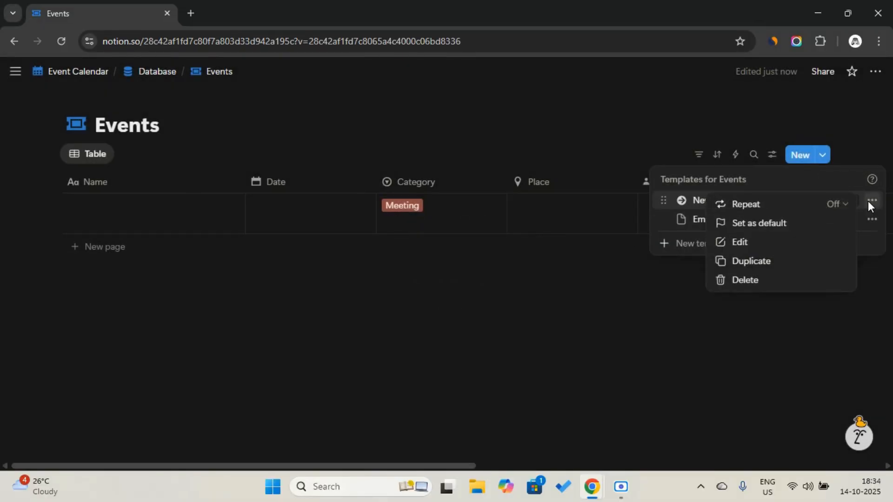
{"action": "left_click", "coordinate": [805, 262]}
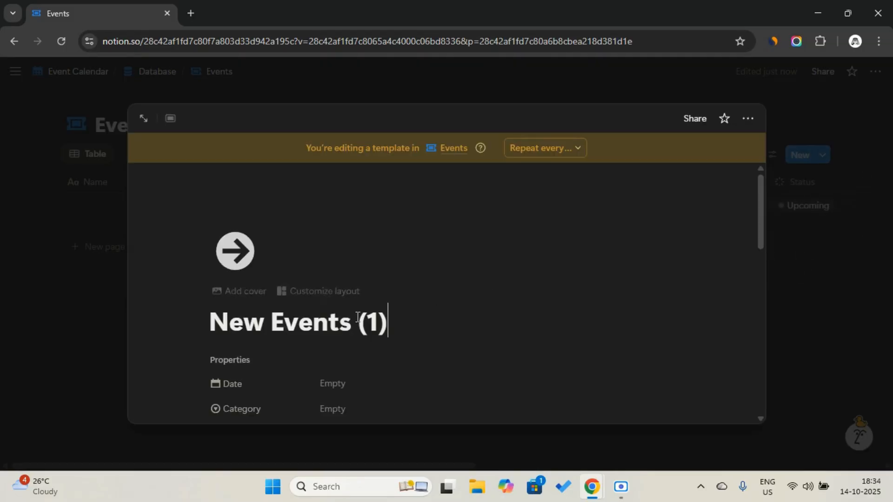
{"action": "triple_click", "coordinate": [280, 328]}
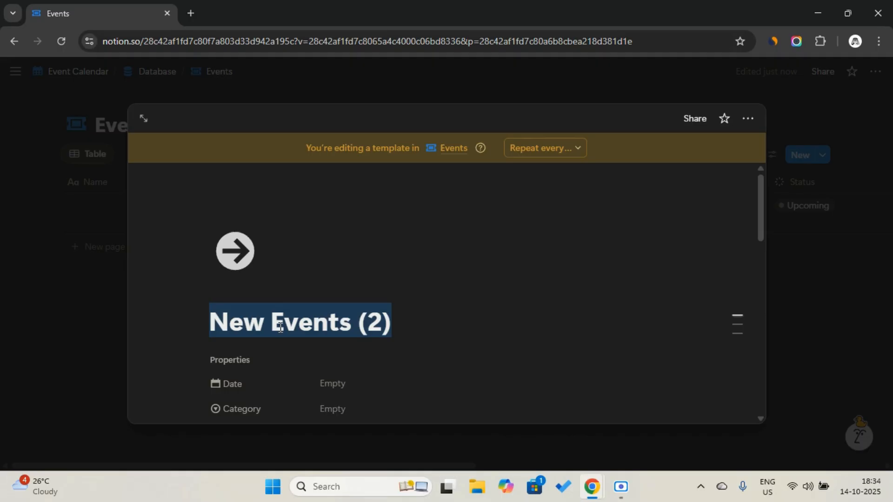
{"action": "key", "text": "Caps_Lock"}
{"action": "type", "text": "P"}
{"action": "key", "text": "Caps_Lock"}
{"action": "type", "text": "aying"}
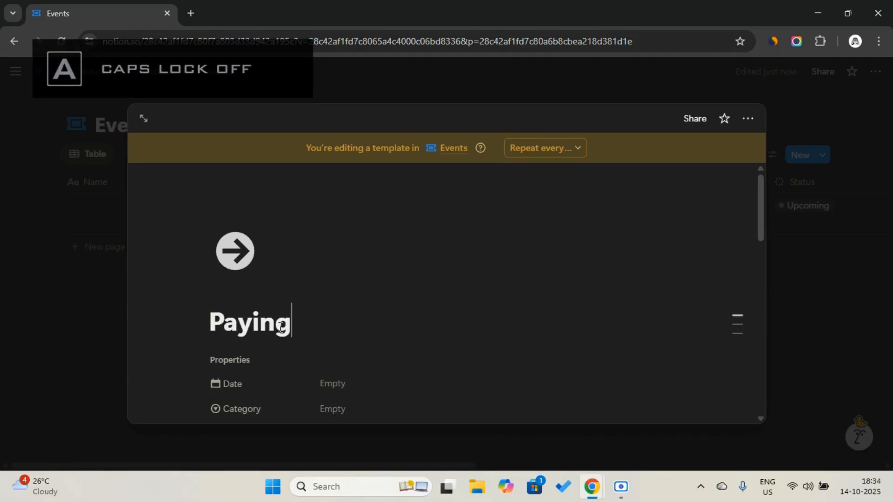
{"action": "type", "text": " Tax"}
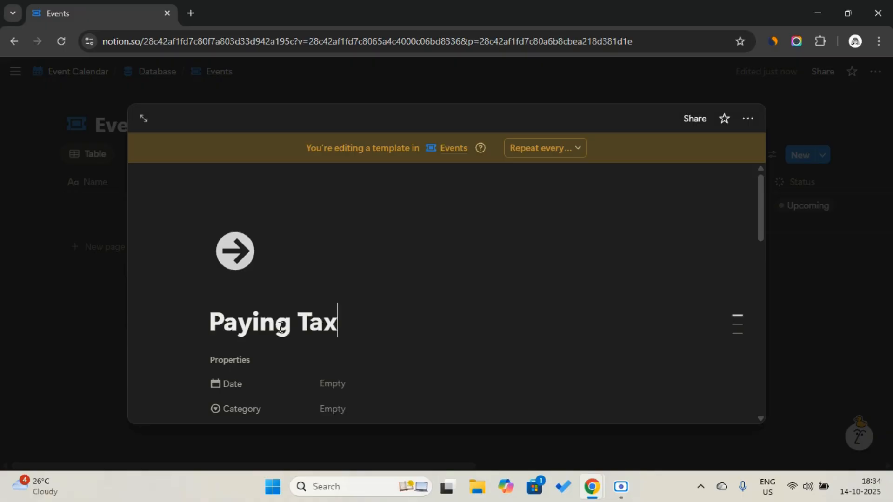
- Set the Date of the Paying Tax template to the dynamic Today value, which uses the date when duplicated
{"action": "scroll", "coordinate": [368, 363], "scroll_direction": "down", "scroll_amount": 1}
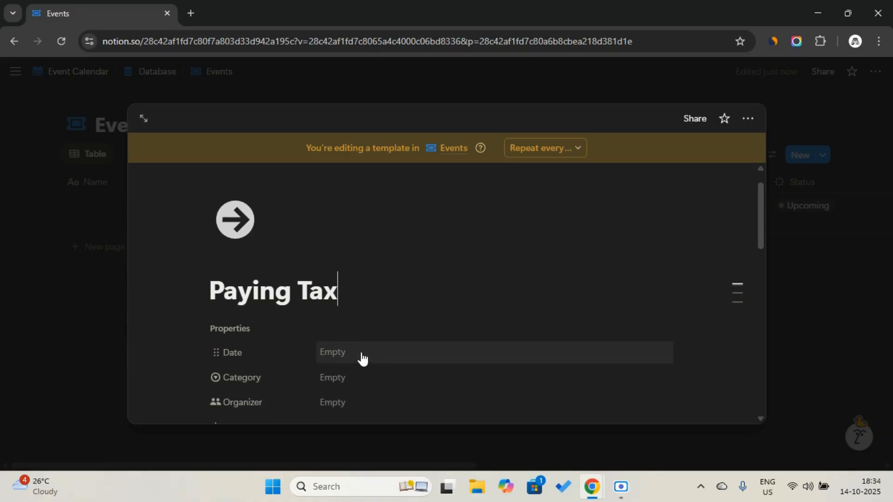
{"action": "left_click", "coordinate": [361, 359]}
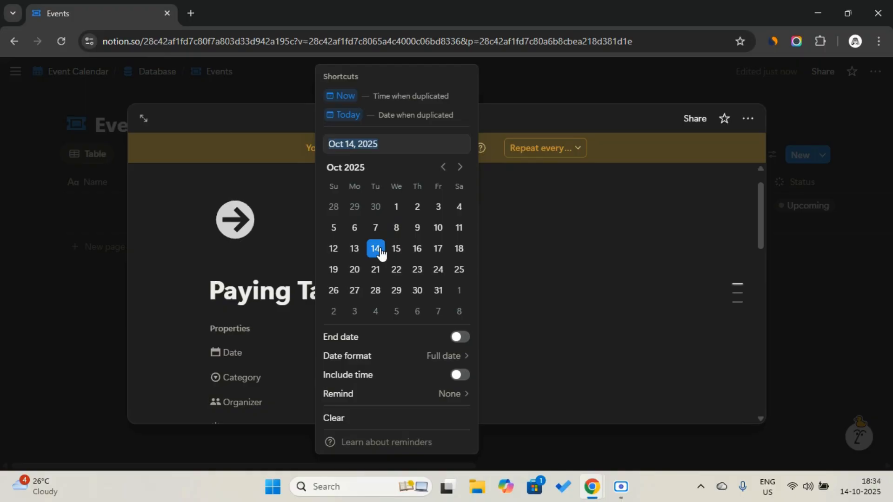
{"action": "left_click", "coordinate": [396, 207]}
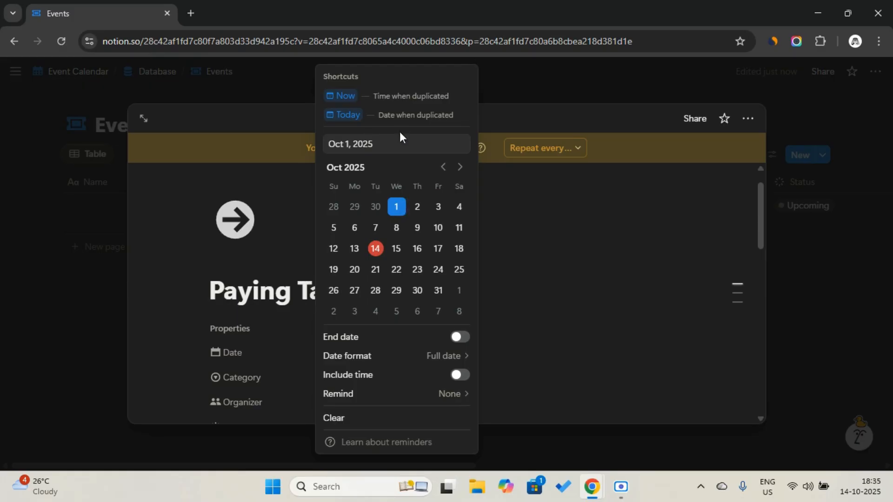
{"action": "left_click", "coordinate": [419, 117]}
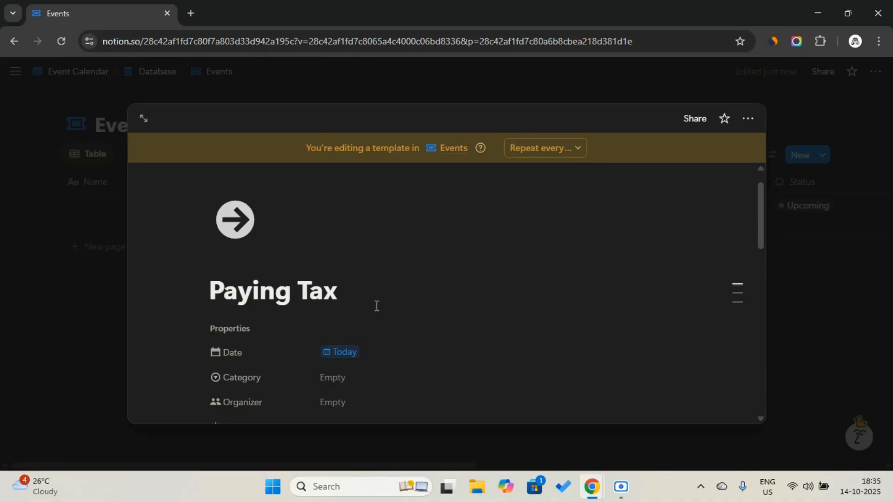
- Set the Paying Tax template's Priority to High and its Status to Upcoming
{"action": "scroll", "coordinate": [376, 305], "scroll_direction": "down", "scroll_amount": 3}
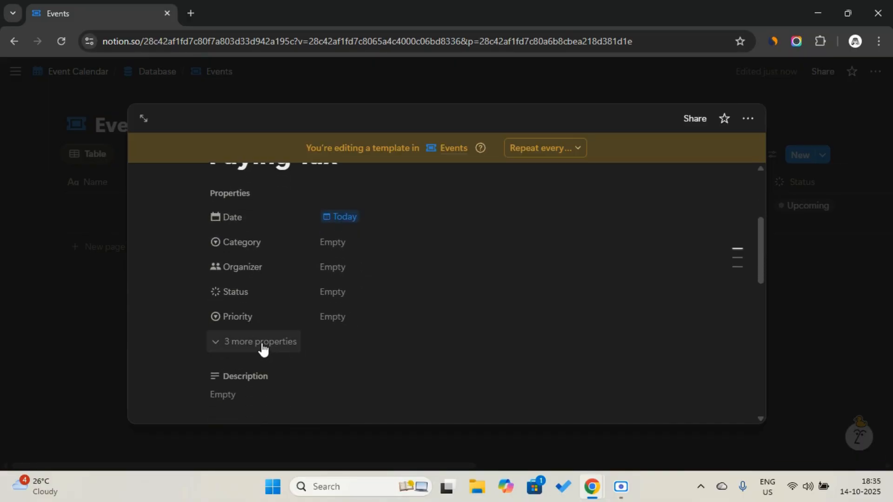
{"action": "scroll", "coordinate": [263, 349], "scroll_direction": "down", "scroll_amount": 3}
{"action": "scroll", "coordinate": [335, 297], "scroll_direction": "up", "scroll_amount": 2}
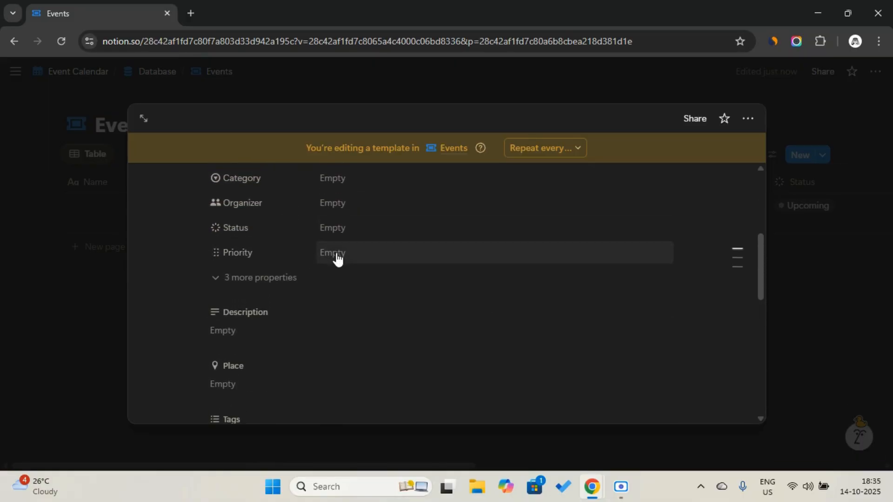
{"action": "left_click", "coordinate": [336, 255]}
{"action": "left_click", "coordinate": [379, 333]}
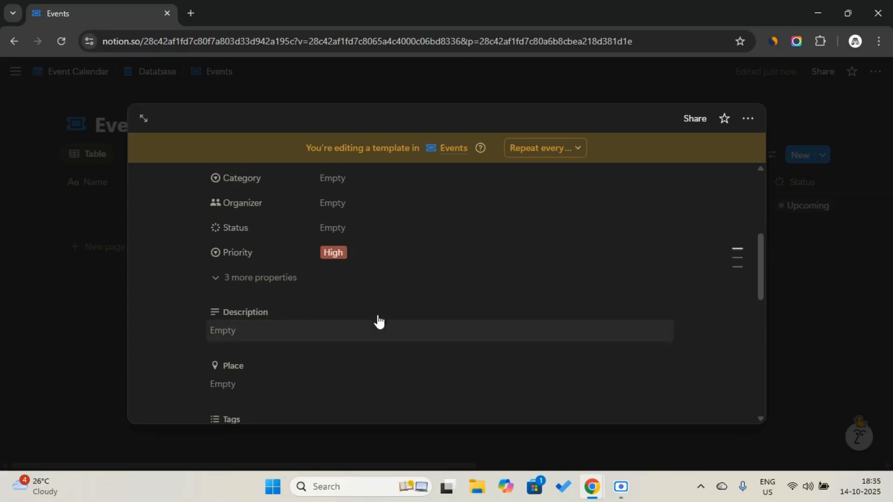
{"action": "scroll", "coordinate": [372, 260], "scroll_direction": "up", "scroll_amount": 1}
{"action": "left_click", "coordinate": [373, 245]}
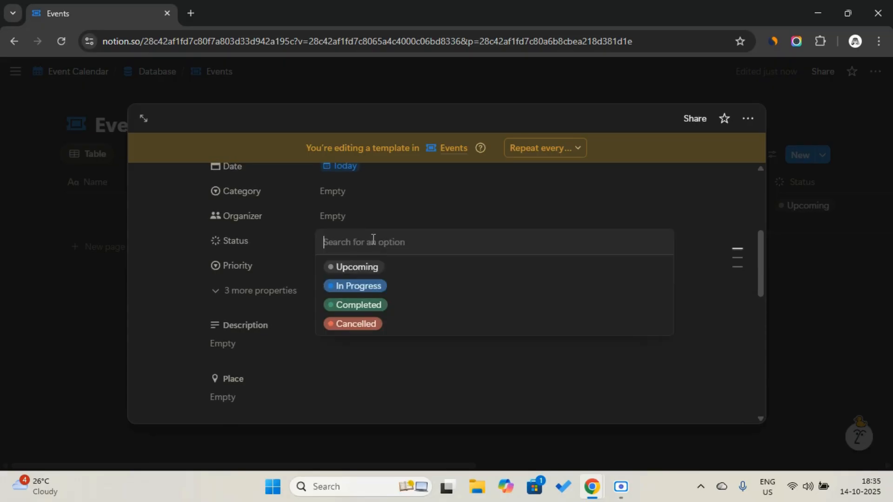
{"action": "left_click", "coordinate": [380, 275]}
- Create a new Category option named Tax, assign it to the Paying Tax template, and close the template
{"action": "scroll", "coordinate": [373, 249], "scroll_direction": "up", "scroll_amount": 2}
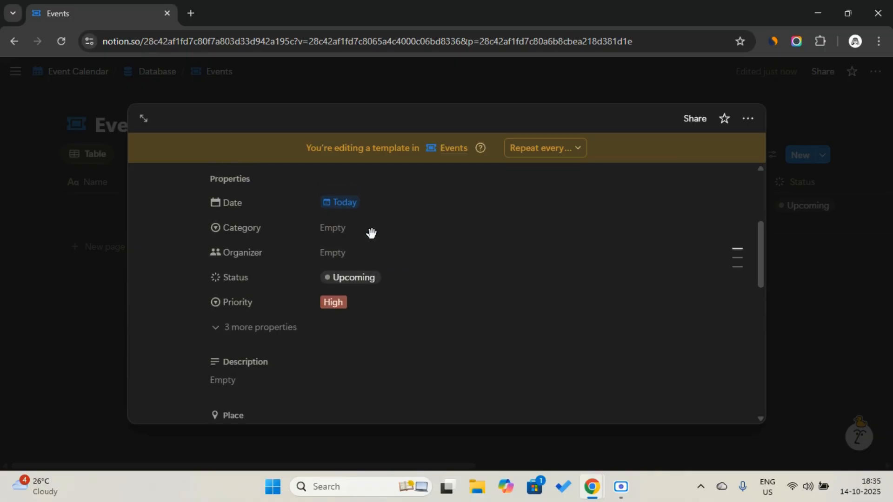
{"action": "left_click", "coordinate": [372, 233]}
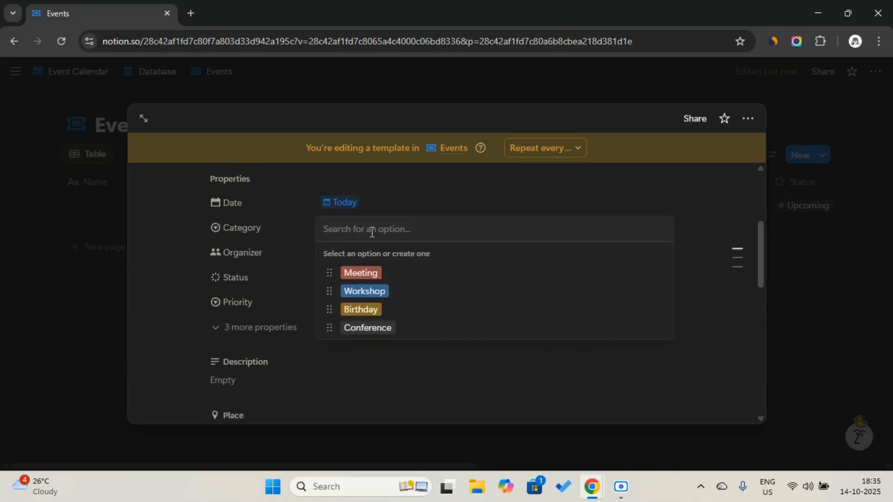
{"action": "key", "text": "Caps_Lock"}
{"action": "type", "text": "T"}
{"action": "key", "text": "Caps_Lock"}
{"action": "type", "text": "ax"}
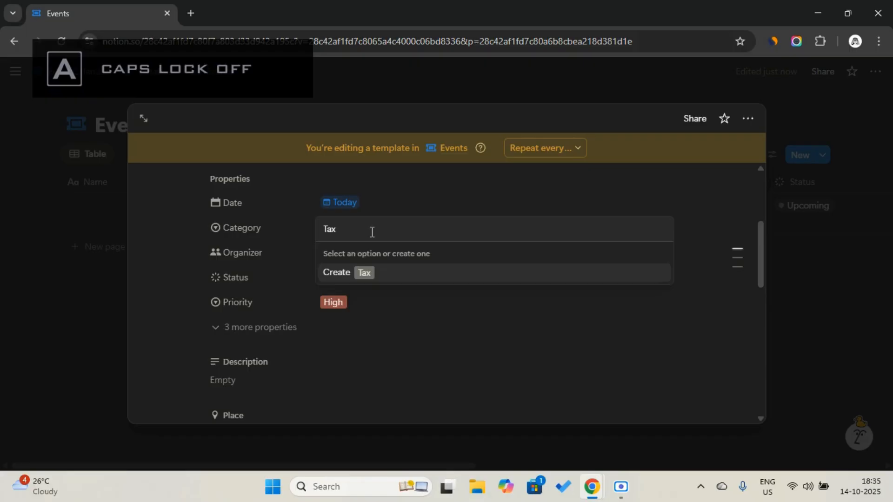
{"action": "left_click", "coordinate": [385, 273]}
{"action": "scroll", "coordinate": [349, 315], "scroll_direction": "down", "scroll_amount": 1}
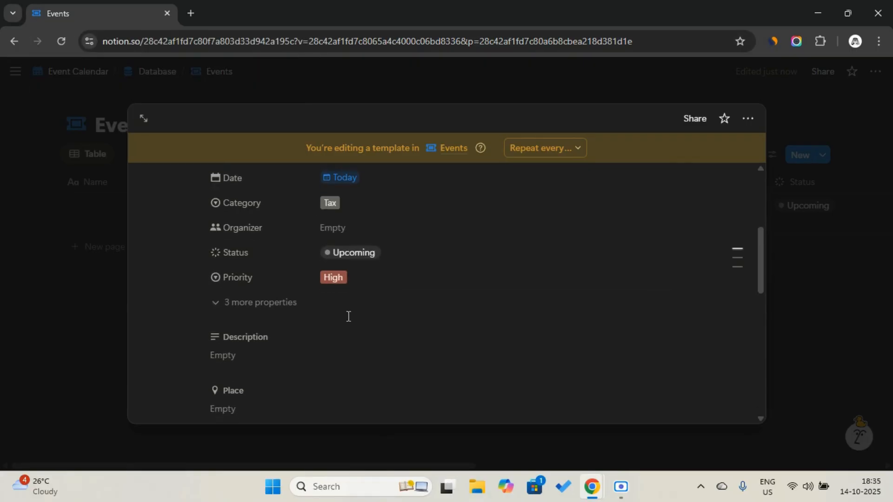
{"action": "scroll", "coordinate": [287, 337], "scroll_direction": "down", "scroll_amount": 1}
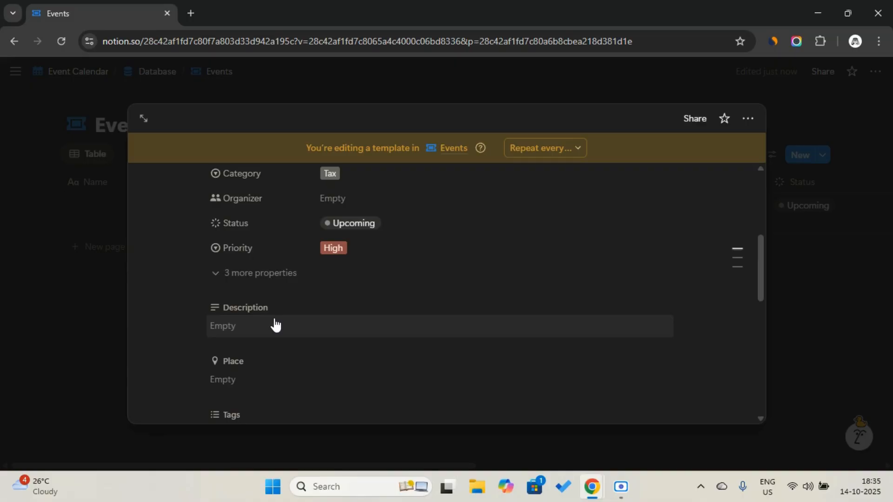
{"action": "scroll", "coordinate": [273, 363], "scroll_direction": "down", "scroll_amount": 3}
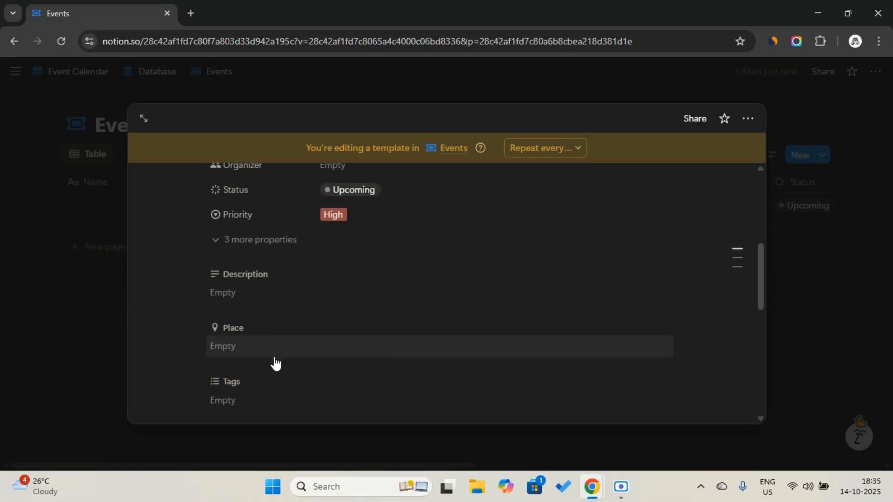
{"action": "scroll", "coordinate": [271, 365], "scroll_direction": "down", "scroll_amount": 1}
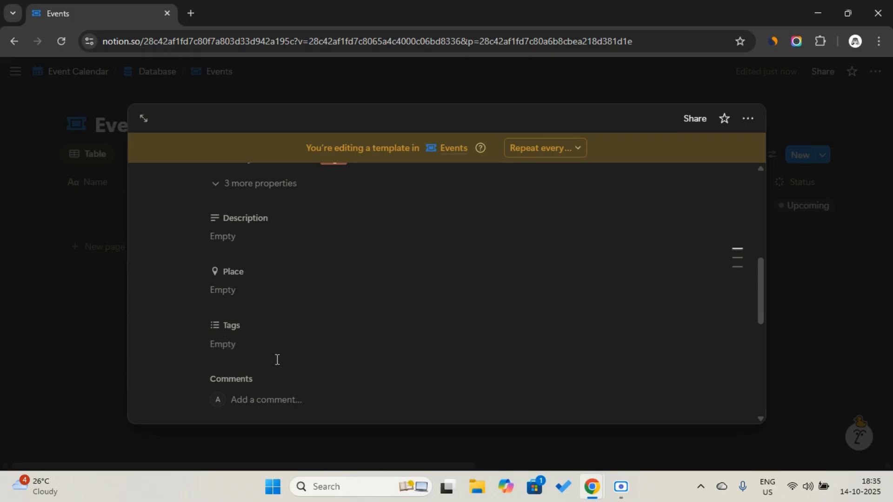
{"action": "left_click", "coordinate": [803, 294]}
- Add a URL property to the Events table and place it between Description and Created time
{"action": "scroll", "coordinate": [688, 235], "scroll_direction": "right", "scroll_amount": 10}
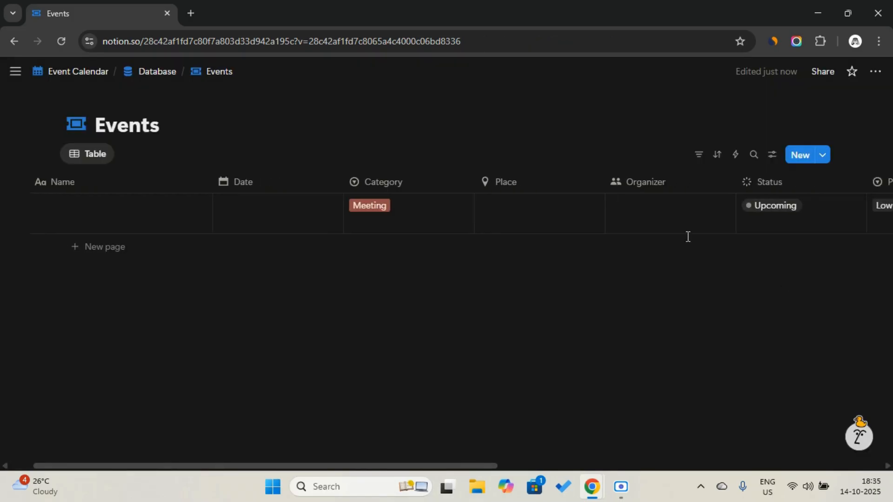
{"action": "left_click", "coordinate": [808, 182]}
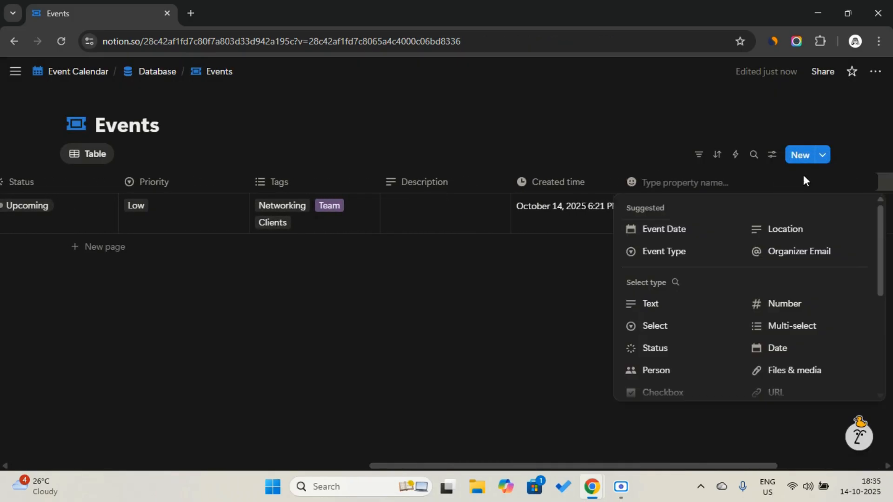
{"action": "scroll", "coordinate": [679, 335], "scroll_direction": "down", "scroll_amount": 2}
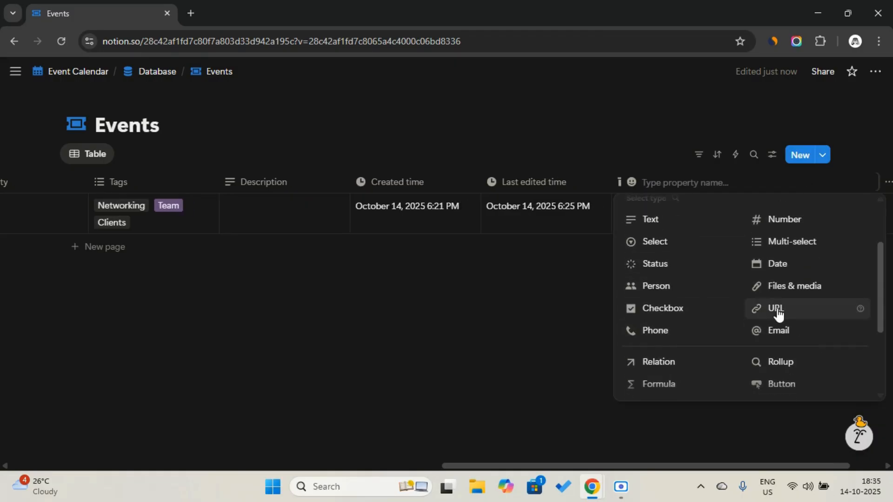
{"action": "left_click", "coordinate": [775, 312]}
{"action": "left_click_drag", "start_coordinate": [702, 191], "coordinate": [416, 192]}
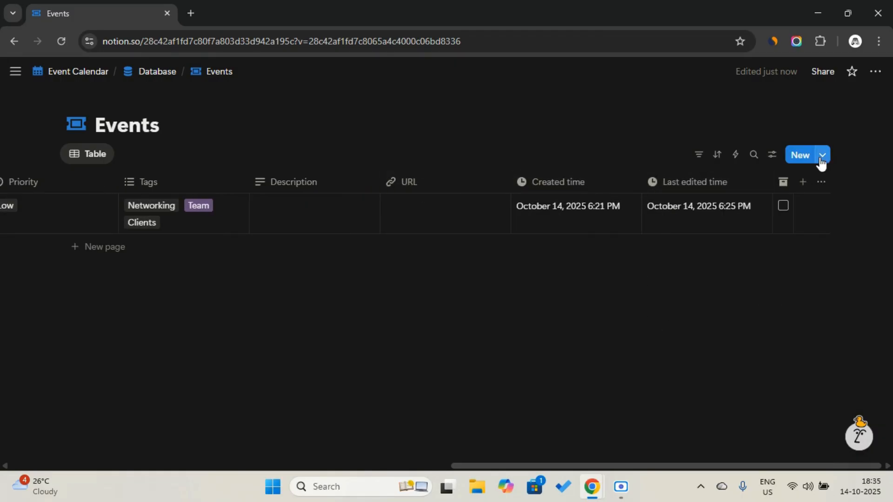
- Open the New Events template for editing and show its hidden properties
{"action": "left_click", "coordinate": [821, 160]}
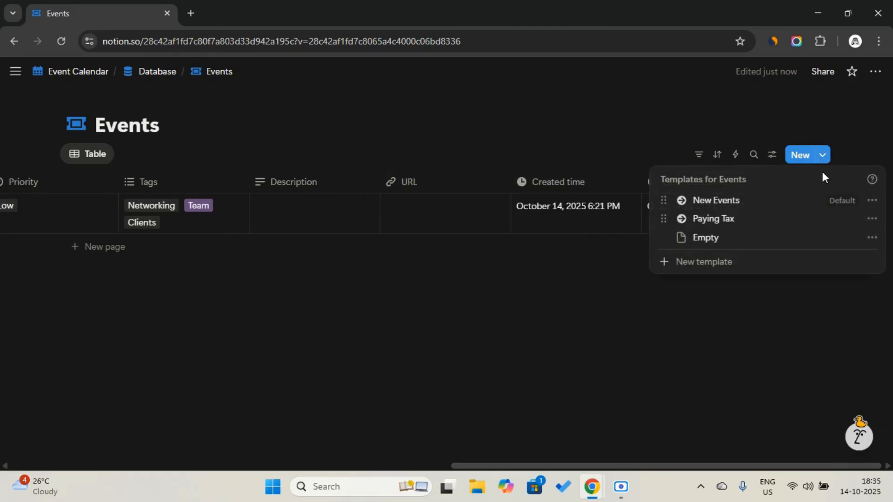
{"action": "left_click", "coordinate": [872, 201]}
{"action": "left_click", "coordinate": [757, 242]}
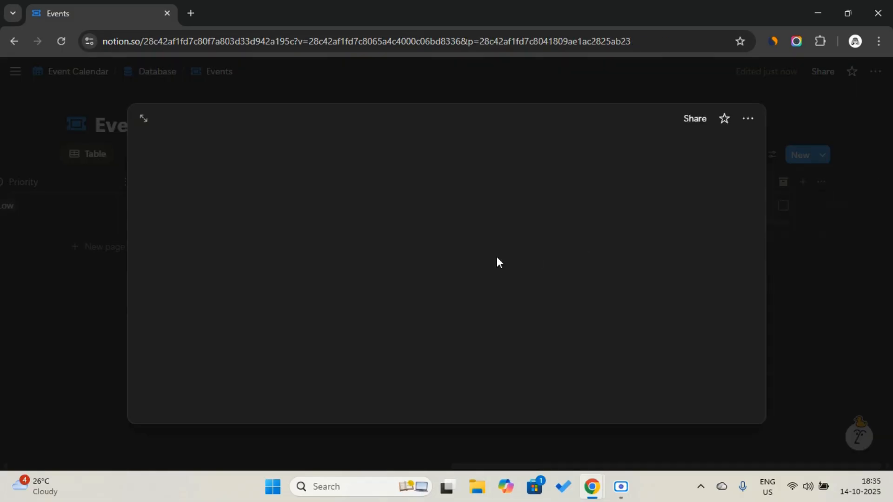
{"action": "scroll", "coordinate": [381, 298], "scroll_direction": "down", "scroll_amount": 3}
{"action": "left_click", "coordinate": [279, 348]}
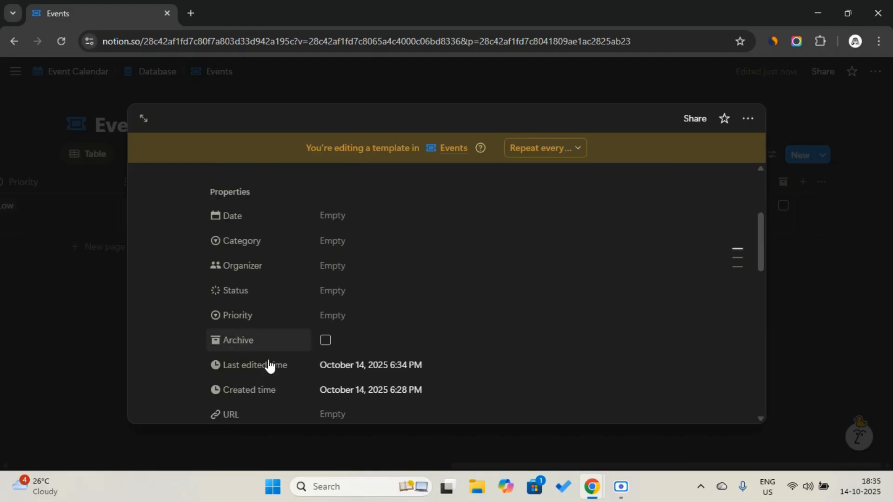
- Set the URL property's visibility to Always show, collapse the extra properties and close the template
{"action": "scroll", "coordinate": [269, 366], "scroll_direction": "down", "scroll_amount": 1}
{"action": "left_click", "coordinate": [260, 385]}
{"action": "mouse_move", "coordinate": [288, 300]}
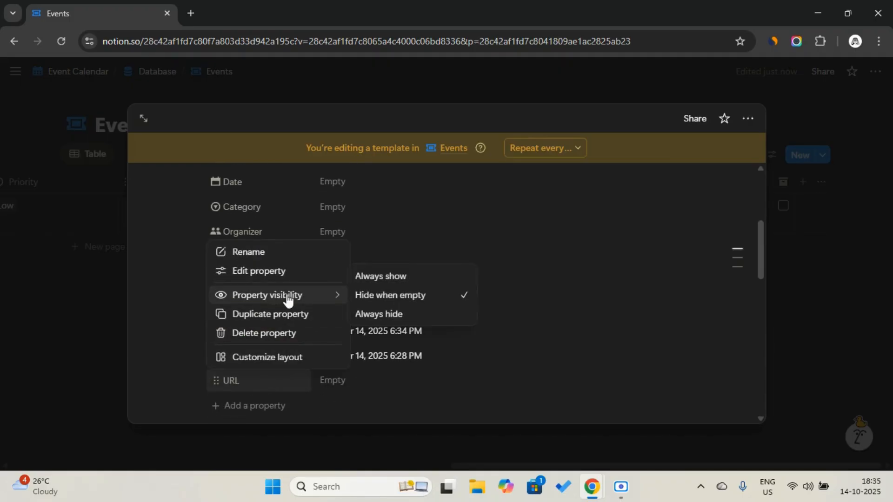
{"action": "left_click", "coordinate": [408, 278]}
{"action": "scroll", "coordinate": [265, 405], "scroll_direction": "down", "scroll_amount": 2}
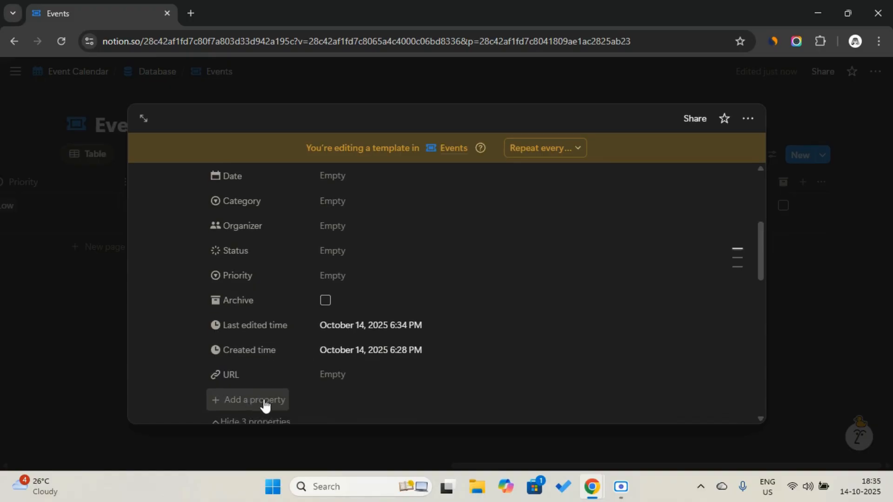
{"action": "left_click", "coordinate": [275, 387]}
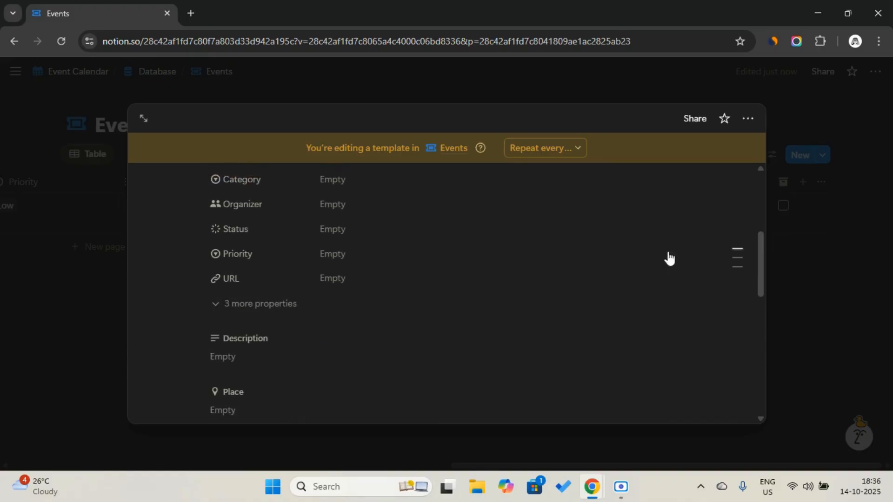
{"action": "scroll", "coordinate": [670, 257], "scroll_direction": "up", "scroll_amount": 1}
{"action": "left_click", "coordinate": [846, 268]}
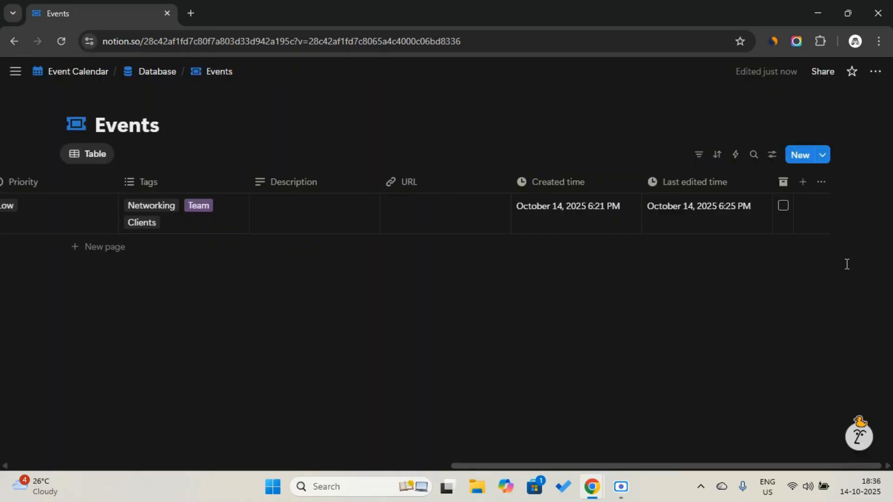
- Open the Paying Tax template of the Events database for editing
{"action": "left_click", "coordinate": [822, 155]}
{"action": "left_click", "coordinate": [872, 201]}
{"action": "left_click", "coordinate": [866, 169]}
{"action": "left_click", "coordinate": [873, 219]}
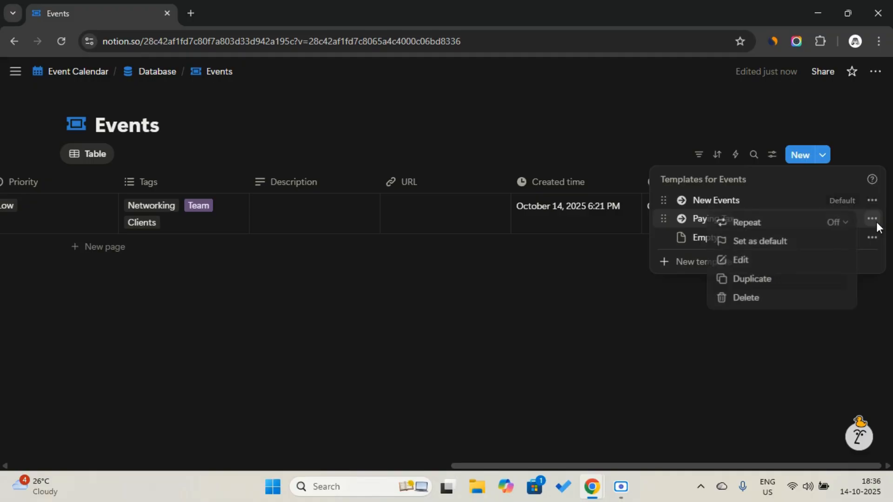
{"action": "left_click", "coordinate": [787, 261]}
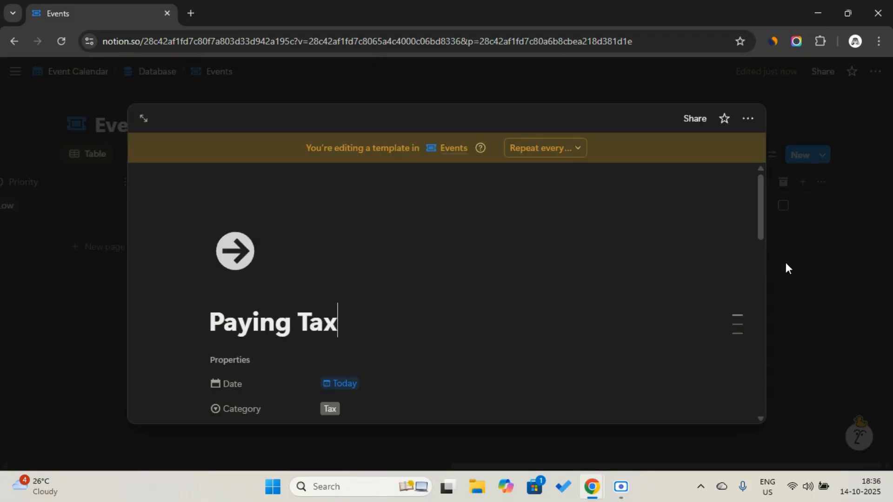
- Check the URL property among the Paying Tax template's properties without entering a value
{"action": "scroll", "coordinate": [552, 318], "scroll_direction": "down", "scroll_amount": 3}
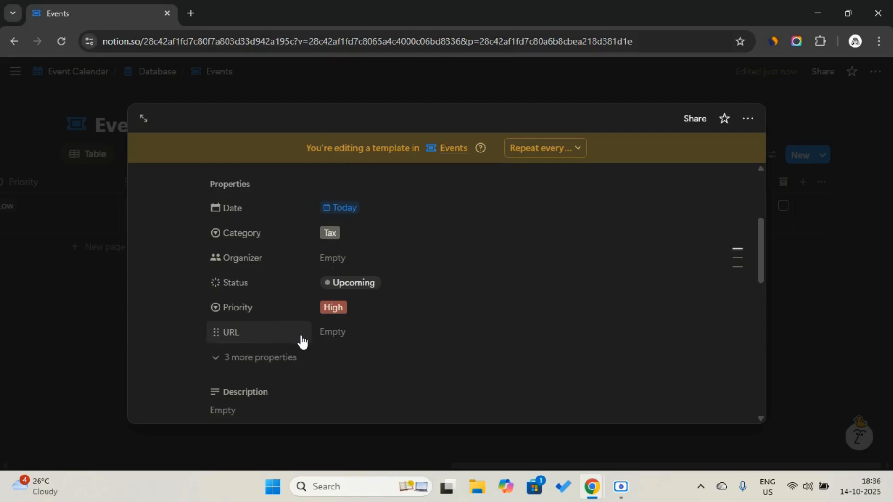
{"action": "scroll", "coordinate": [302, 342], "scroll_direction": "down", "scroll_amount": 3}
{"action": "scroll", "coordinate": [307, 269], "scroll_direction": "up", "scroll_amount": 2}
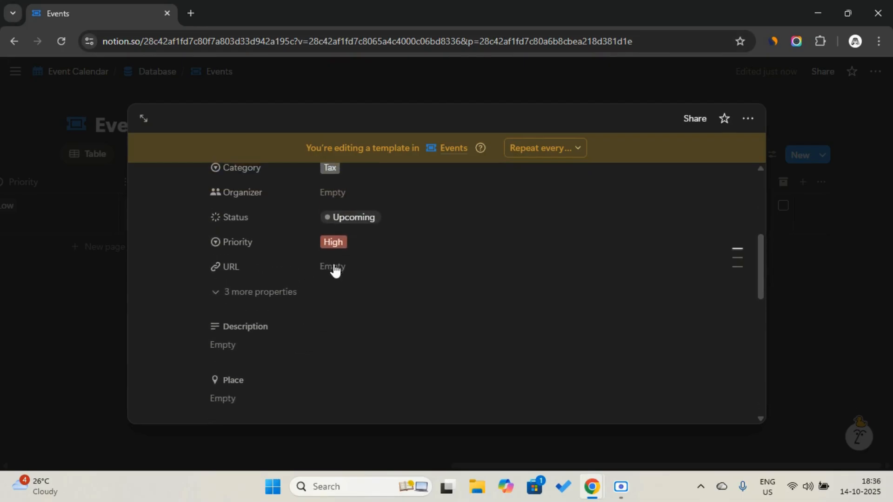
{"action": "left_click", "coordinate": [358, 289]}
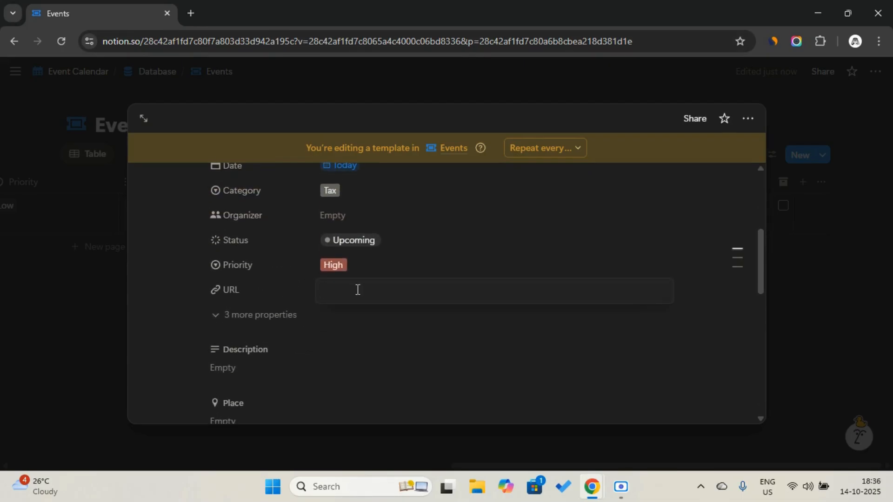
{"action": "key", "text": "Escape"}
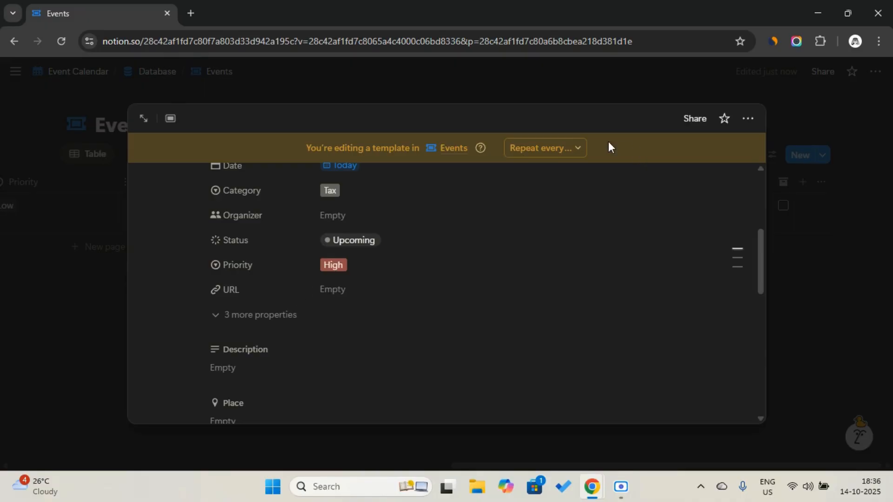
- Try repeating the Paying Tax template every 3 months on the 1st day, and stop that repetition
{"action": "scroll", "coordinate": [526, 240], "scroll_direction": "up", "scroll_amount": 3}
{"action": "scroll", "coordinate": [527, 237], "scroll_direction": "up", "scroll_amount": 1}
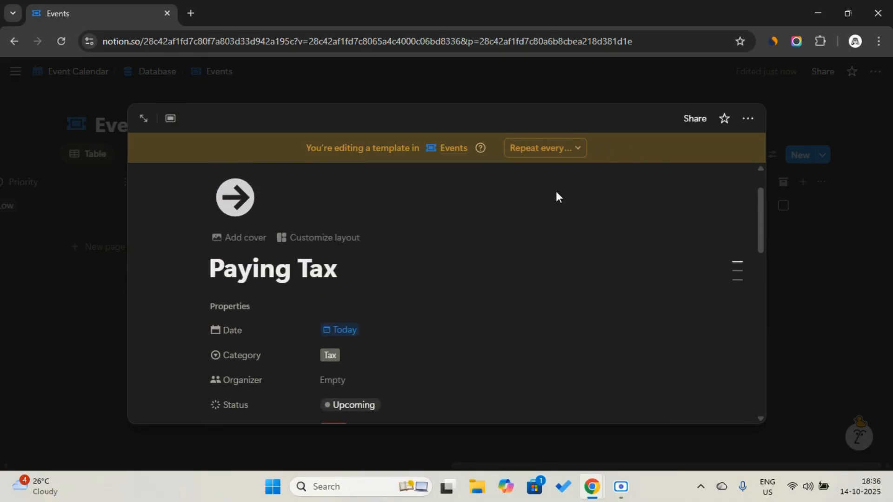
{"action": "left_click", "coordinate": [566, 152]}
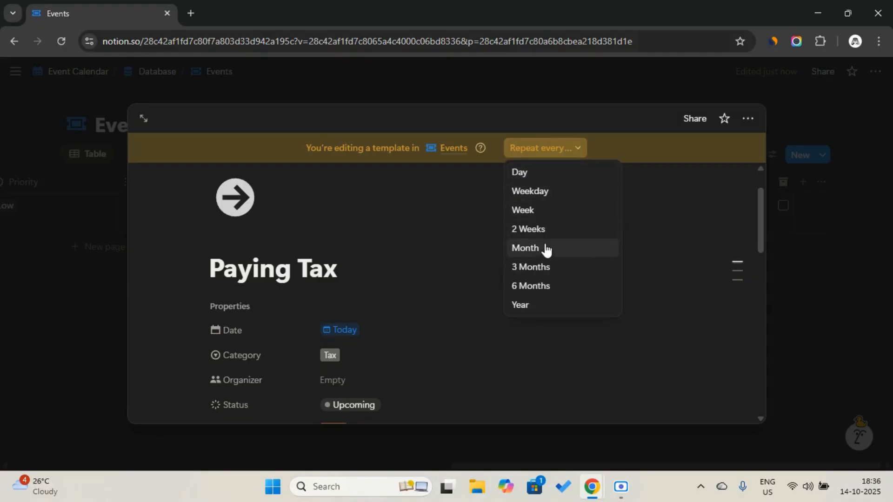
{"action": "left_click", "coordinate": [546, 273]}
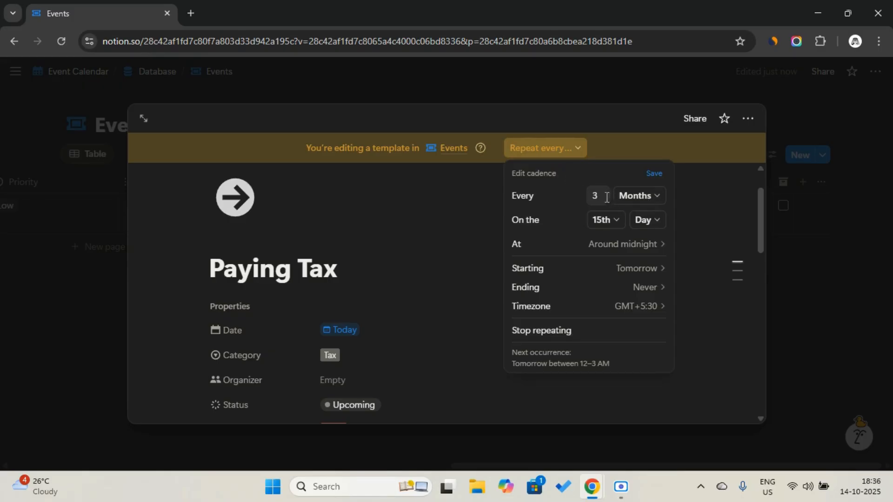
{"action": "left_click", "coordinate": [604, 221]}
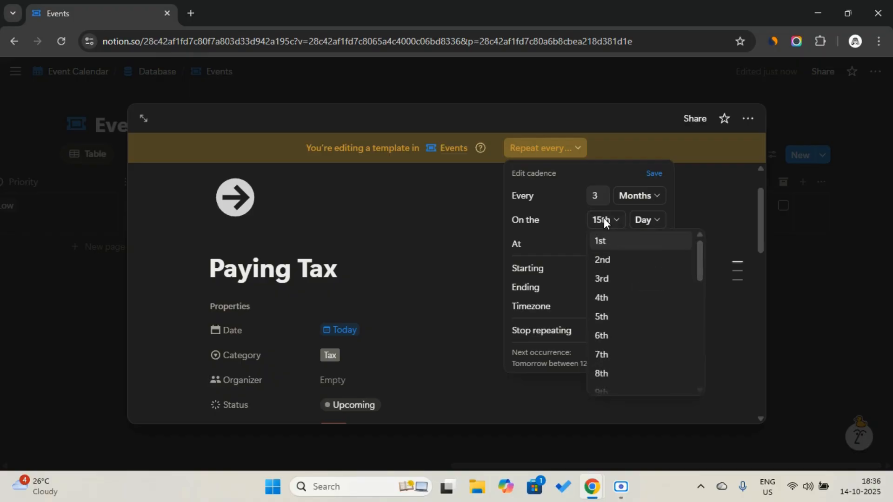
{"action": "left_click", "coordinate": [602, 241]}
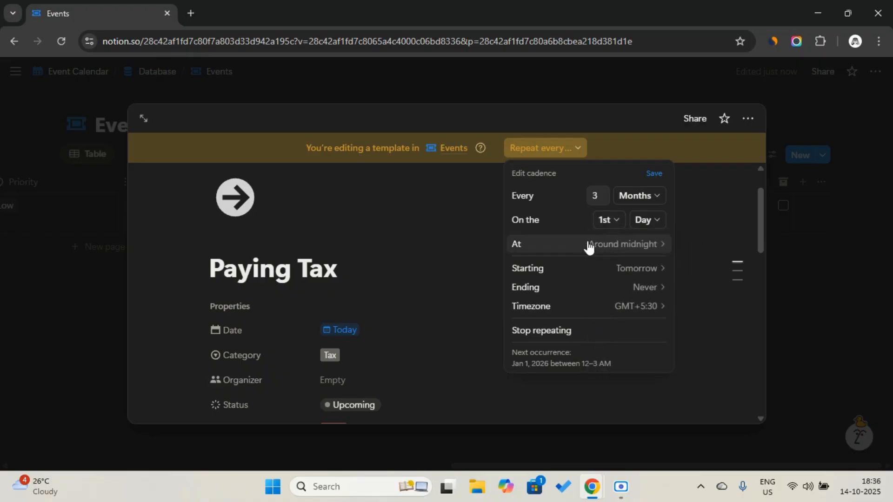
{"action": "left_click", "coordinate": [650, 173]}
{"action": "left_click", "coordinate": [565, 149]}
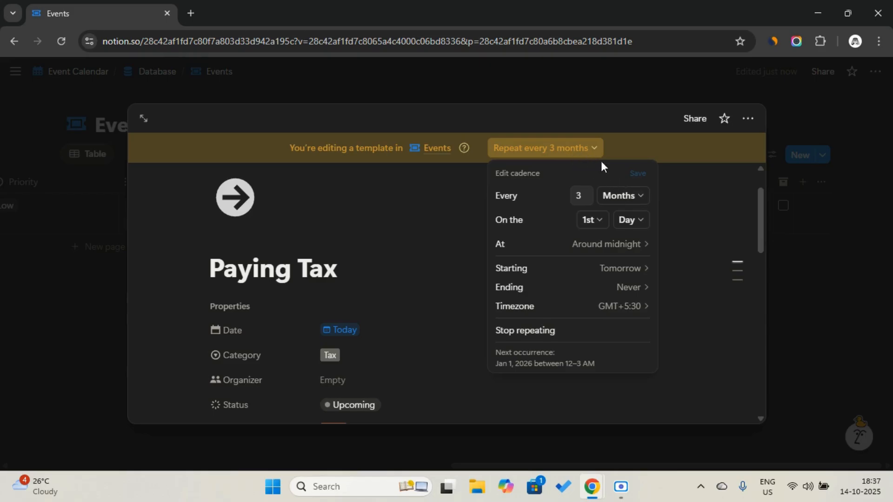
{"action": "left_click", "coordinate": [580, 331]}
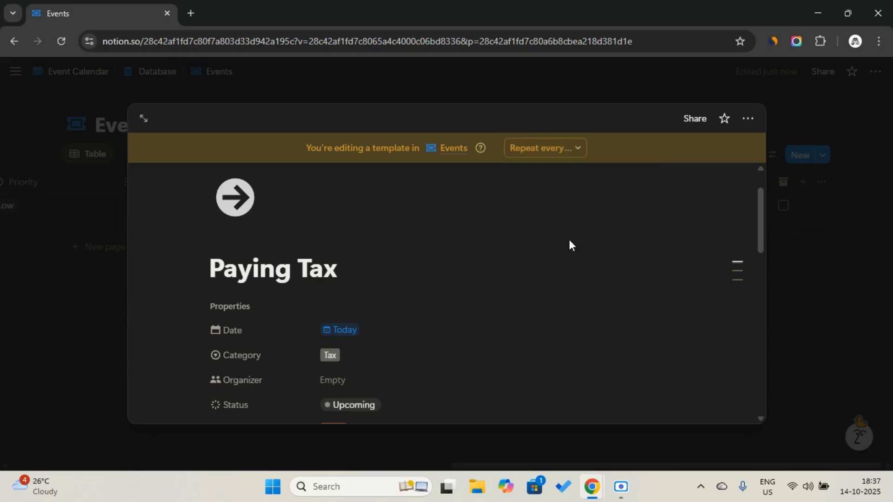
- Set the Paying Tax template to repeat every month on the 2nd day, save the cadence and close the template
{"action": "left_click", "coordinate": [553, 146]}
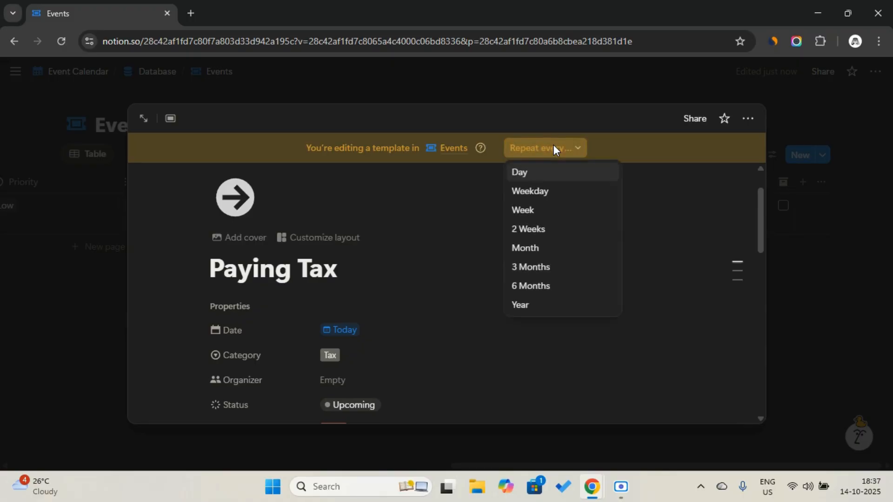
{"action": "left_click", "coordinate": [550, 249]}
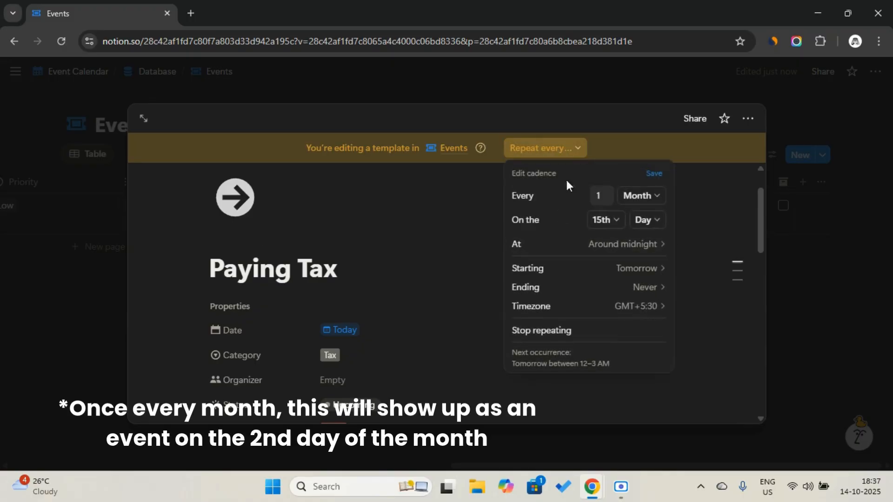
{"action": "left_click", "coordinate": [613, 222]}
{"action": "left_click", "coordinate": [616, 261]}
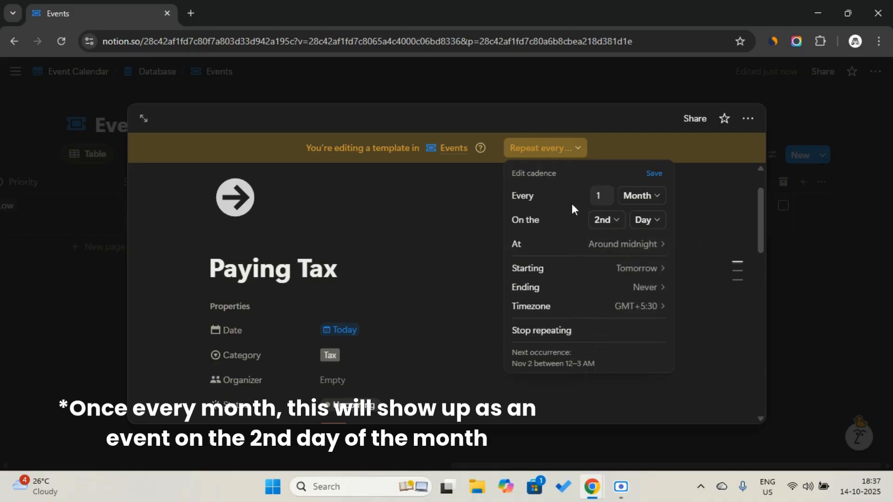
{"action": "left_click", "coordinate": [658, 172]}
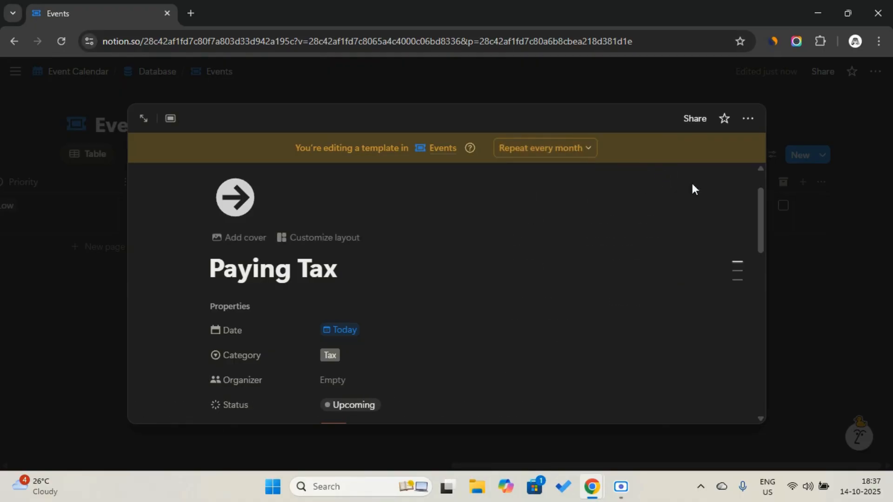
{"action": "left_click", "coordinate": [822, 194]}
{"action": "left_click", "coordinate": [822, 153]}
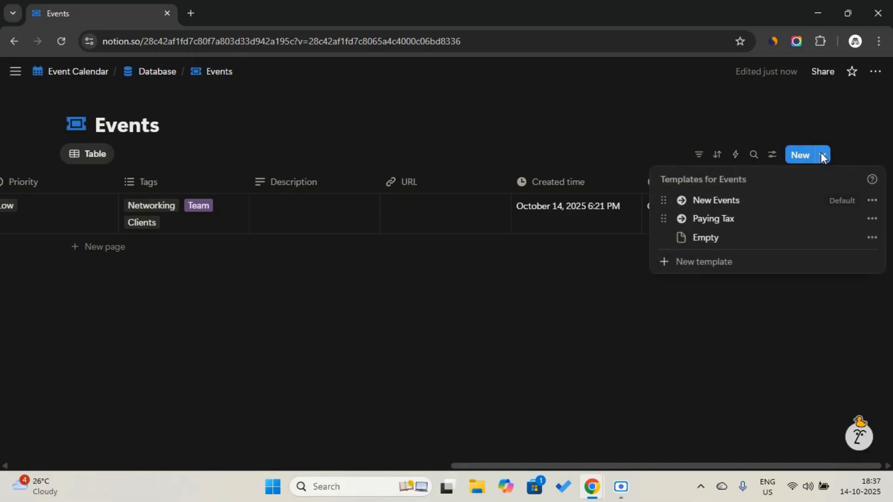
{"action": "left_click", "coordinate": [620, 136]}
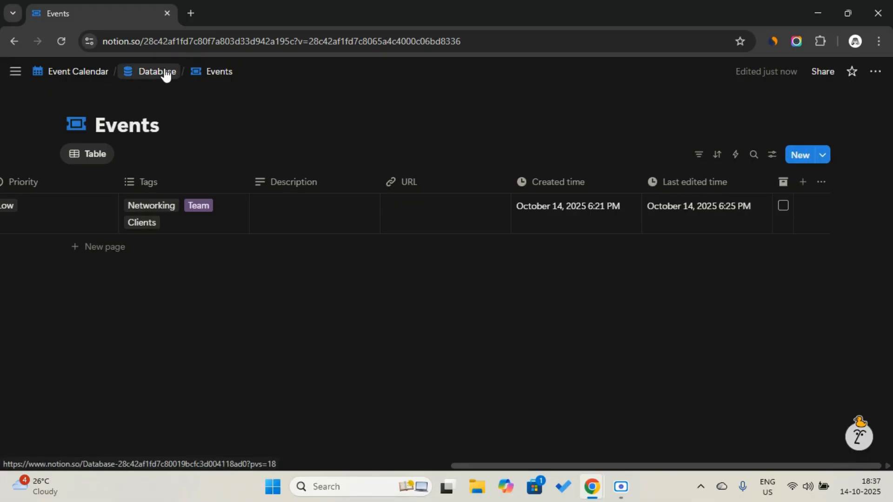
- On the Event Calendar page, move the Database page into a new toggle named Database and collapse the toggle
{"action": "left_click", "coordinate": [101, 73]}
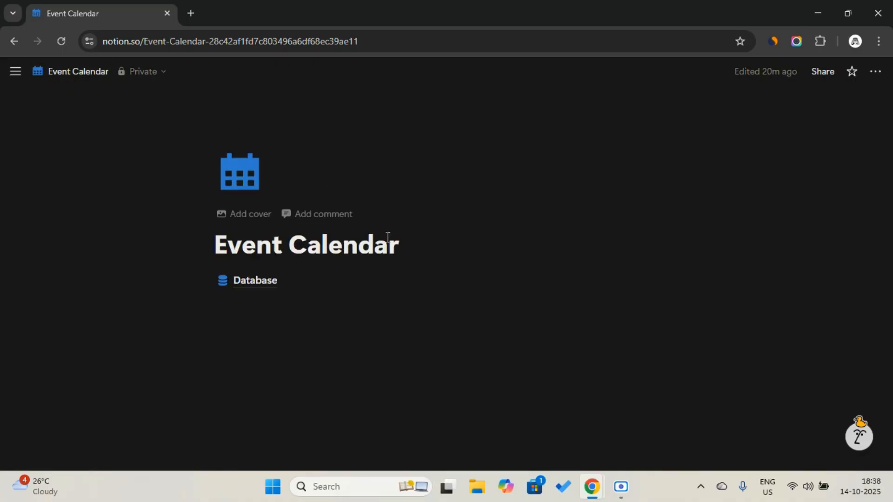
{"action": "left_click", "coordinate": [464, 255]}
{"action": "key", "text": "Return"}
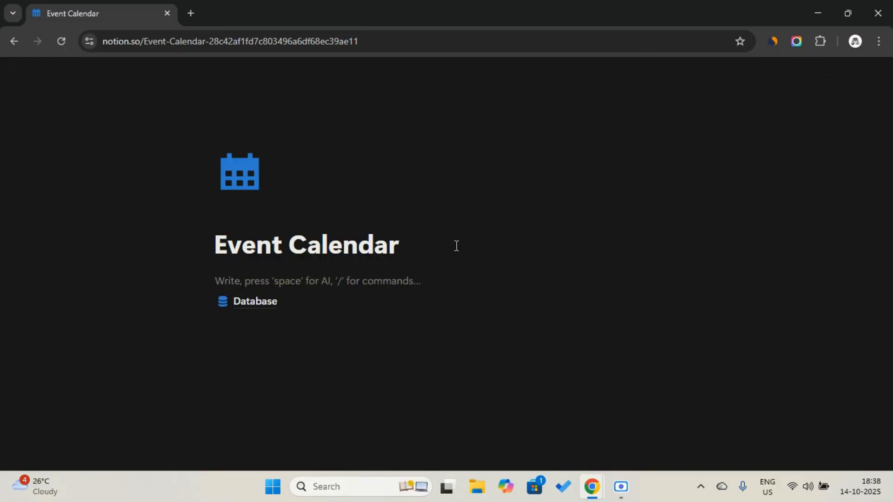
{"action": "type", "text": ">"}
{"action": "key", "text": "Caps_Lock"}
{"action": "type", "text": "D"}
{"action": "key", "text": "Caps_Lock"}
{"action": "type", "text": "atabase"}
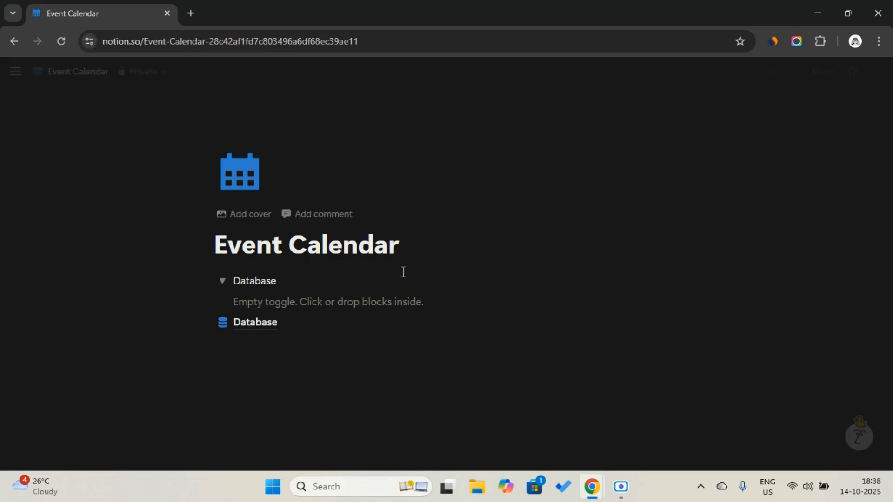
{"action": "left_click_drag", "start_coordinate": [200, 321], "coordinate": [221, 292]}
{"action": "left_click", "coordinate": [223, 282]}
- Insert a divider between the Event Calendar title and the Database toggle, and make the page full width
{"action": "left_click", "coordinate": [417, 251]}
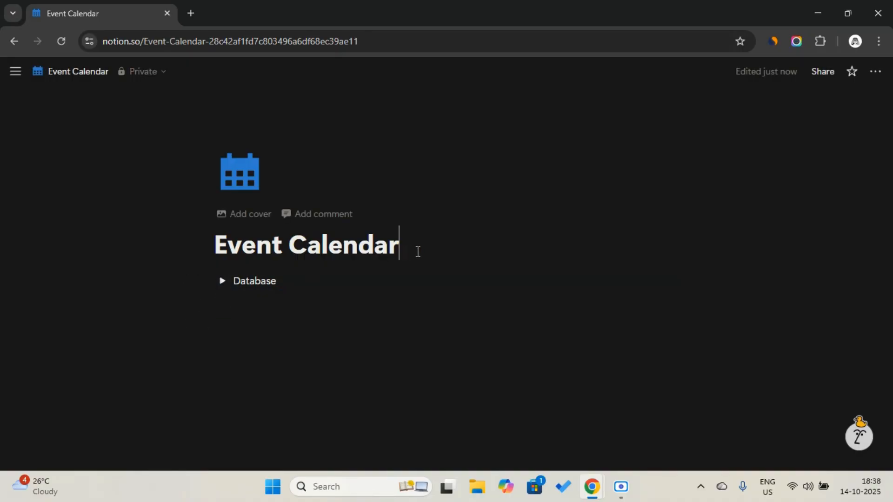
{"action": "key", "text": "Return"}
{"action": "type", "text": "/div"}
{"action": "key", "text": "Return"}
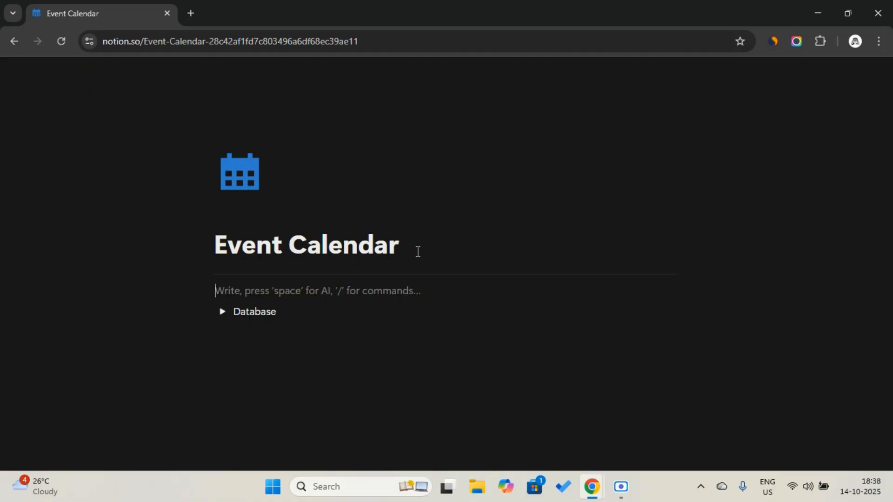
{"action": "key", "text": "BackSpace"}
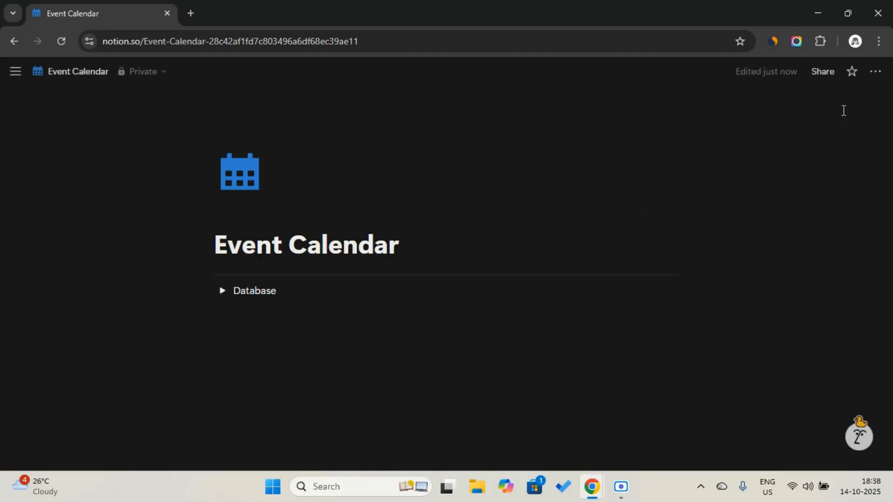
{"action": "left_click", "coordinate": [875, 72]}
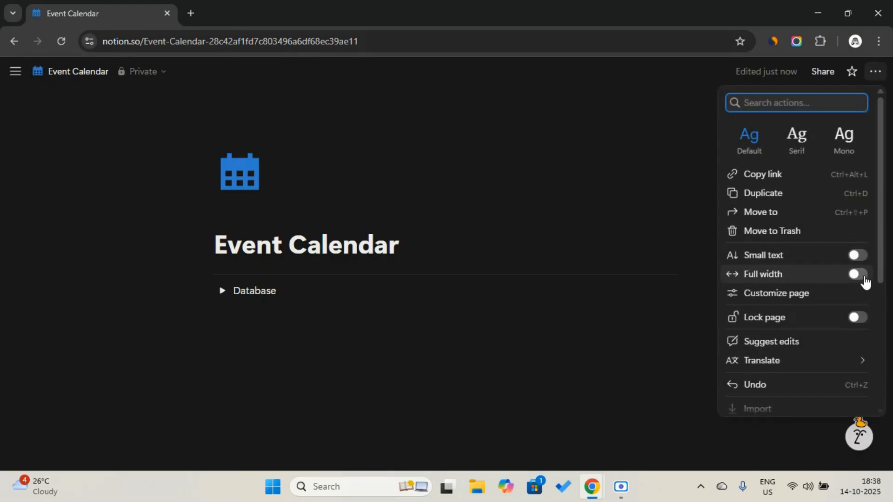
{"action": "left_click", "coordinate": [859, 276]}
- Add a level 2 heading reading Basic View directly beneath the Event Calendar title, above the divider
{"action": "left_click", "coordinate": [504, 240]}
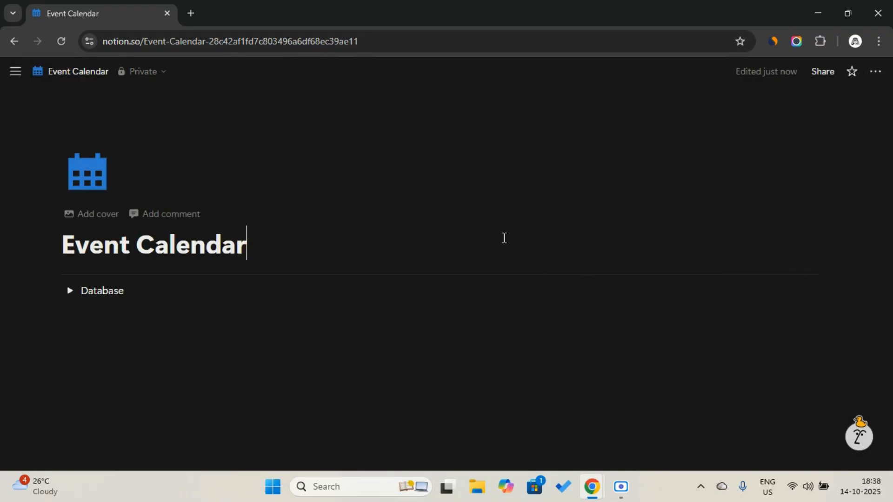
{"action": "key", "text": "Return"}
{"action": "key", "text": "Up"}
{"action": "type", "text": "/h2"}
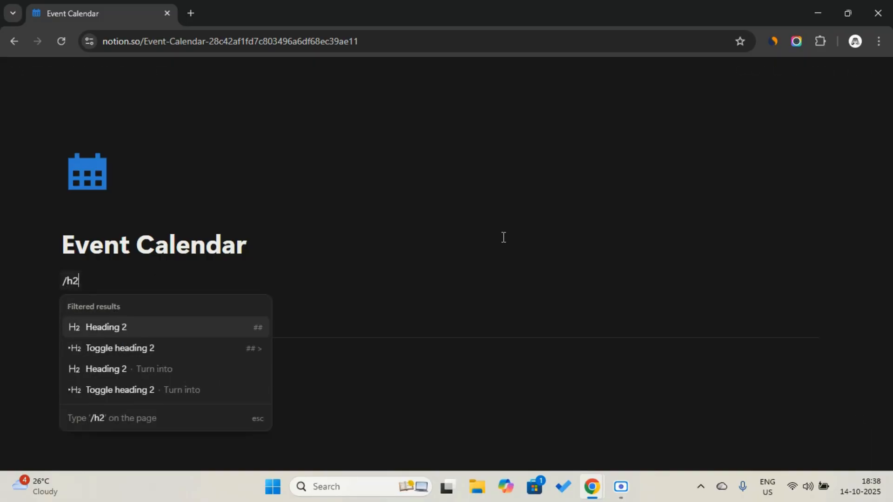
{"action": "key", "text": "Return"}
{"action": "key", "text": "Caps_Lock"}
{"action": "type", "text": "B"}
{"action": "key", "text": "Caps_Lock"}
{"action": "type", "text": "asic"}
{"action": "key", "text": "Caps_Lock"}
{"action": "type", "text": "V"}
{"action": "key", "text": "Caps_Lock"}
{"action": "type", "text": "iew"}
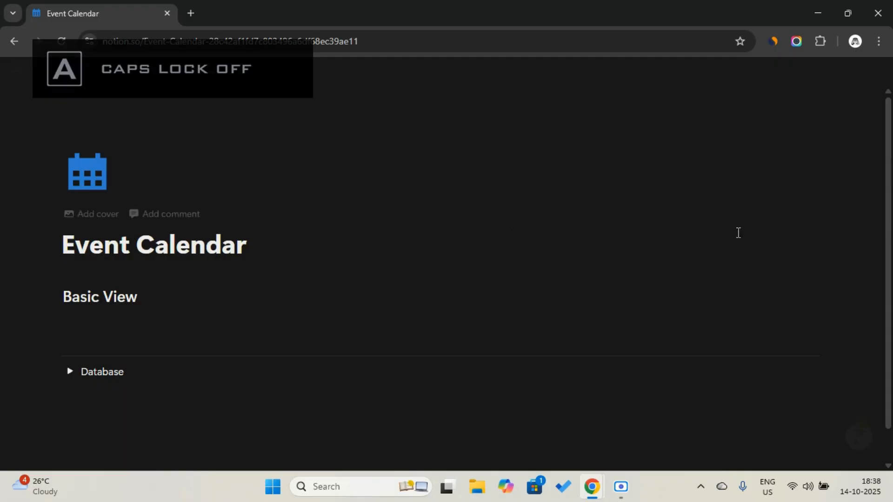
- Give the Basic View heading a blue background and insert a divider directly below it
{"action": "left_click", "coordinate": [49, 295]}
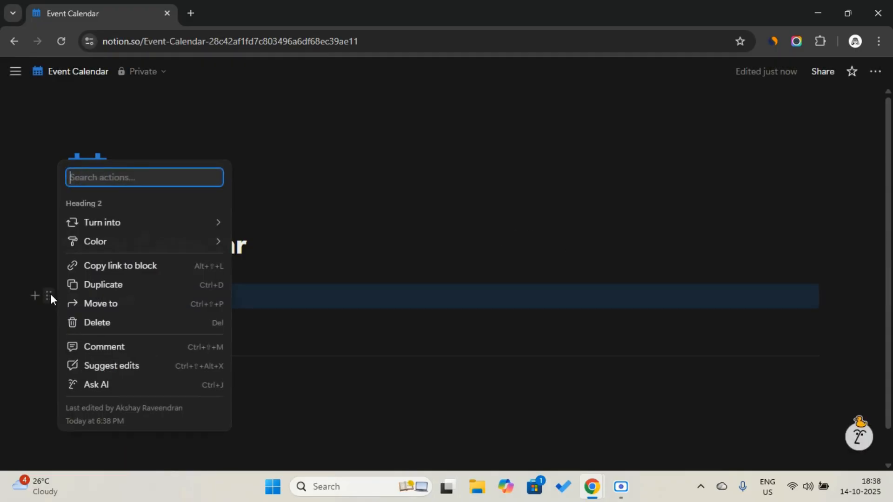
{"action": "mouse_move", "coordinate": [93, 245]}
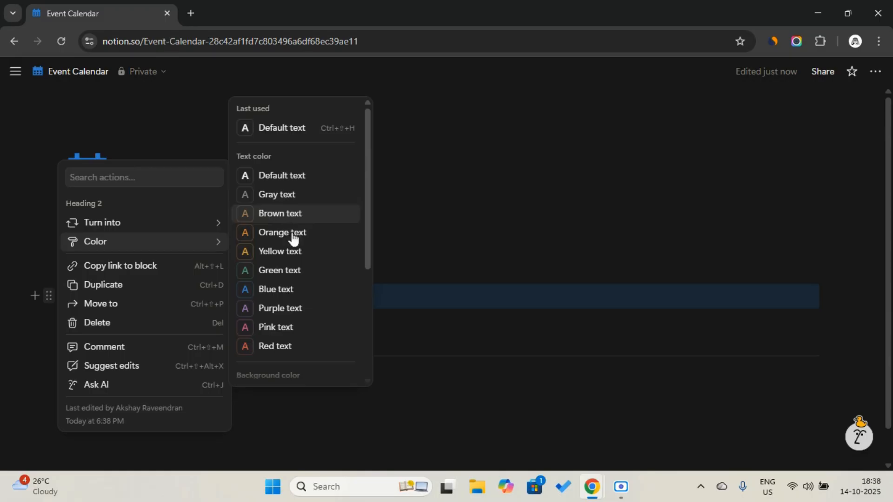
{"action": "scroll", "coordinate": [295, 334], "scroll_direction": "down", "scroll_amount": 3}
{"action": "scroll", "coordinate": [293, 337], "scroll_direction": "down", "scroll_amount": 2}
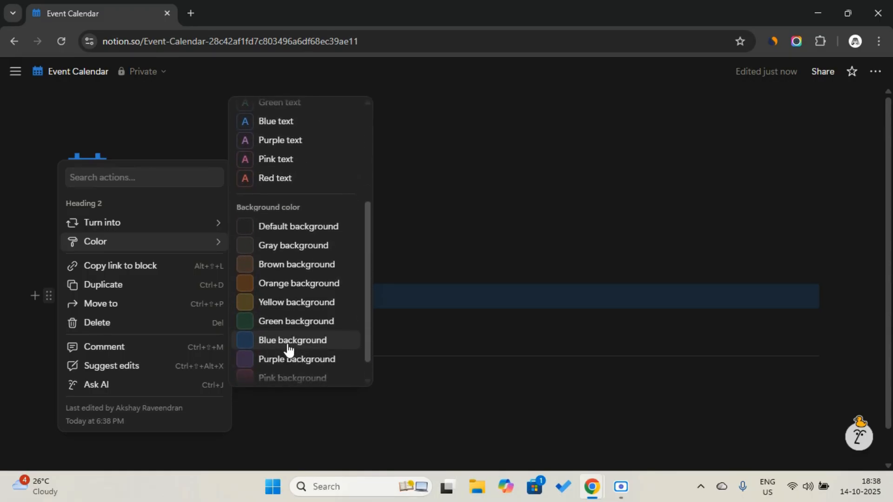
{"action": "left_click", "coordinate": [289, 341]}
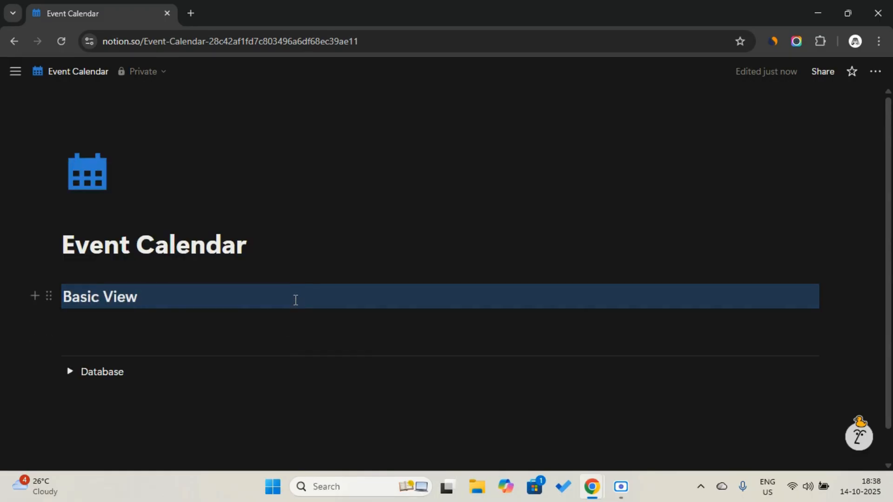
{"action": "type", "text": "/div"}
{"action": "key", "text": "Return"}
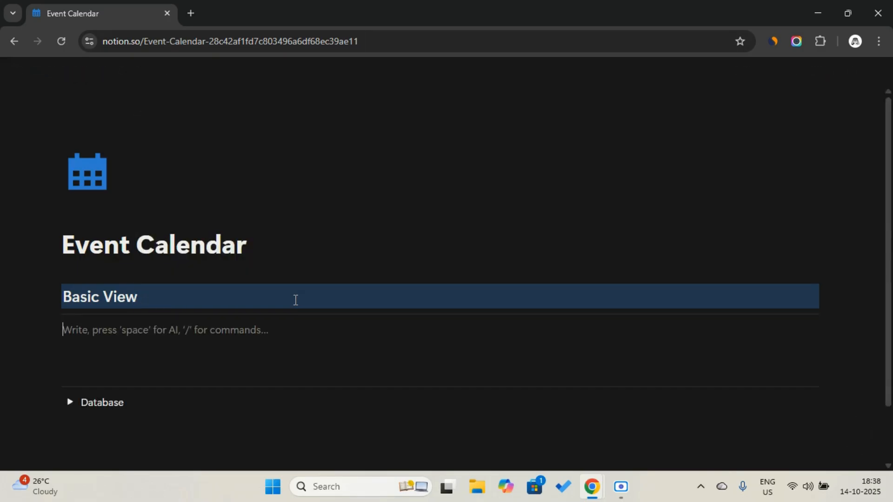
- Insert a linked view of the Events data source under the Basic View divider, based on its existing Table view
{"action": "type", "text": "/linked"}
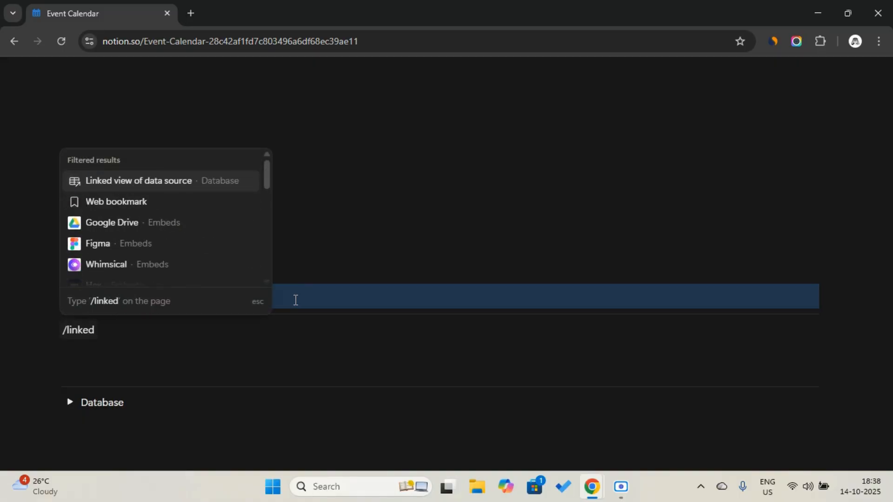
{"action": "key", "text": "Return"}
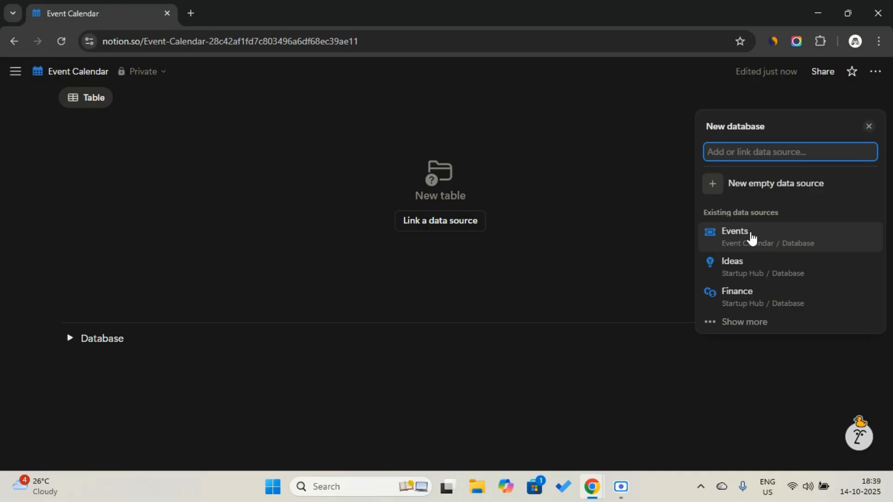
{"action": "left_click", "coordinate": [752, 238]}
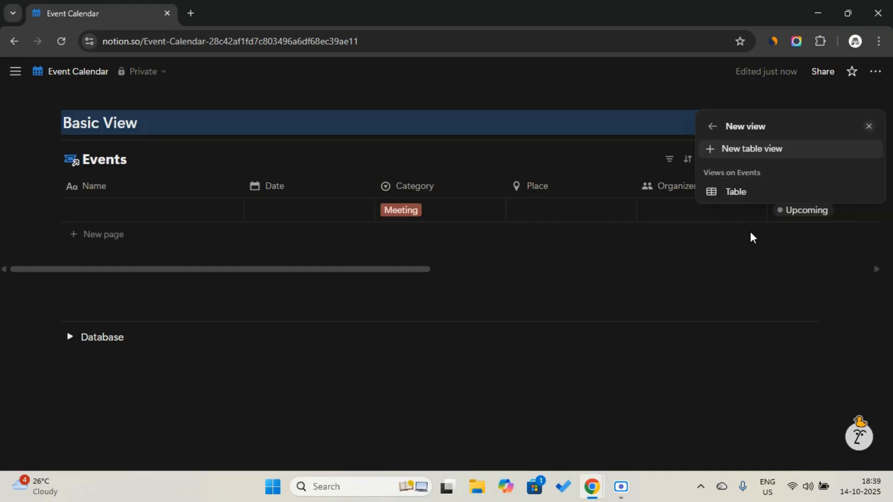
{"action": "left_click", "coordinate": [758, 201]}
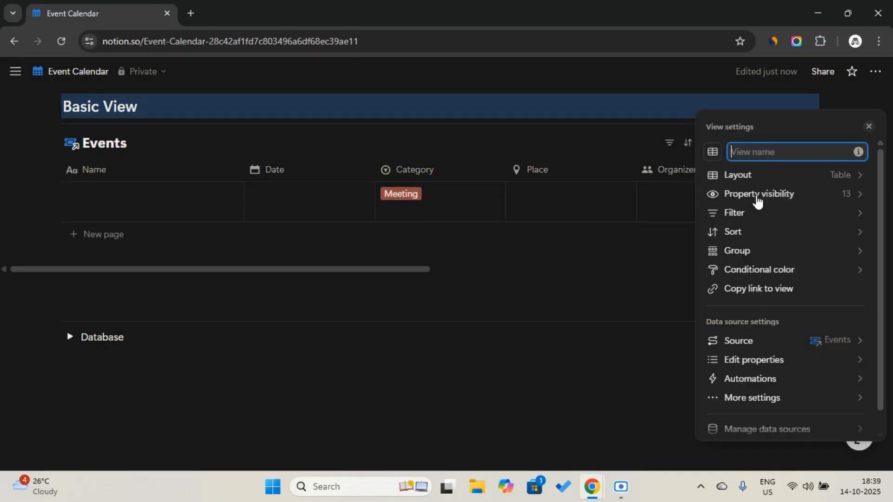
- Name the linked view Calendar View, give it the calendar icon and switch its layout to Calendar
{"action": "type", "text": "Calendar View"}
{"action": "left_click", "coordinate": [711, 151]}
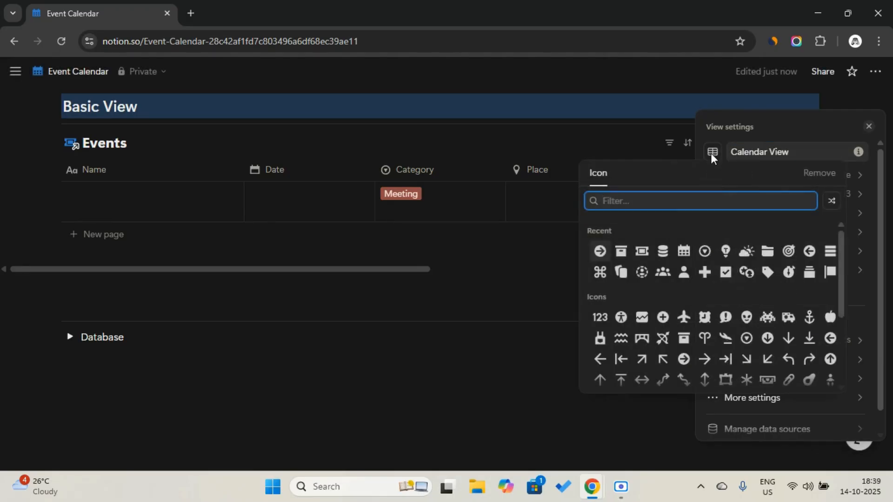
{"action": "left_click", "coordinate": [683, 251]}
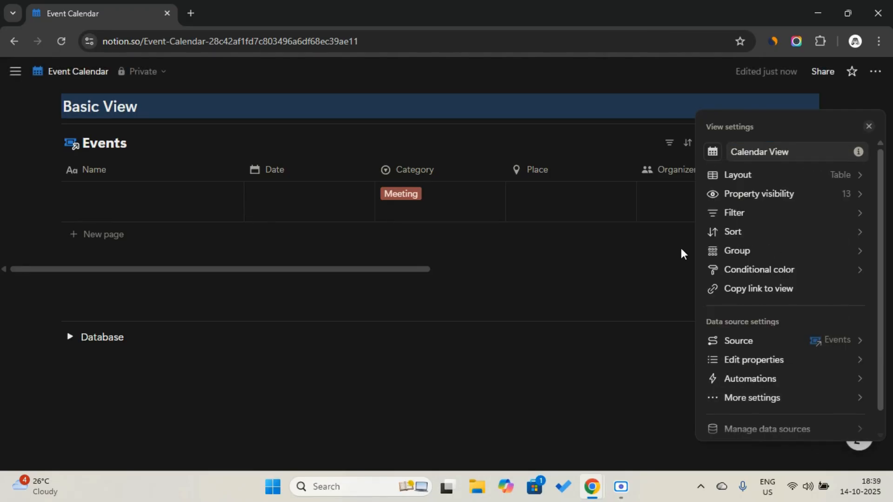
{"action": "left_click", "coordinate": [768, 183]}
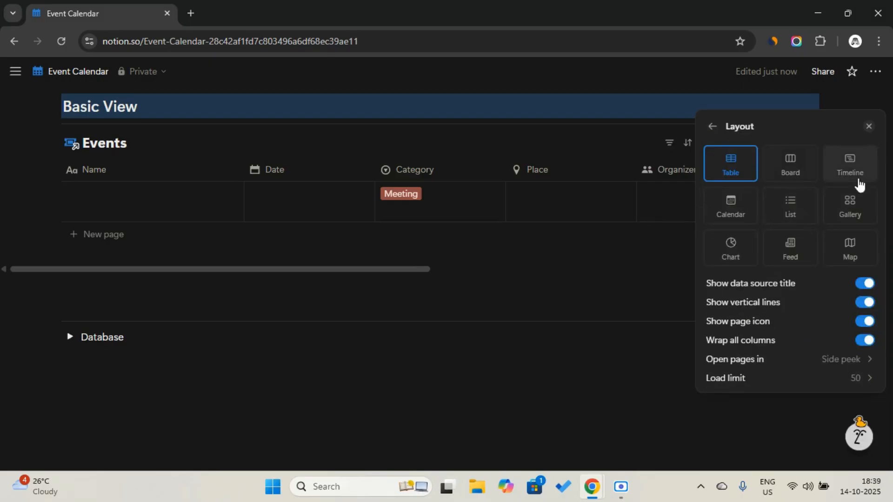
{"action": "left_click", "coordinate": [729, 215]}
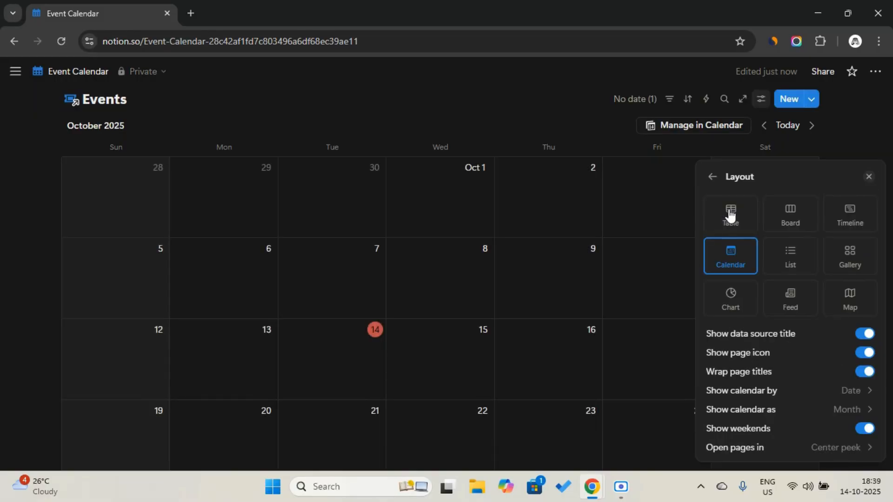
{"action": "left_click", "coordinate": [841, 140]}
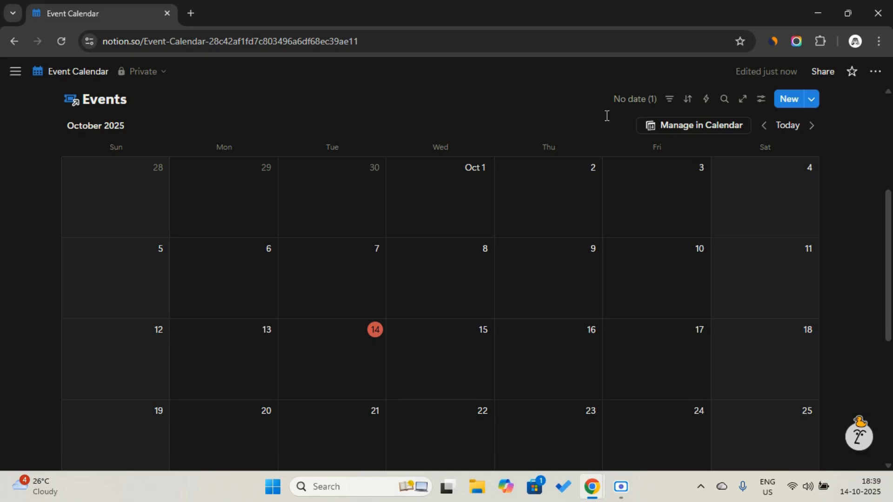
- Open the event without a date, set its date to October 14, 2025 and title it Meeting
{"action": "left_click", "coordinate": [636, 99]}
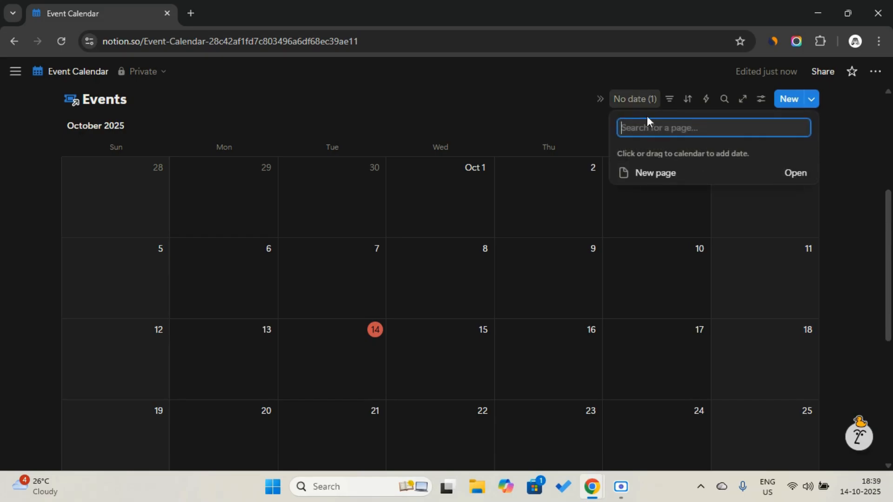
{"action": "left_click", "coordinate": [796, 174]}
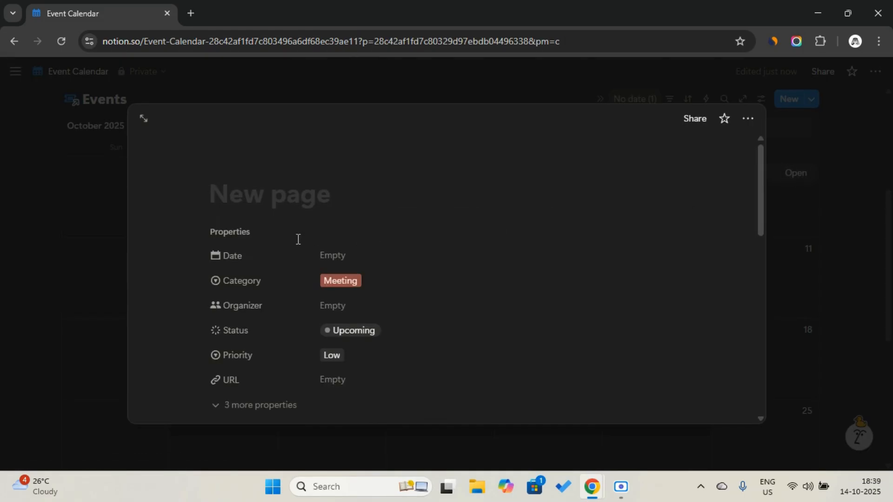
{"action": "left_click", "coordinate": [351, 249]}
{"action": "left_click", "coordinate": [374, 259]}
{"action": "left_click", "coordinate": [248, 188]}
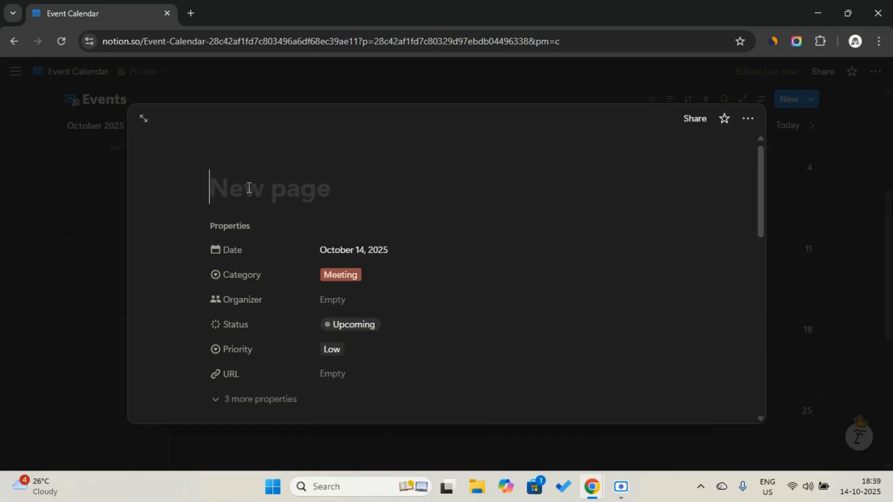
{"action": "key", "text": "Caps_Lock"}
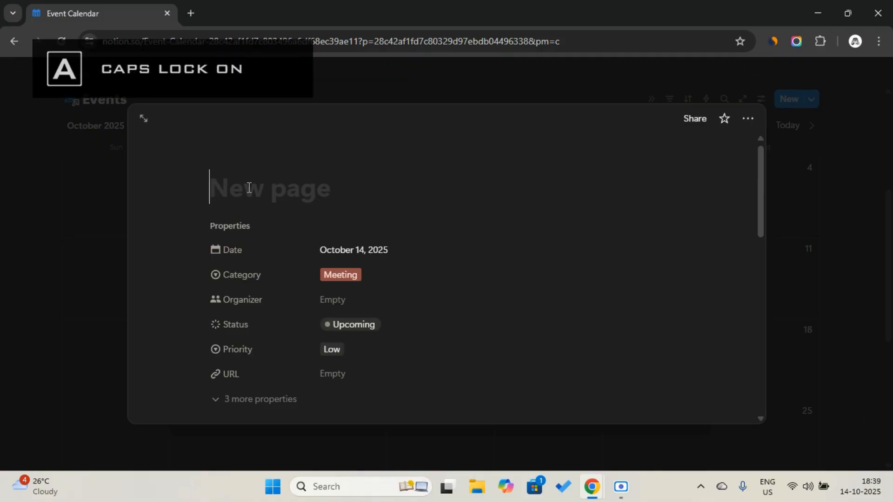
{"action": "type", "text": "M"}
{"action": "key", "text": "Caps_Lock"}
{"action": "type", "text": "eeting"}
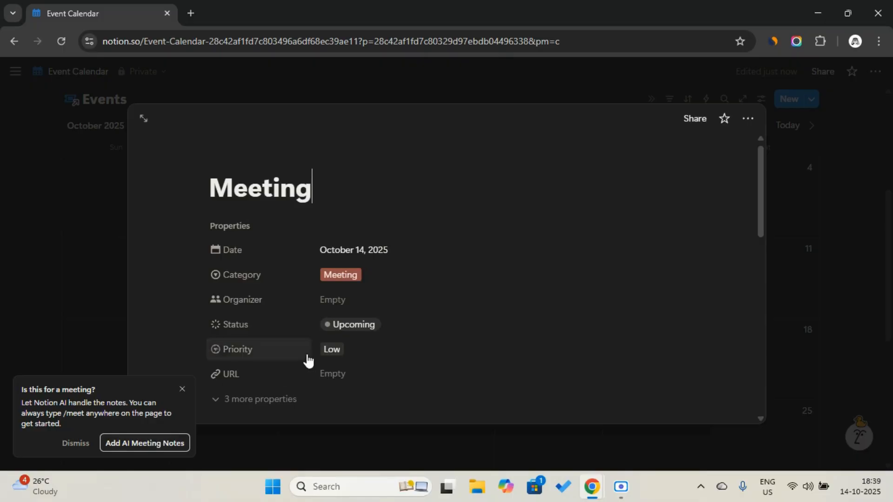
- Apply the New Events template to the Meeting page, add an AI Meeting Notes block and close the page
{"action": "scroll", "coordinate": [307, 360], "scroll_direction": "down", "scroll_amount": 6}
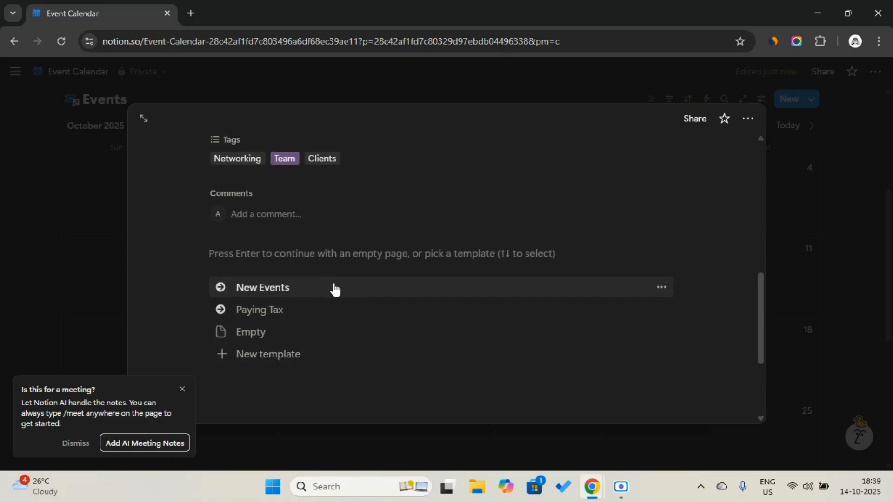
{"action": "left_click", "coordinate": [335, 290]}
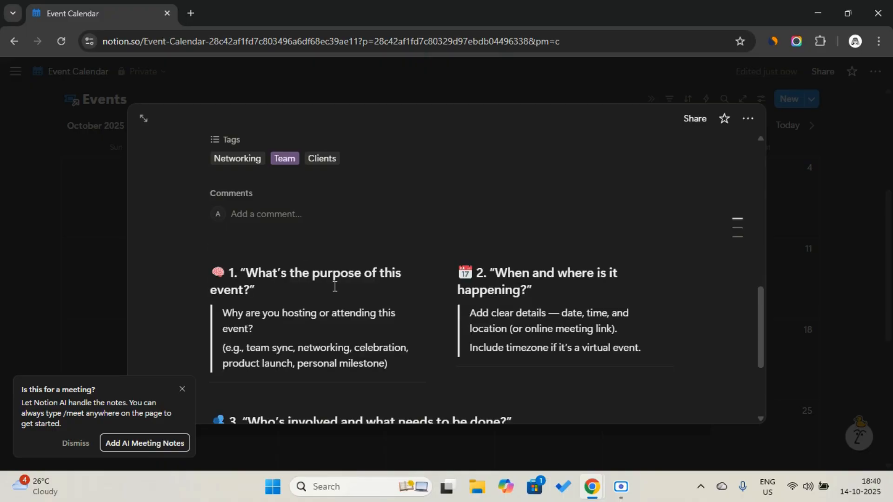
{"action": "scroll", "coordinate": [284, 252], "scroll_direction": "down", "scroll_amount": 3}
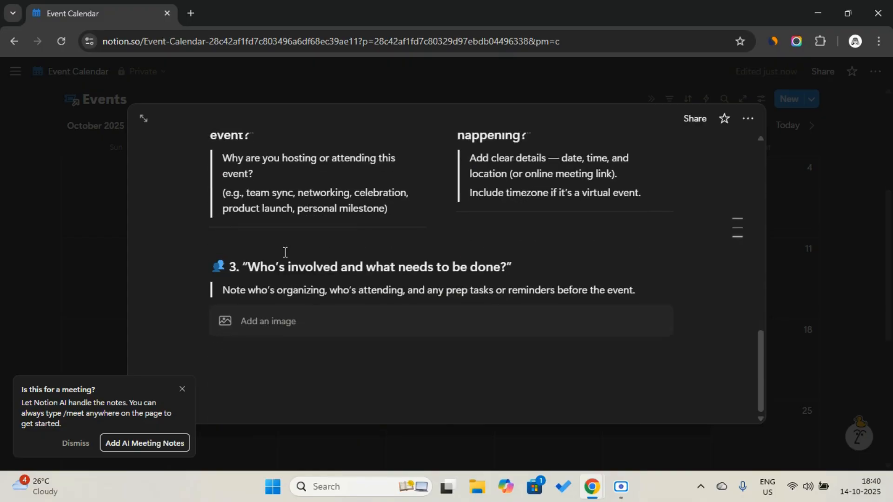
{"action": "left_click", "coordinate": [258, 344]}
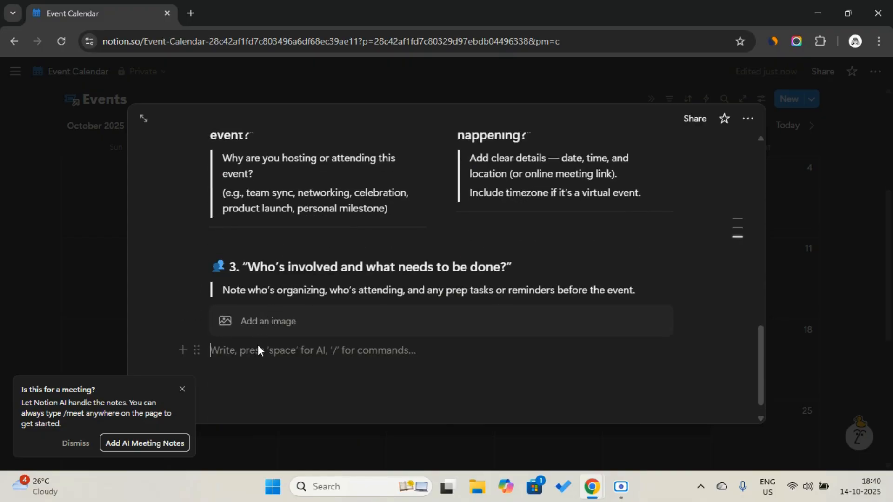
{"action": "left_click", "coordinate": [160, 443]}
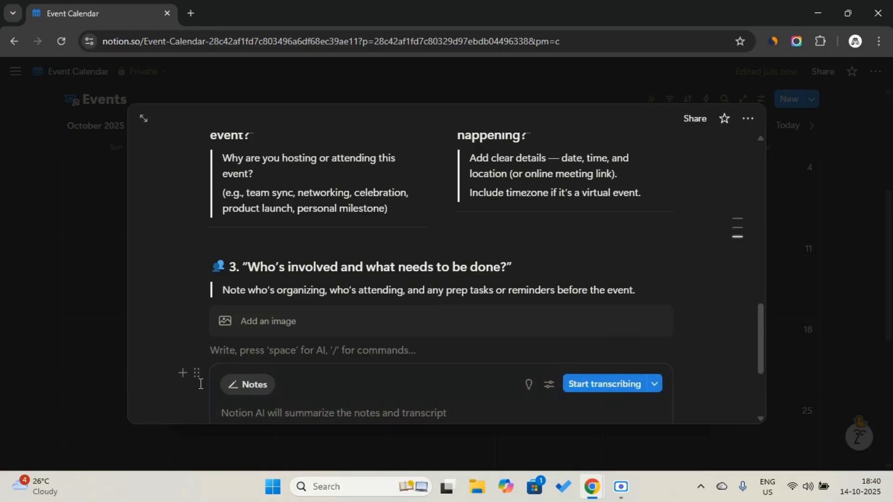
{"action": "scroll", "coordinate": [325, 272], "scroll_direction": "up", "scroll_amount": 5}
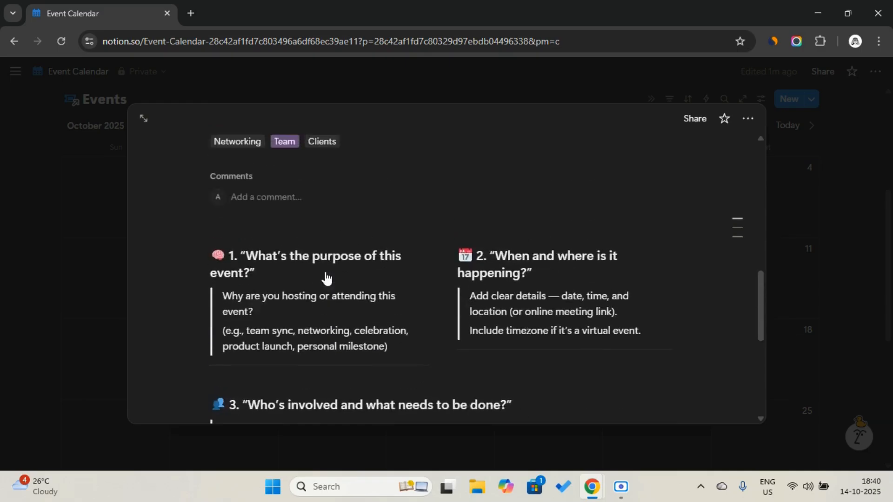
{"action": "scroll", "coordinate": [325, 277], "scroll_direction": "up", "scroll_amount": 5}
{"action": "scroll", "coordinate": [456, 243], "scroll_direction": "up", "scroll_amount": 3}
{"action": "left_click", "coordinate": [811, 251]}
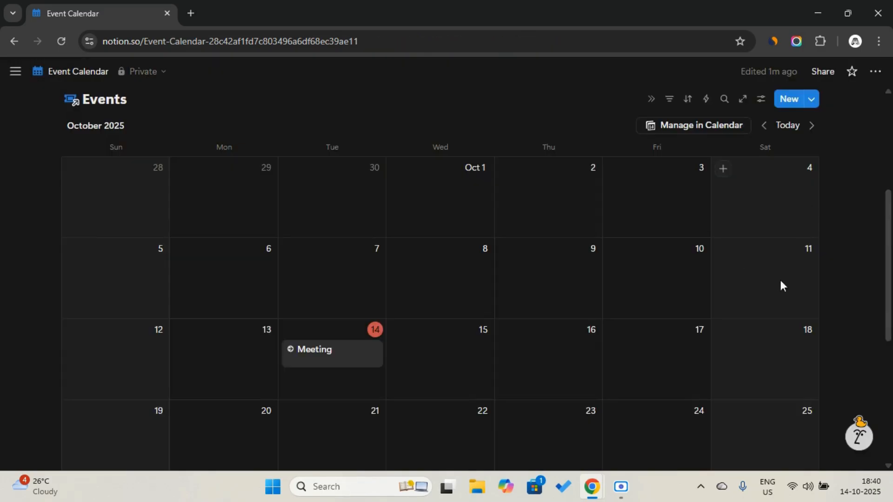
- Hide the Events database title above the calendar in the Basic View section
{"action": "scroll", "coordinate": [311, 325], "scroll_direction": "down", "scroll_amount": 2}
{"action": "scroll", "coordinate": [319, 288], "scroll_direction": "up", "scroll_amount": 5}
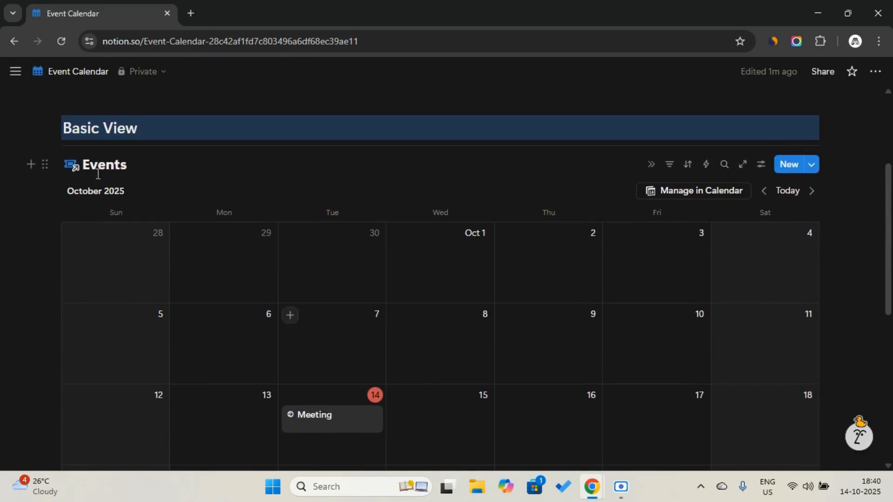
{"action": "left_click", "coordinate": [153, 166]}
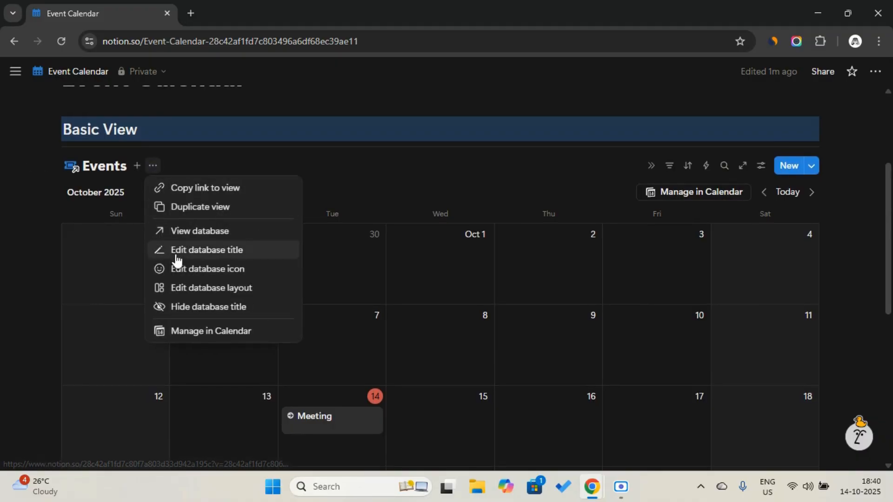
{"action": "left_click", "coordinate": [177, 307]}
- Show the Category, Status and Place properties on the cards of the Calendar View
{"action": "left_click", "coordinate": [99, 164]}
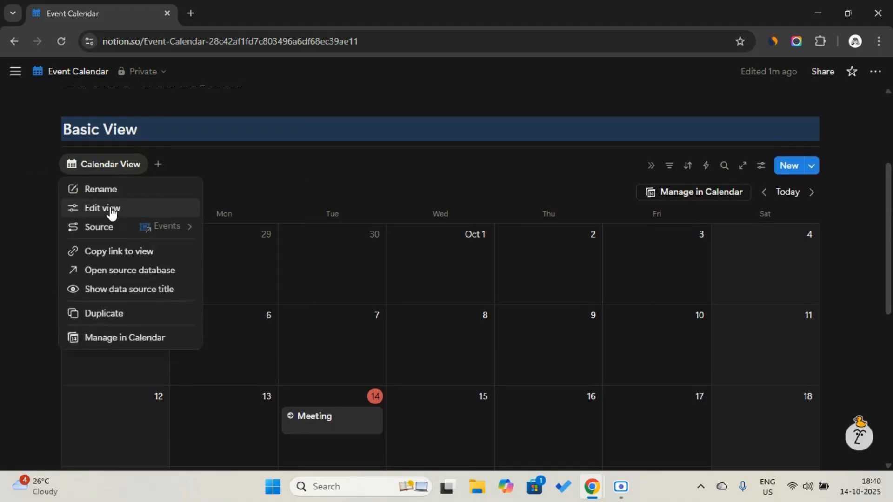
{"action": "left_click", "coordinate": [110, 210]}
{"action": "left_click", "coordinate": [768, 213]}
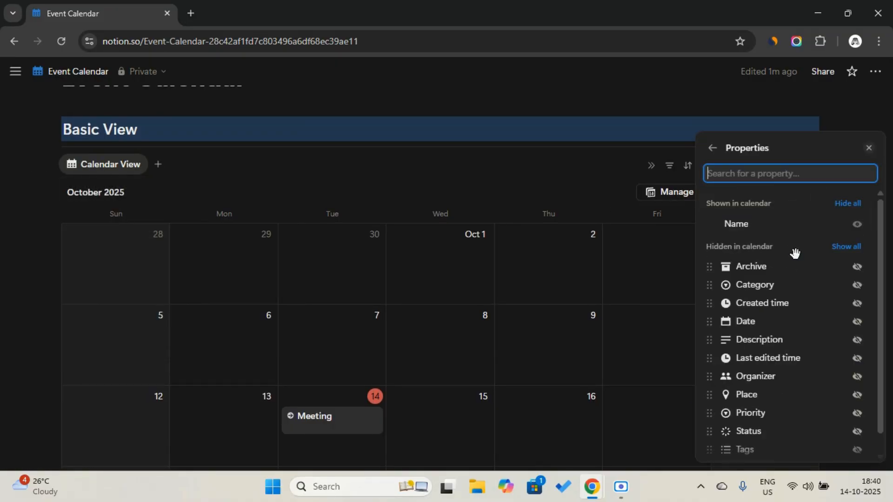
{"action": "scroll", "coordinate": [821, 263], "scroll_direction": "down", "scroll_amount": 1}
{"action": "left_click", "coordinate": [858, 263]}
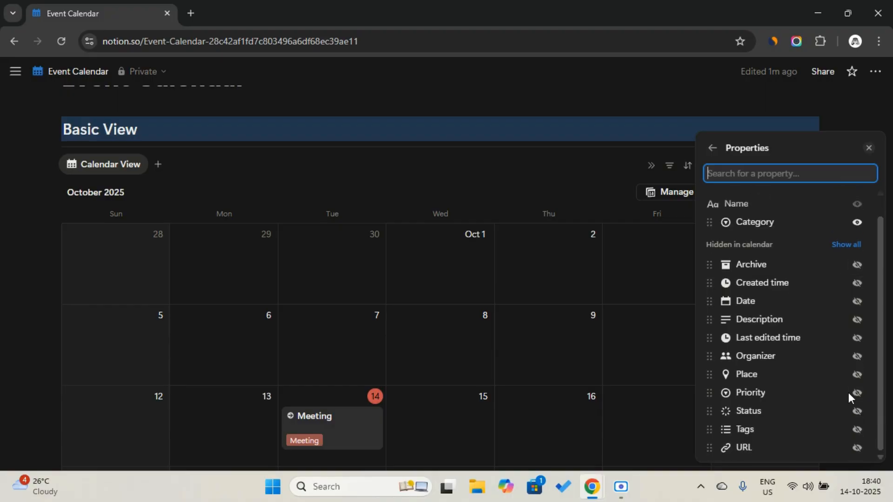
{"action": "left_click", "coordinate": [858, 412]}
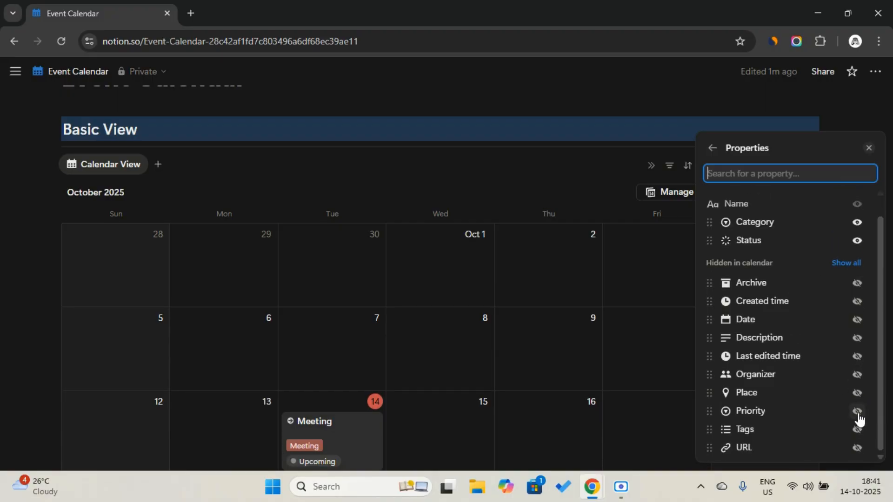
{"action": "left_click", "coordinate": [856, 394]}
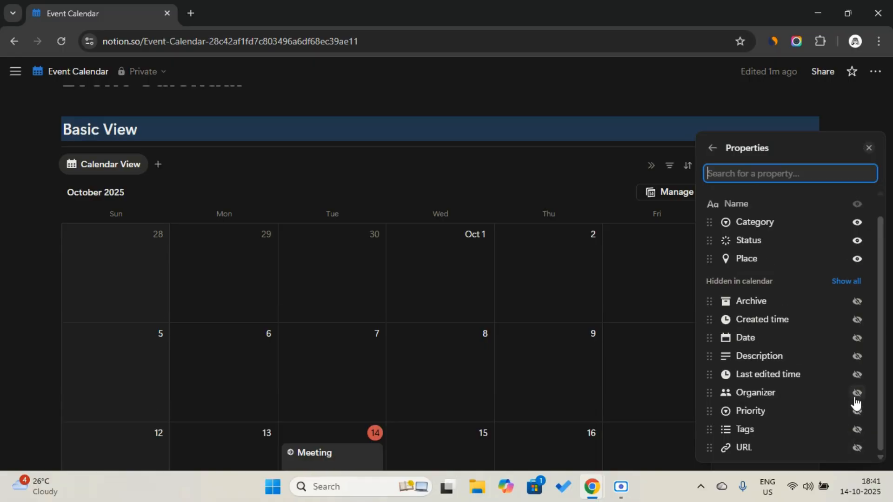
{"action": "left_click", "coordinate": [540, 224]}
- Set the Place of the October 14 Meeting event to London, England, United Kingdom and close its page
{"action": "scroll", "coordinate": [349, 376], "scroll_direction": "down", "scroll_amount": 2}
{"action": "left_click", "coordinate": [349, 375]}
{"action": "scroll", "coordinate": [284, 316], "scroll_direction": "down", "scroll_amount": 5}
{"action": "left_click", "coordinate": [272, 303]}
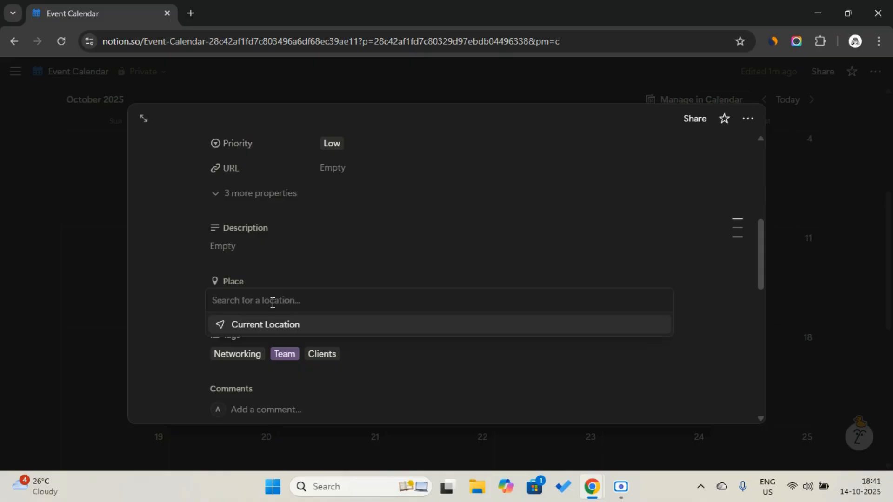
{"action": "type", "text": "Landon"}
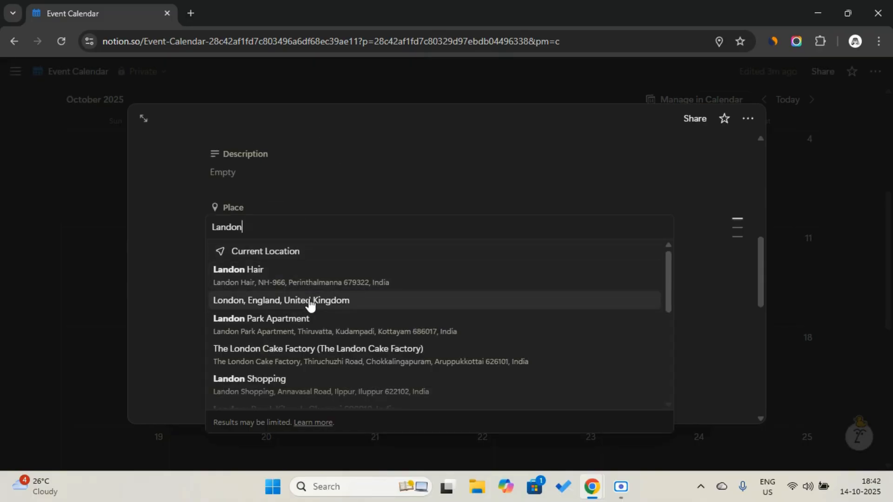
{"action": "left_click", "coordinate": [310, 302]}
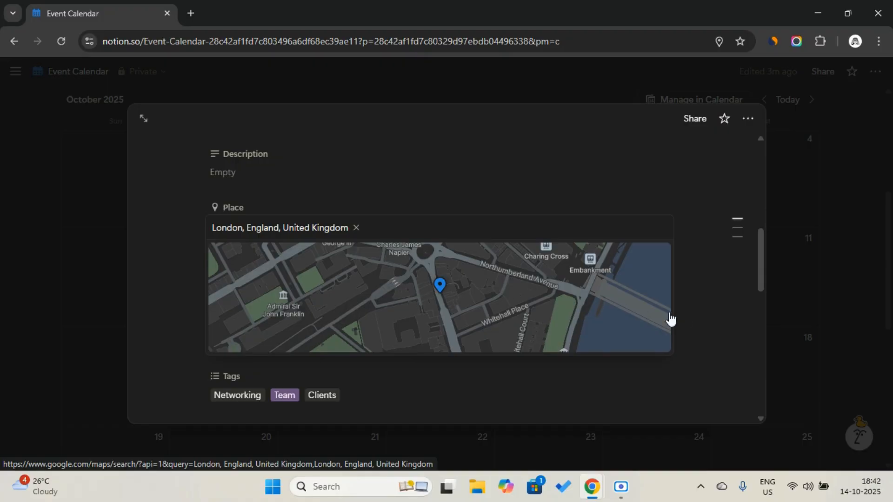
{"action": "left_click", "coordinate": [812, 309]}
{"action": "scroll", "coordinate": [812, 311], "scroll_direction": "down", "scroll_amount": 1}
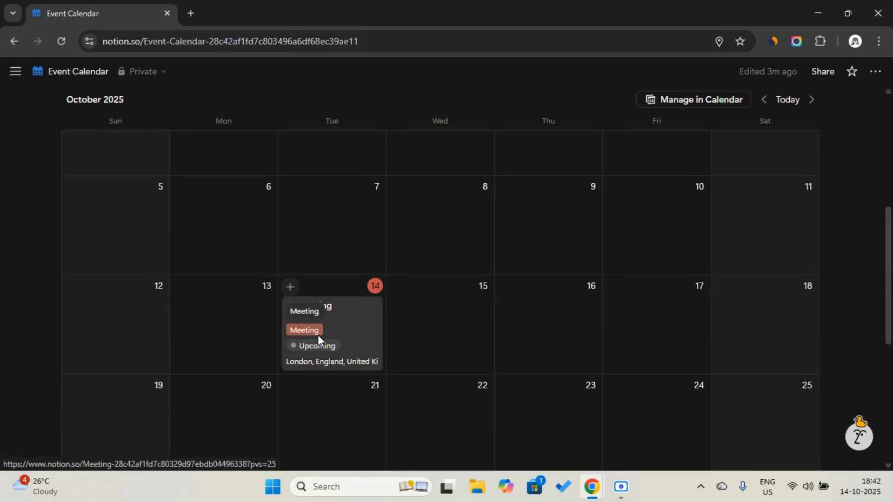
- Filter the Calendar View to events whose Archive is Unchecked and collapse the filter row
{"action": "scroll", "coordinate": [318, 335], "scroll_direction": "up", "scroll_amount": 3}
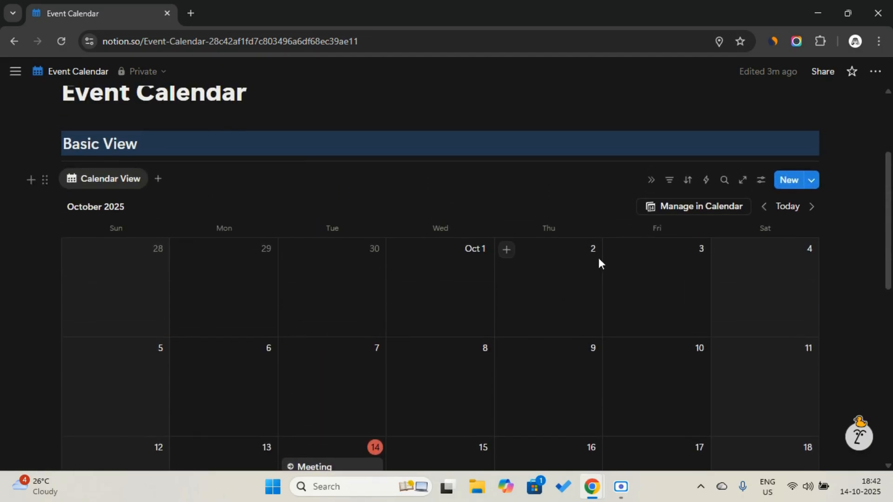
{"action": "left_click", "coordinate": [669, 181]}
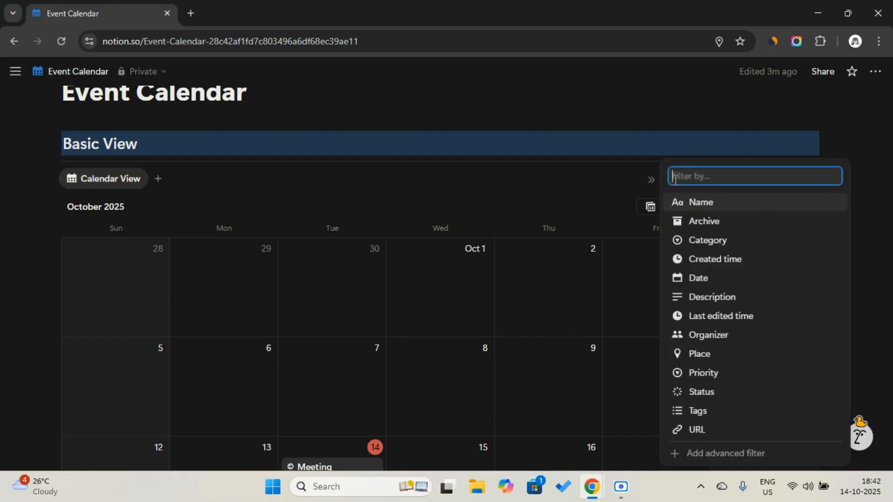
{"action": "left_click", "coordinate": [691, 223]}
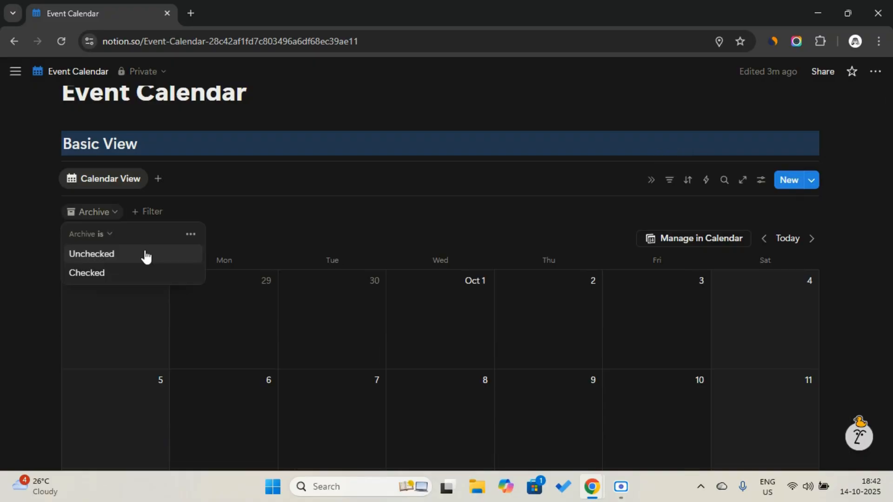
{"action": "left_click", "coordinate": [146, 255]}
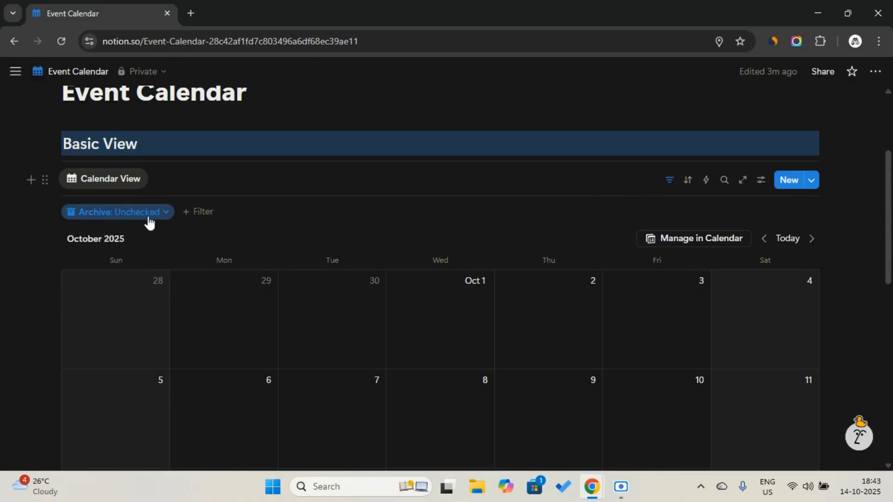
{"action": "left_click", "coordinate": [669, 181]}
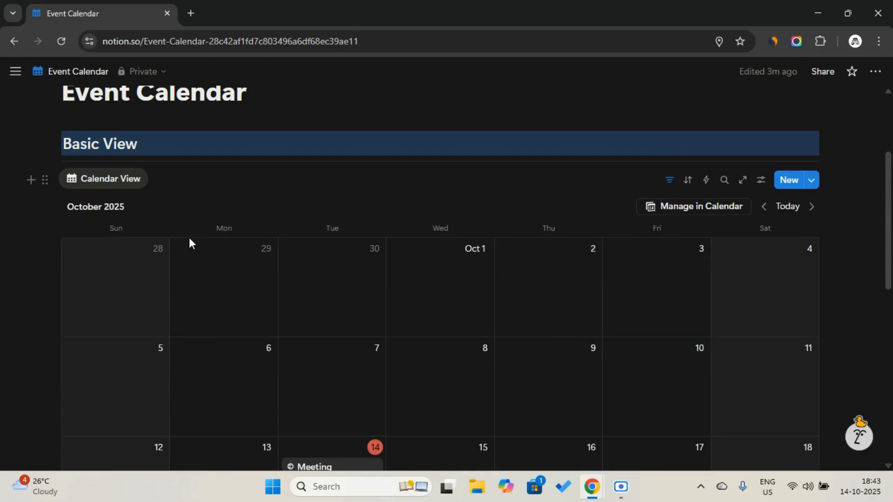
{"action": "scroll", "coordinate": [295, 263], "scroll_direction": "down", "scroll_amount": 6}
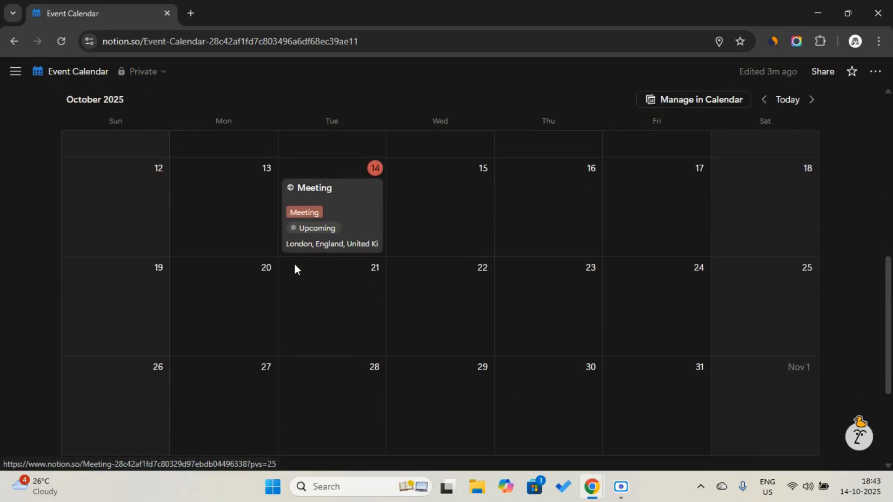
- Add a new table view beside the Calendar View, linked to the Events database
{"action": "scroll", "coordinate": [295, 264], "scroll_direction": "up", "scroll_amount": 6}
{"action": "left_click", "coordinate": [159, 231]}
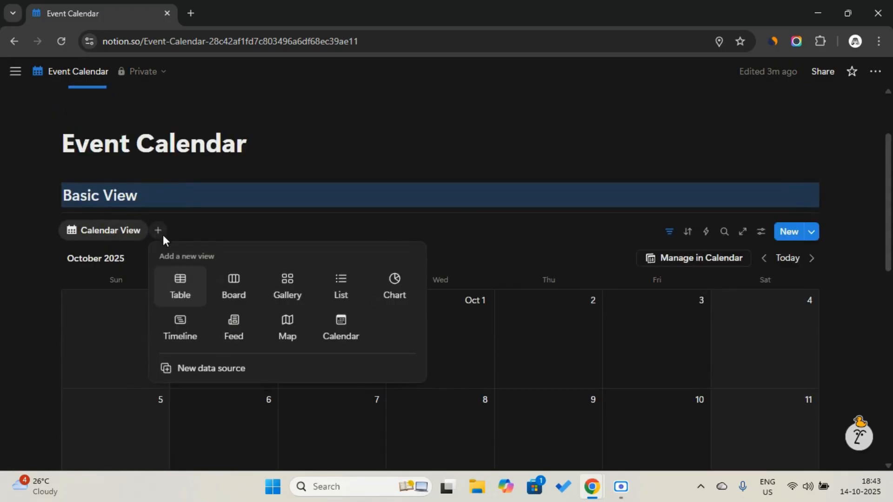
{"action": "left_click", "coordinate": [182, 290]}
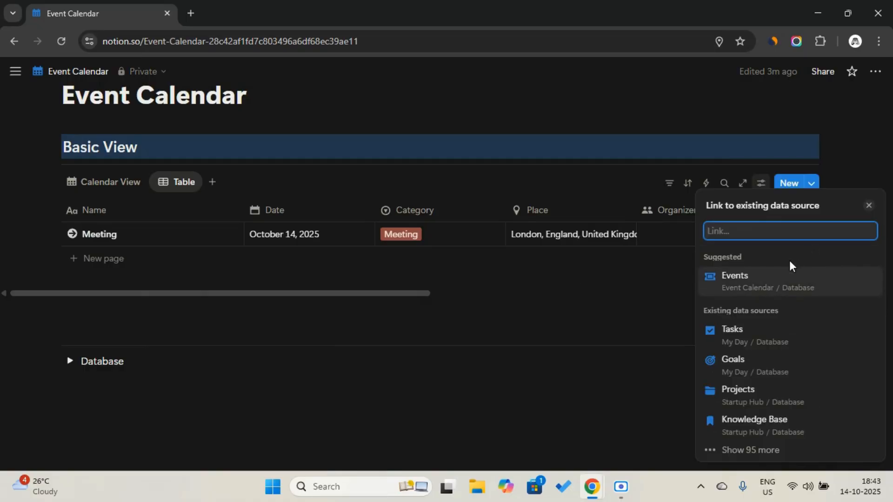
{"action": "left_click", "coordinate": [783, 286]}
{"action": "left_click", "coordinate": [759, 297]}
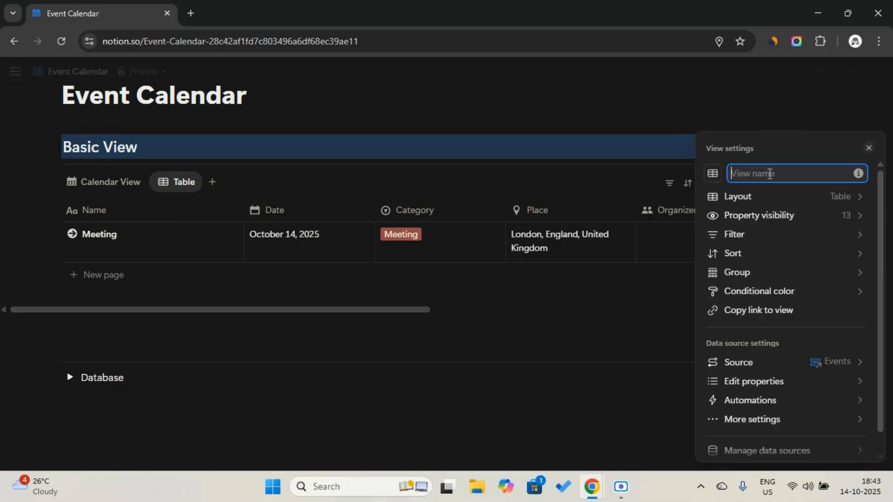
- Name the new table view Today's and give it the sun-behind-cloud icon
{"action": "key", "text": "Caps_Lock"}
{"action": "type", "text": "T"}
{"action": "key", "text": "Caps_Lock"}
{"action": "type", "text": "oday"}
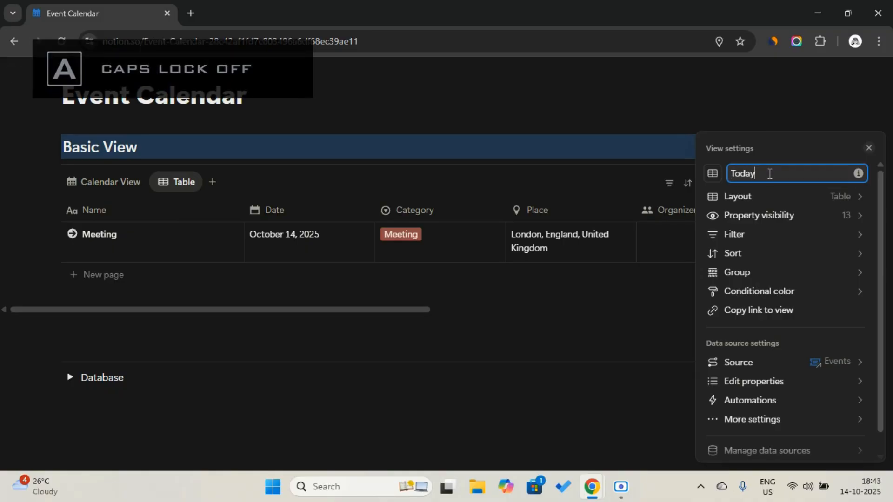
{"action": "type", "text": ";"}
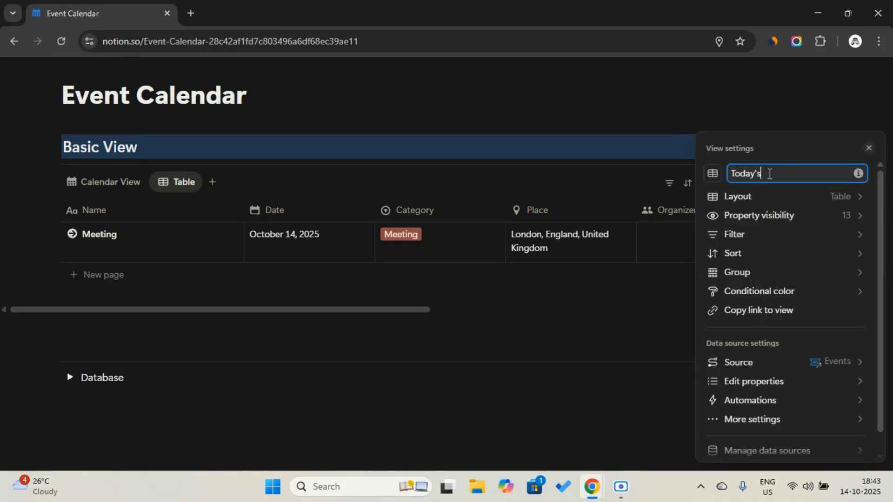
{"action": "left_click", "coordinate": [712, 178]}
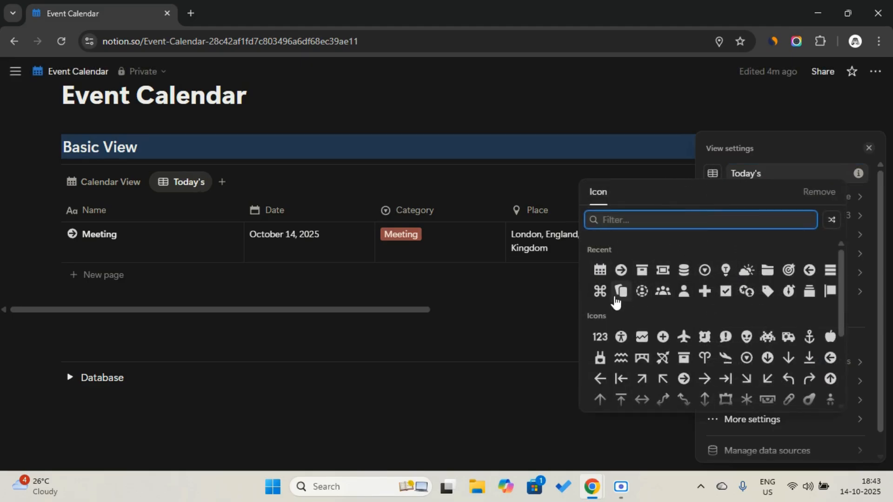
{"action": "left_click", "coordinate": [747, 272]}
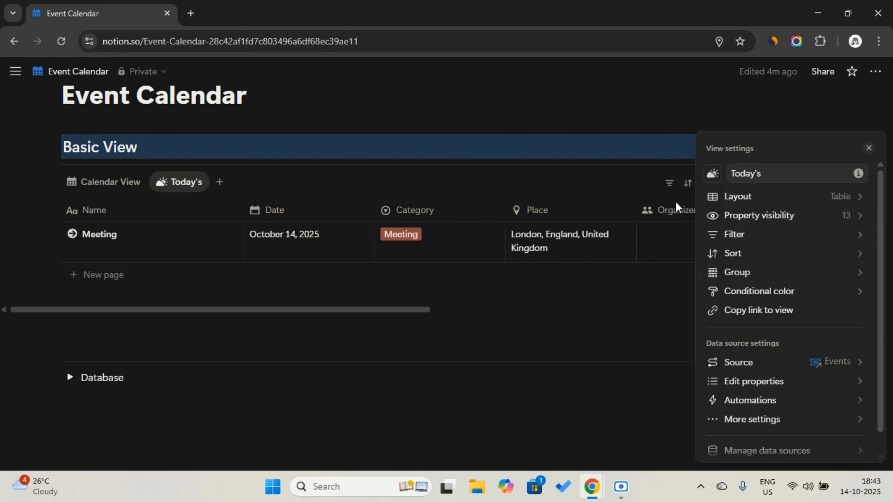
- Filter the Today's view to events whose Archive is Unchecked
{"action": "left_click", "coordinate": [688, 185]}
{"action": "left_click", "coordinate": [664, 186]}
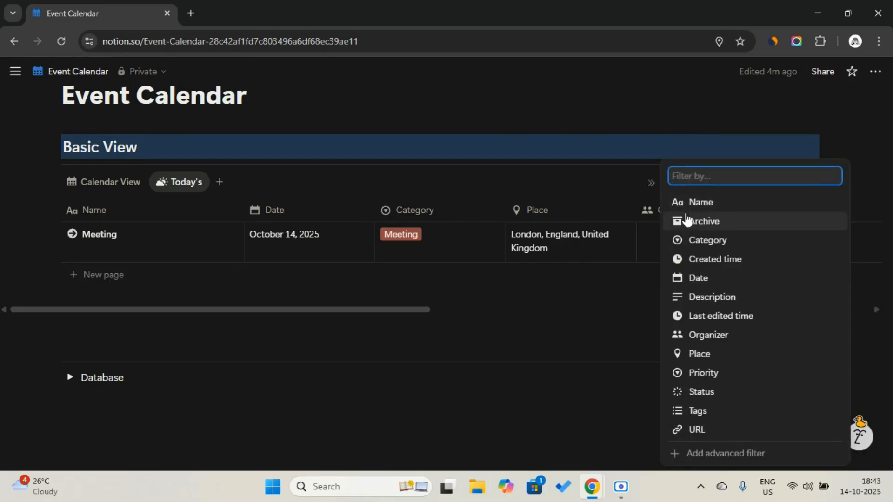
{"action": "left_click", "coordinate": [688, 219]}
{"action": "left_click", "coordinate": [182, 256]}
{"action": "left_click", "coordinate": [195, 206]}
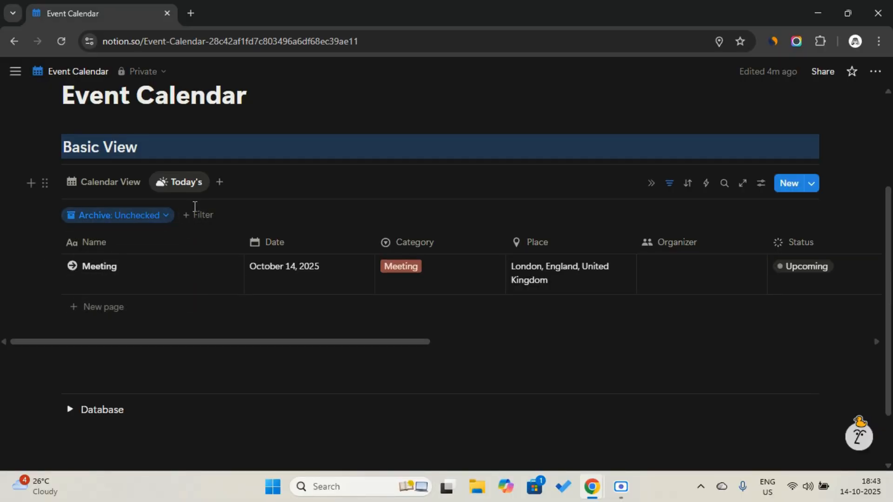
- Add a filter to the Today's view so the start Date is Today, then collapse the filter row
{"action": "left_click", "coordinate": [195, 215]}
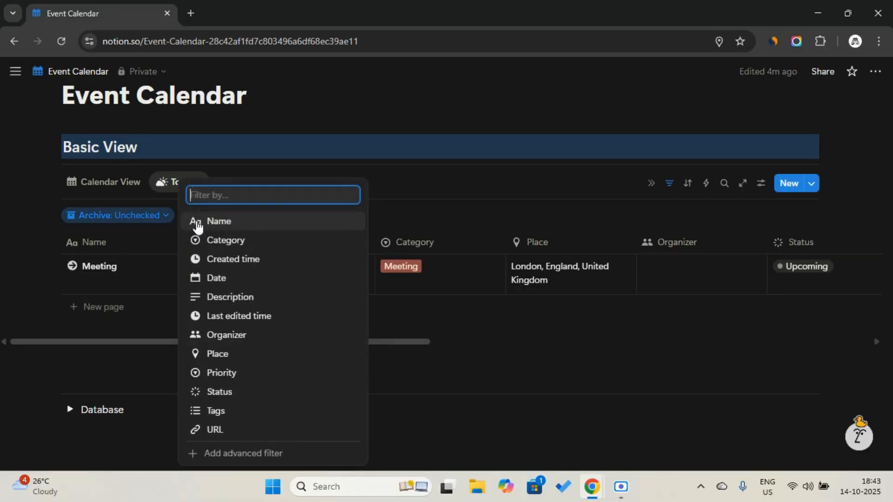
{"action": "left_click", "coordinate": [226, 280]}
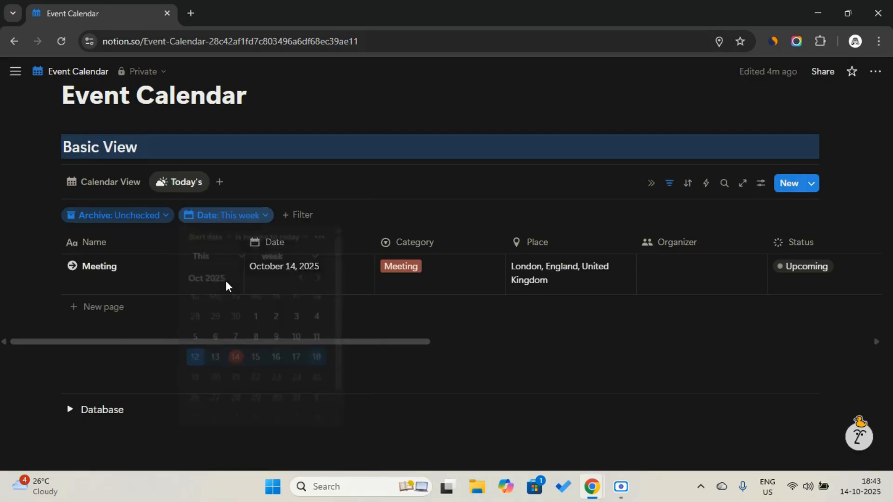
{"action": "left_click", "coordinate": [268, 237]}
{"action": "left_click", "coordinate": [272, 259]}
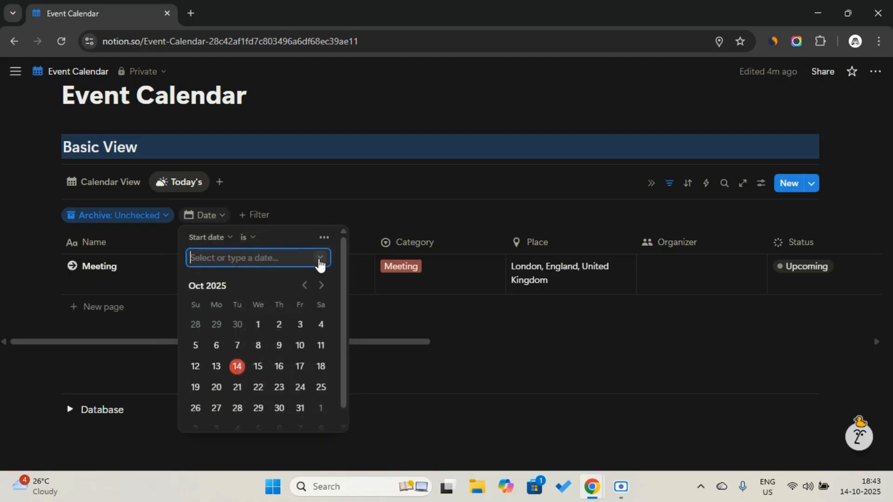
{"action": "left_click", "coordinate": [319, 260]}
{"action": "left_click", "coordinate": [306, 285]}
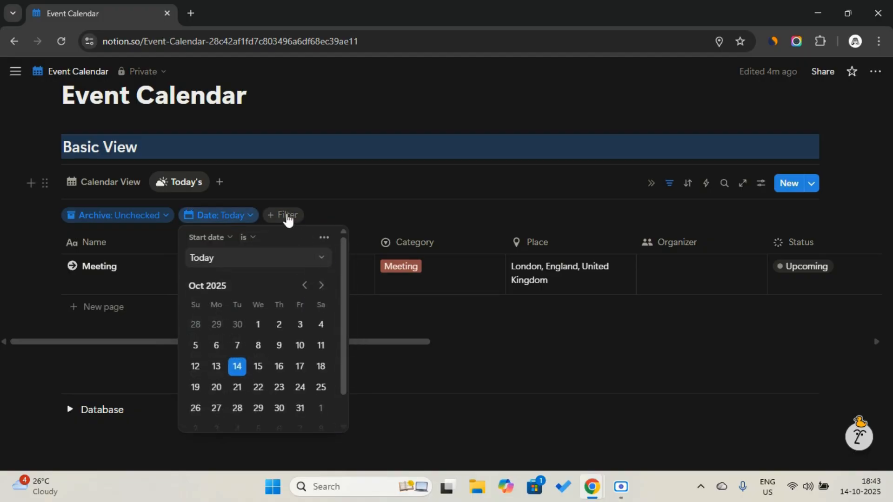
{"action": "left_click", "coordinate": [669, 184]}
- Duplicate the Today's view and name the copy Tomorrow
{"action": "left_click", "coordinate": [197, 184]}
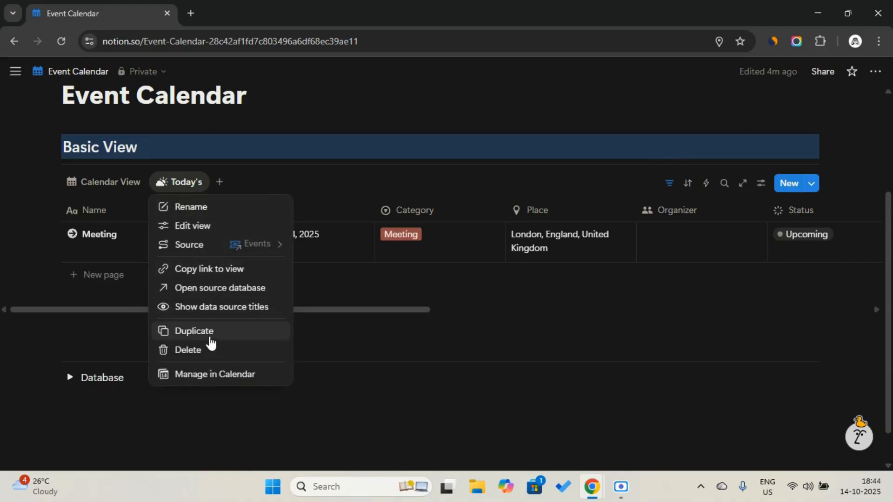
{"action": "left_click", "coordinate": [211, 338]}
{"action": "double_click", "coordinate": [757, 174]}
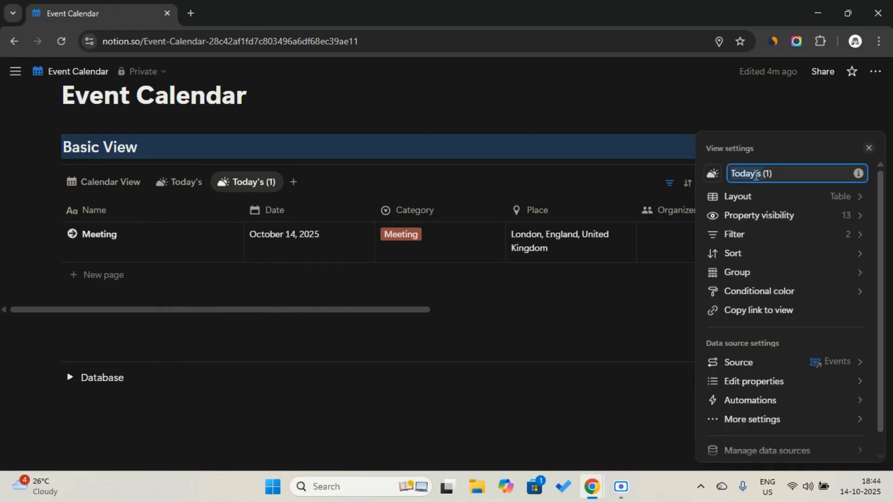
{"action": "key", "text": "Caps_Lock"}
{"action": "type", "text": "Y"}
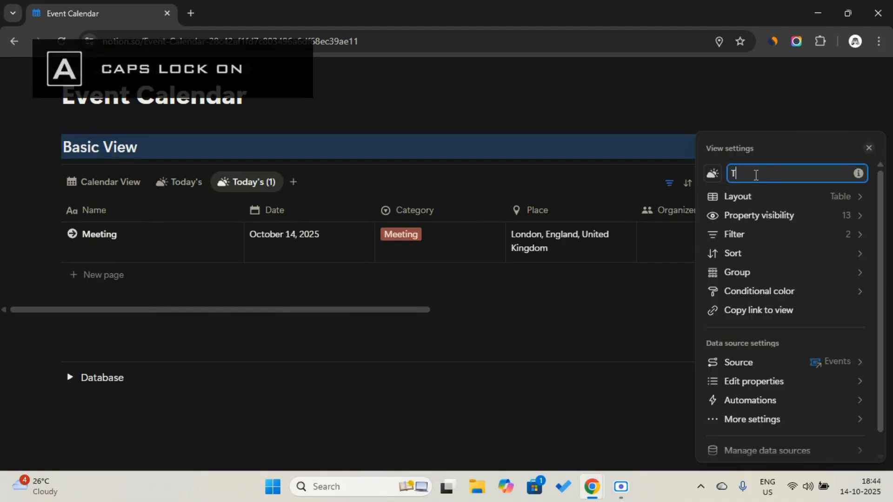
{"action": "key", "text": "Caps_Lock"}
{"action": "type", "text": "omorrow"}
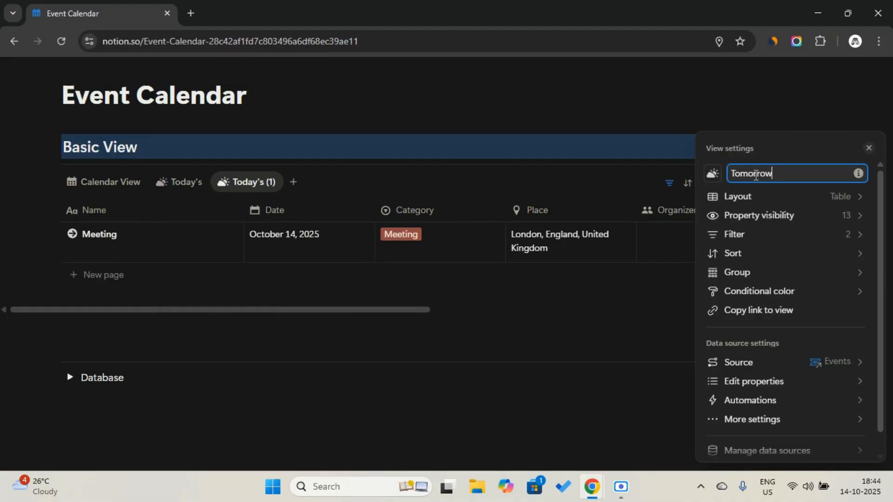
- Change the Tomorrow view's icon to the circled right arrow and close the view settings
{"action": "left_click", "coordinate": [713, 174]}
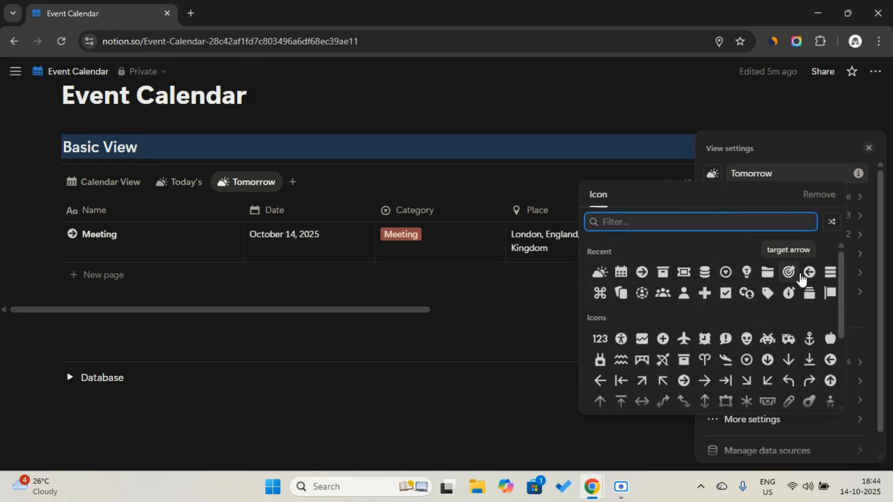
{"action": "left_click", "coordinate": [642, 272]}
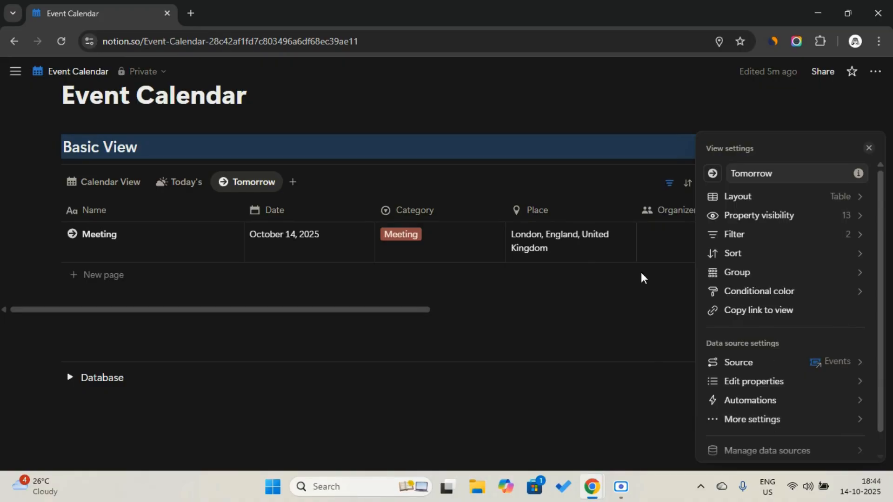
{"action": "left_click", "coordinate": [641, 199]}
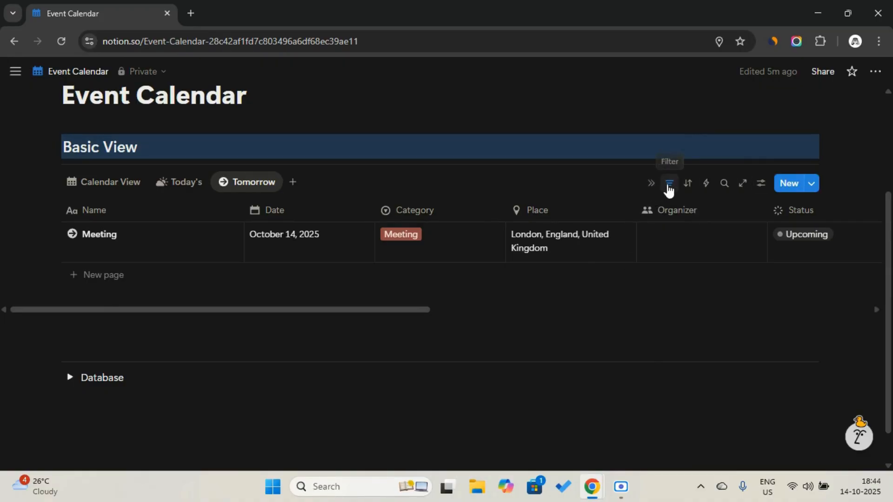
- Set the Tomorrow view's date filter to Tomorrow and collapse the filter row
{"action": "left_click", "coordinate": [669, 186]}
{"action": "left_click", "coordinate": [235, 218]}
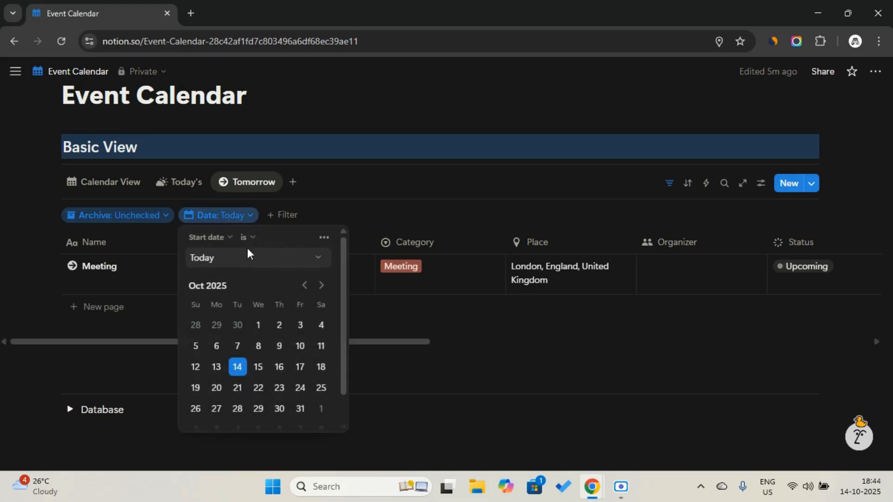
{"action": "left_click", "coordinate": [315, 258]}
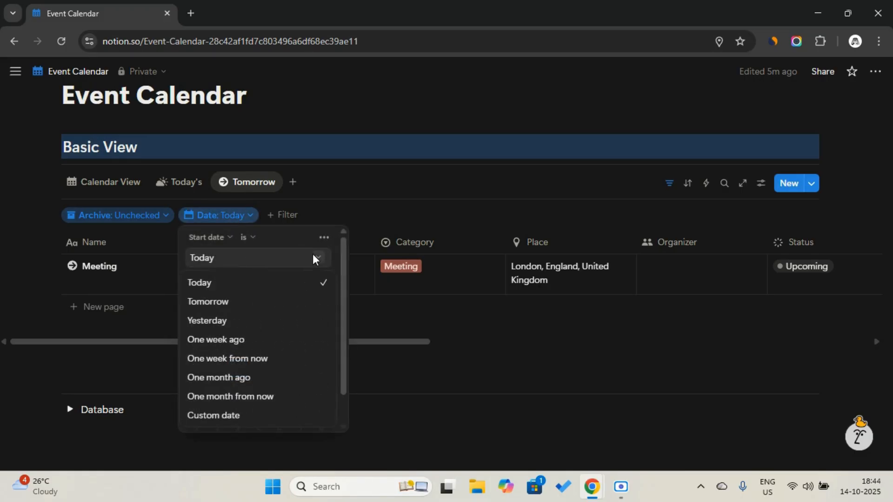
{"action": "left_click", "coordinate": [288, 305]}
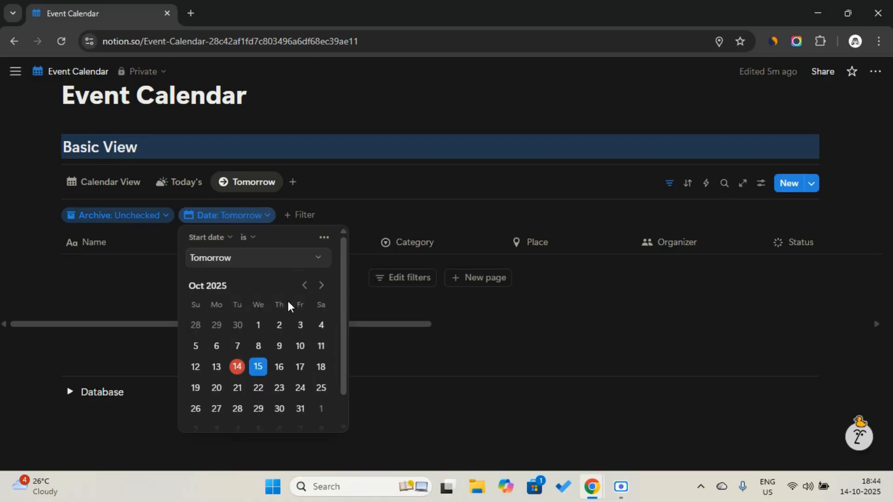
{"action": "left_click", "coordinate": [670, 184]}
- Change the Tomorrow view's layout to Gallery and set its card preview to None
{"action": "left_click", "coordinate": [252, 190]}
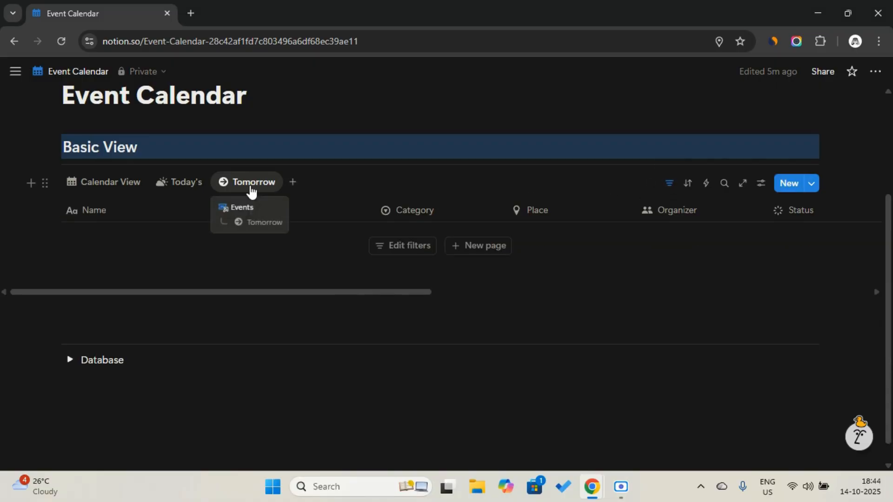
{"action": "left_click", "coordinate": [257, 225]}
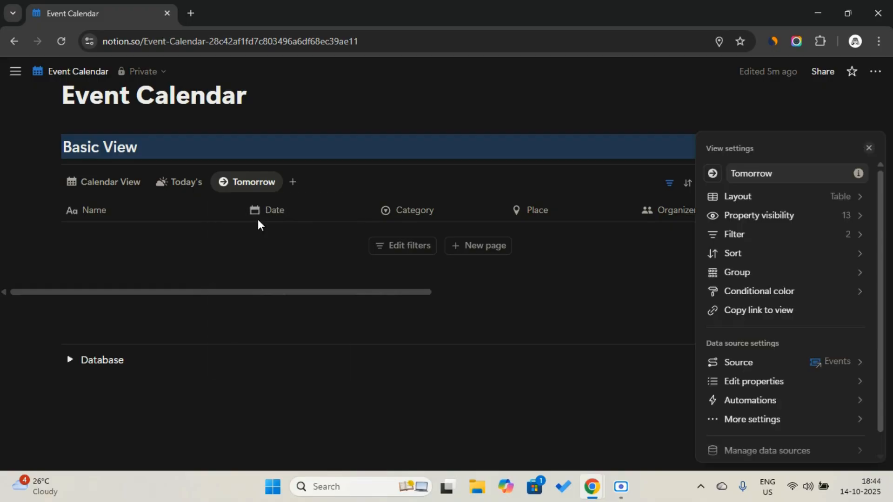
{"action": "left_click", "coordinate": [760, 195]}
{"action": "left_click", "coordinate": [846, 278]}
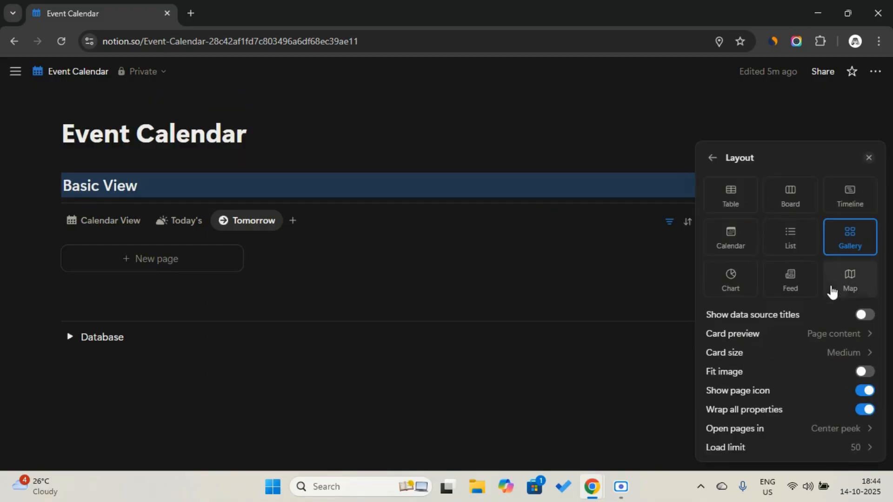
{"action": "left_click", "coordinate": [791, 335]}
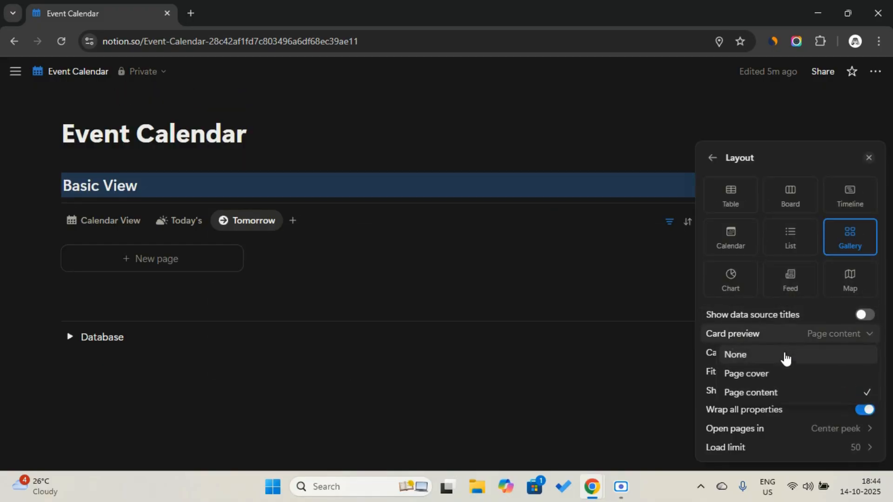
{"action": "left_click", "coordinate": [782, 360]}
- Show the Place, Priority, Status, URL and Archive properties on the Tomorrow gallery cards and close the view settings
{"action": "left_click", "coordinate": [711, 178]}
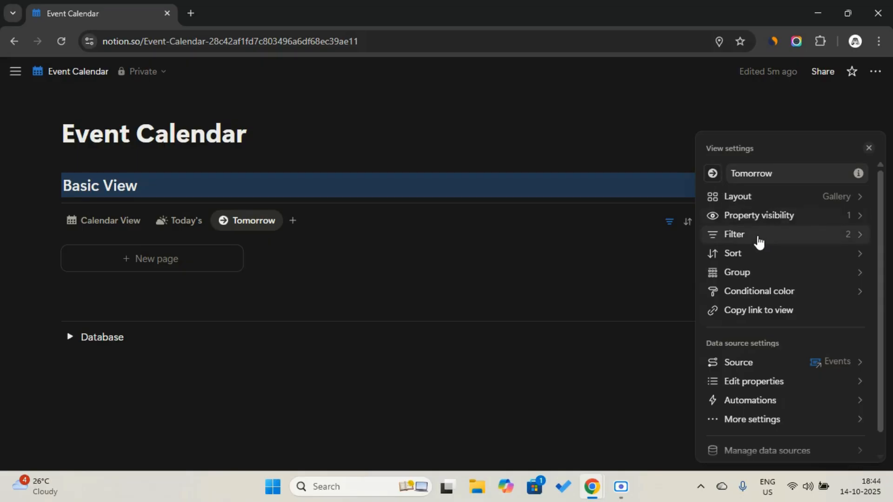
{"action": "left_click", "coordinate": [763, 217]}
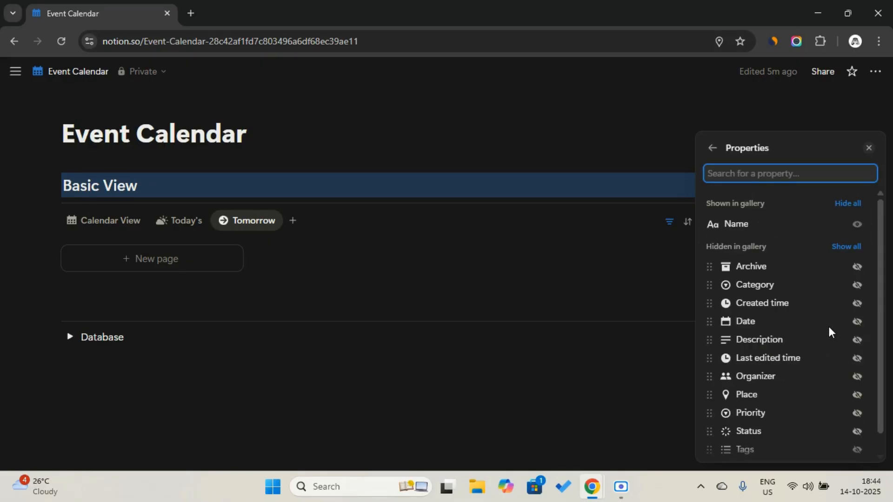
{"action": "scroll", "coordinate": [829, 354], "scroll_direction": "down", "scroll_amount": 1}
{"action": "left_click", "coordinate": [861, 377]}
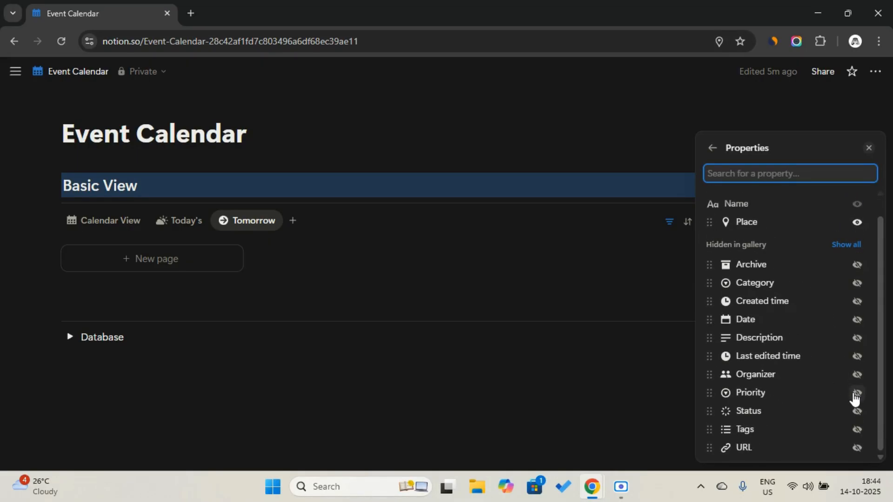
{"action": "left_click", "coordinate": [855, 394]}
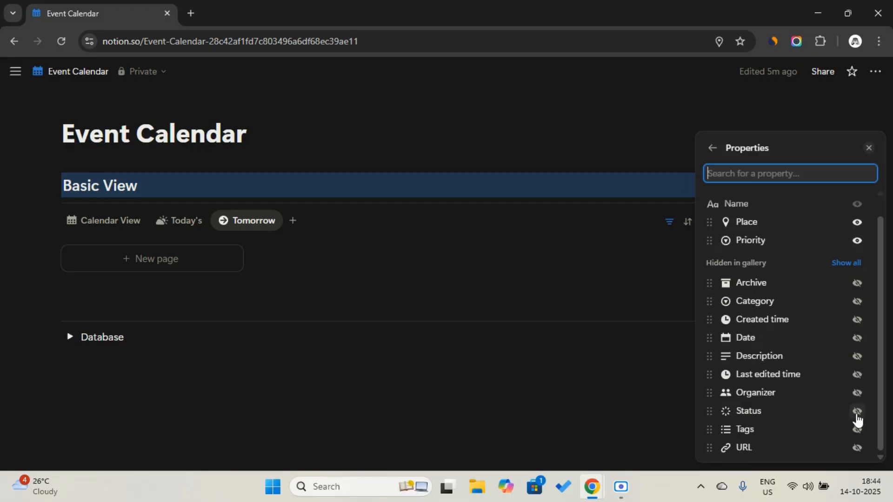
{"action": "left_click", "coordinate": [857, 413]}
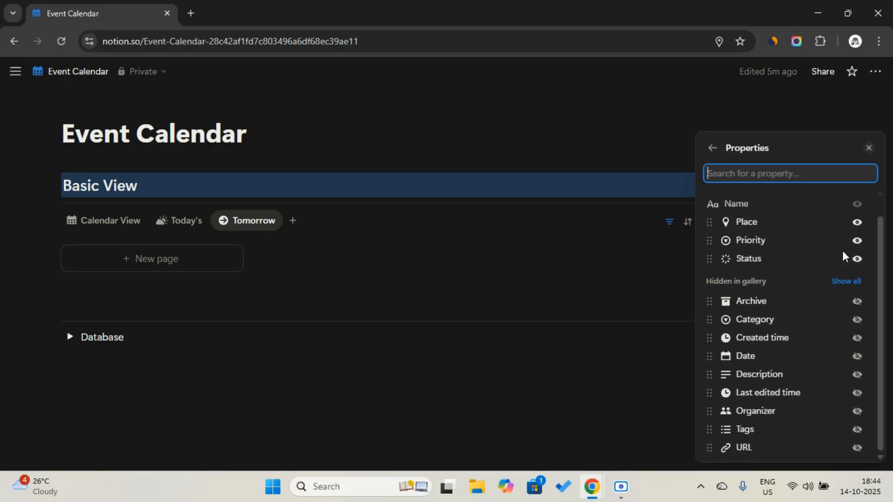
{"action": "left_click", "coordinate": [857, 448]}
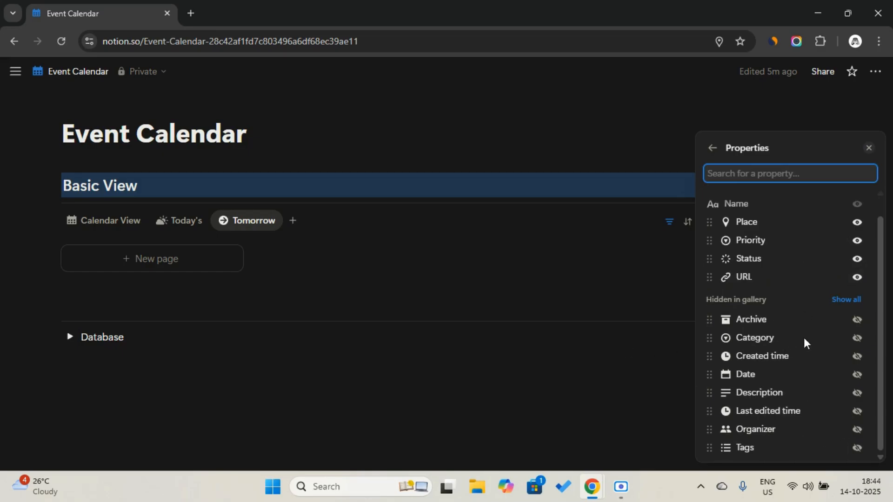
{"action": "left_click", "coordinate": [857, 320]}
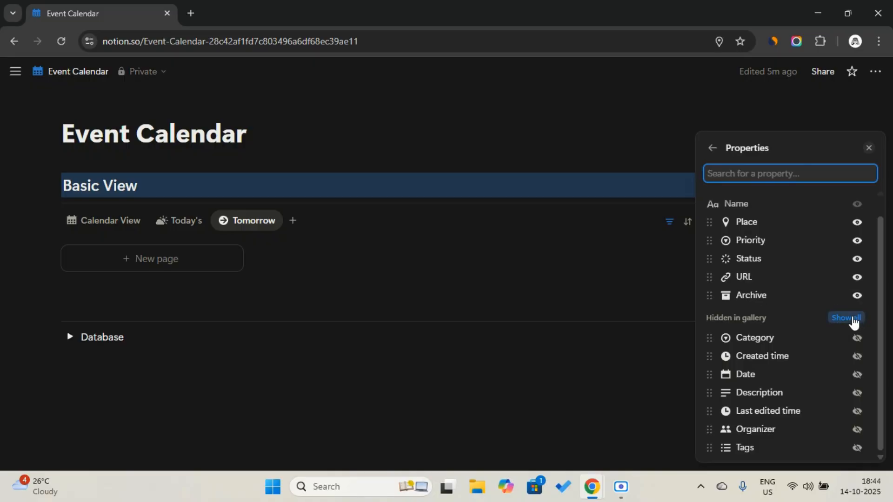
{"action": "left_click", "coordinate": [631, 352]}
- Duplicate the Tomorrow view, name the copy Next Week and close the view settings
{"action": "left_click", "coordinate": [260, 225]}
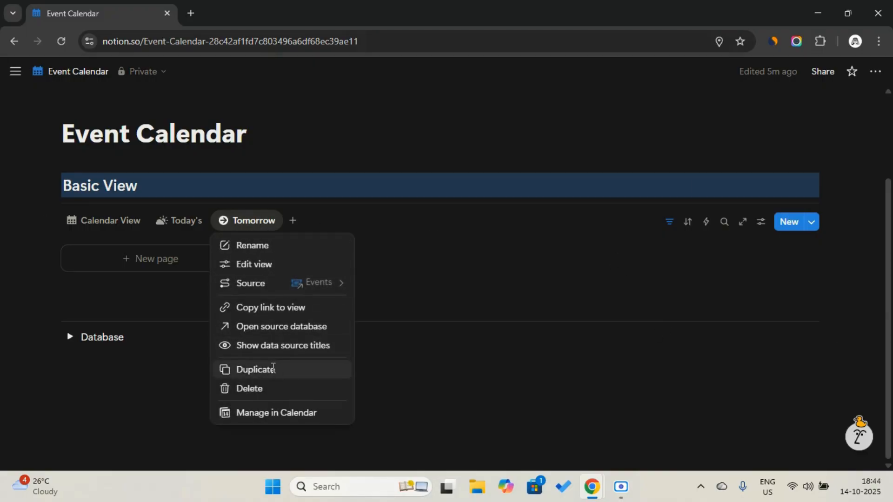
{"action": "left_click", "coordinate": [273, 369]}
{"action": "double_click", "coordinate": [740, 173]}
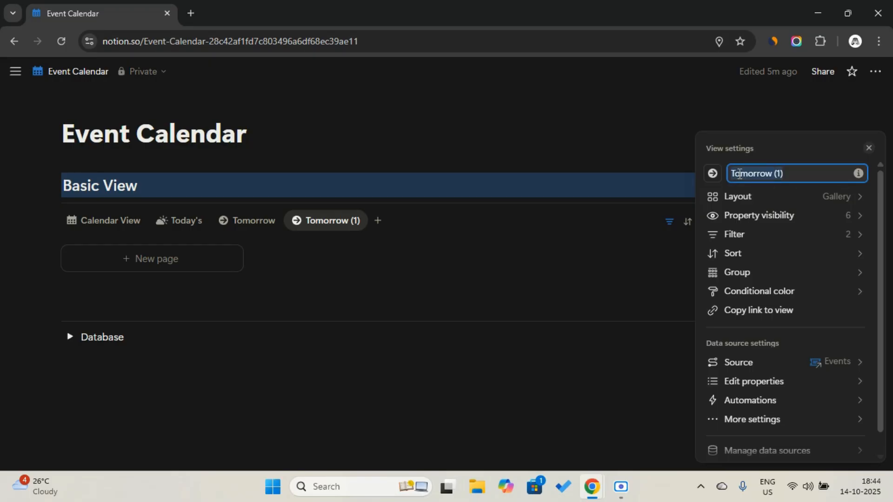
{"action": "key", "text": "Caps_Lock"}
{"action": "type", "text": "T"}
{"action": "key", "text": "Caps_Lock"}
{"action": "type", "text": "e"}
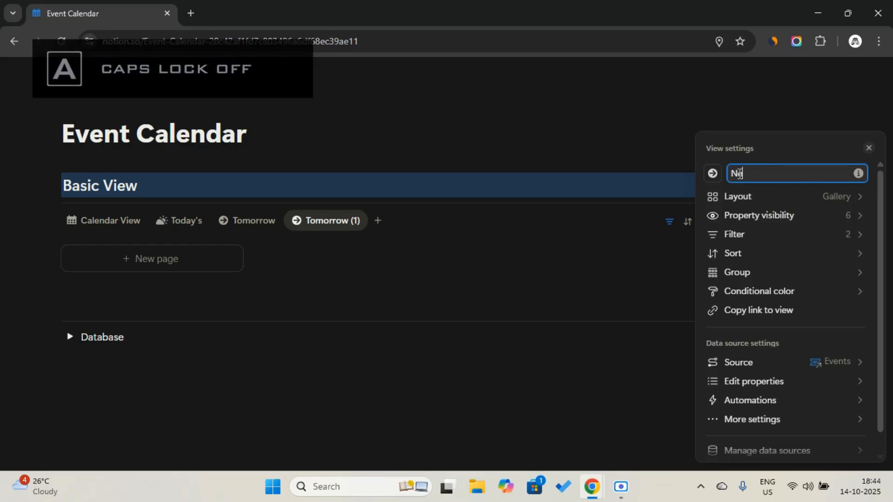
{"action": "type", "text": "xt"}
{"action": "key", "text": "Caps_Lock"}
{"action": "type", "text": "W"}
{"action": "key", "text": "Caps_Lock"}
{"action": "type", "text": "eek"}
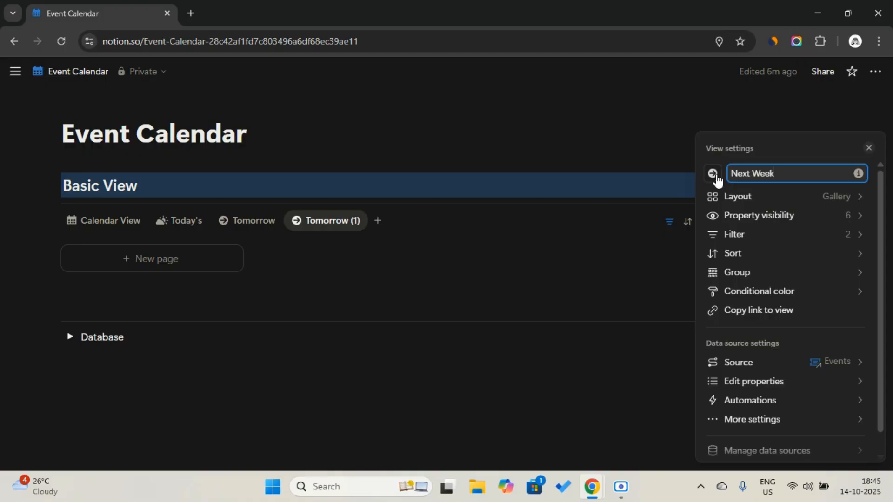
{"action": "left_click", "coordinate": [654, 199]}
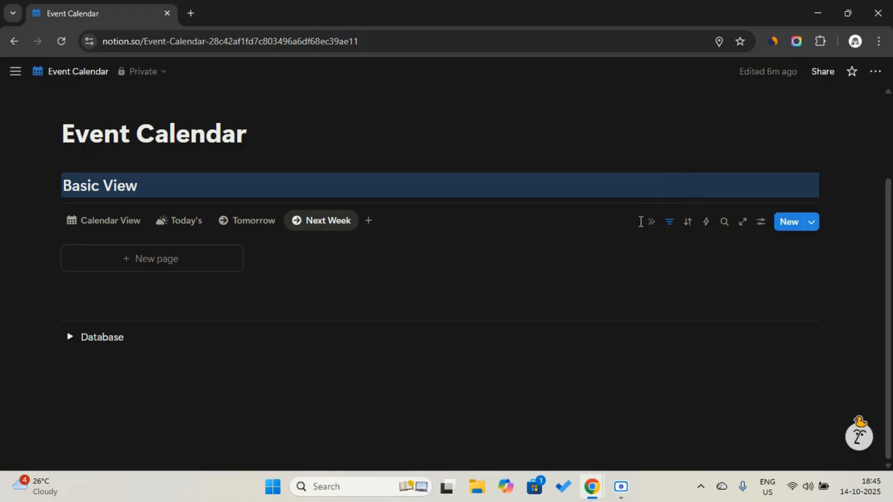
- Make the Next Week view's date filter relative to today with Next 1 week, then collapse the filter row
{"action": "left_click", "coordinate": [668, 223]}
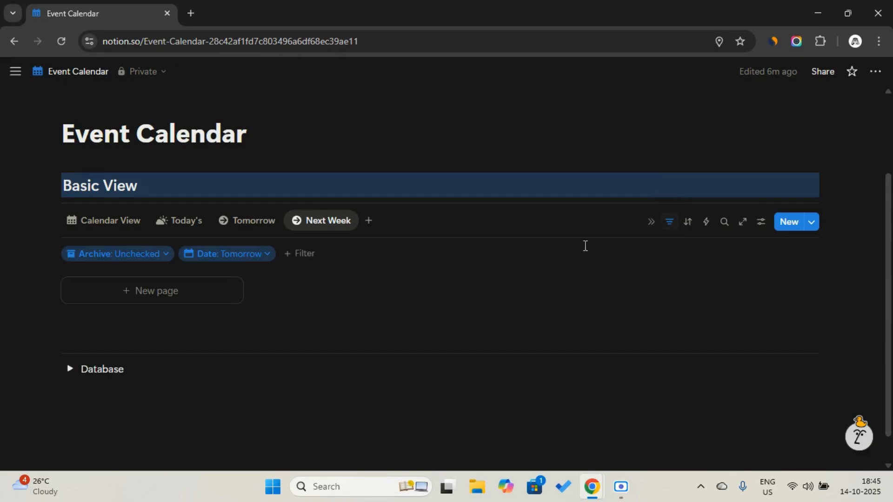
{"action": "left_click", "coordinate": [230, 257]}
{"action": "left_click", "coordinate": [248, 271]}
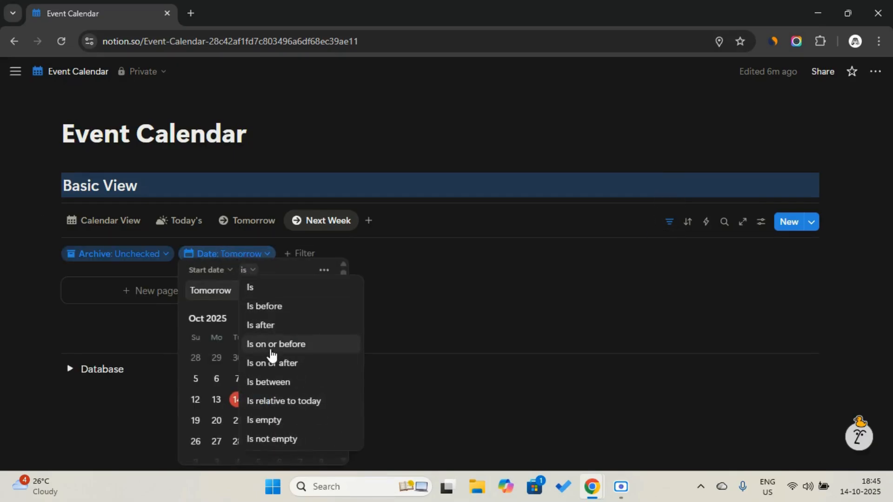
{"action": "left_click", "coordinate": [276, 399]}
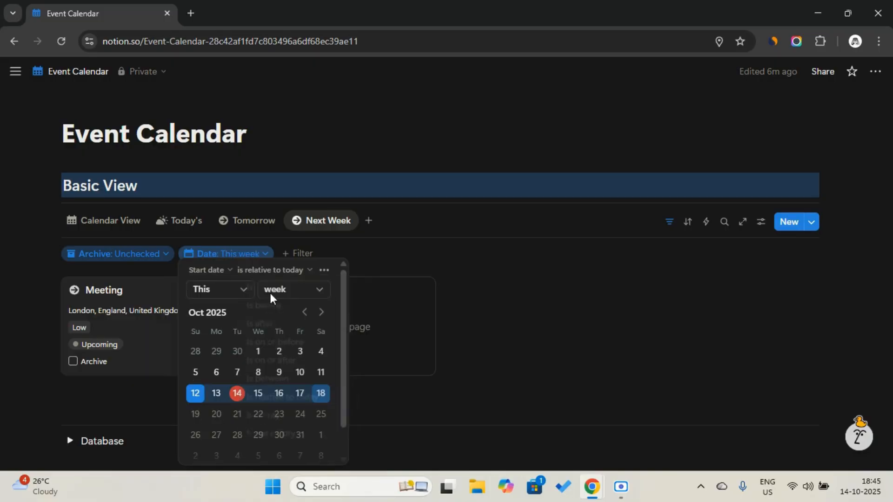
{"action": "left_click", "coordinate": [221, 290]}
{"action": "left_click", "coordinate": [228, 333]}
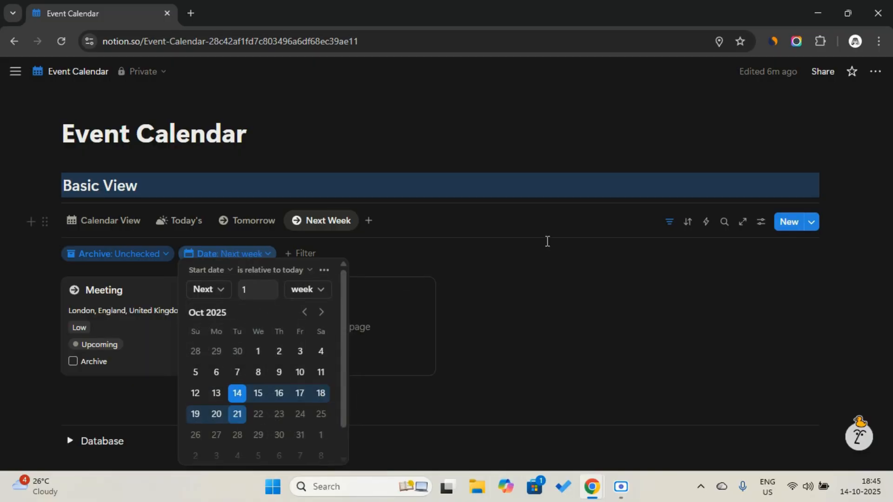
{"action": "left_click", "coordinate": [671, 229]}
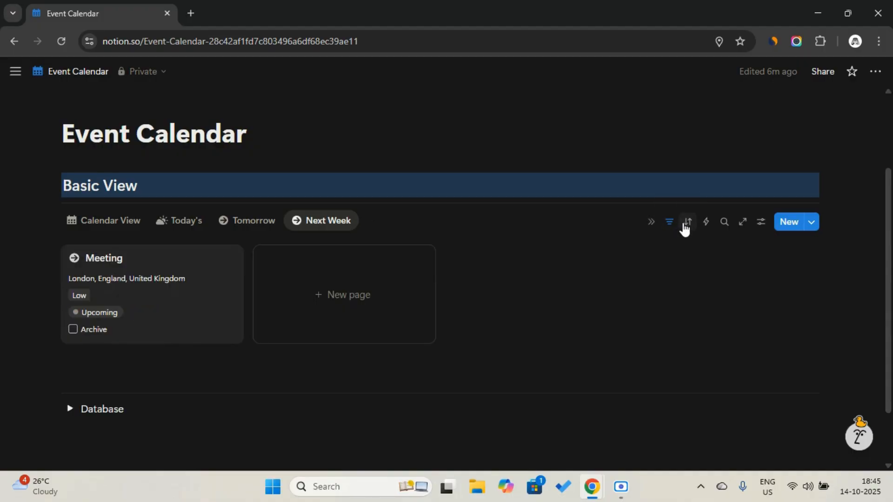
- Sort the Next Week view by Created time in descending order and collapse the filter row
{"action": "left_click", "coordinate": [686, 223]}
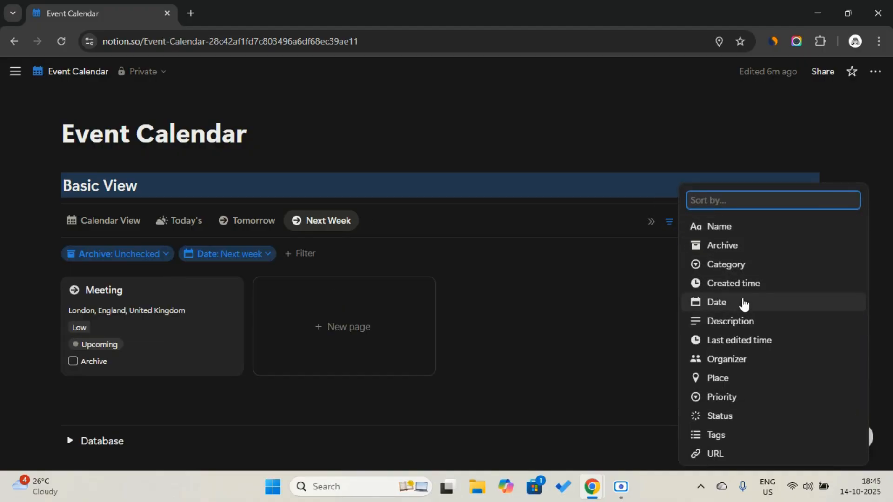
{"action": "left_click", "coordinate": [747, 293]}
{"action": "left_click", "coordinate": [214, 280]}
{"action": "left_click", "coordinate": [221, 321]}
{"action": "left_click", "coordinate": [671, 223]}
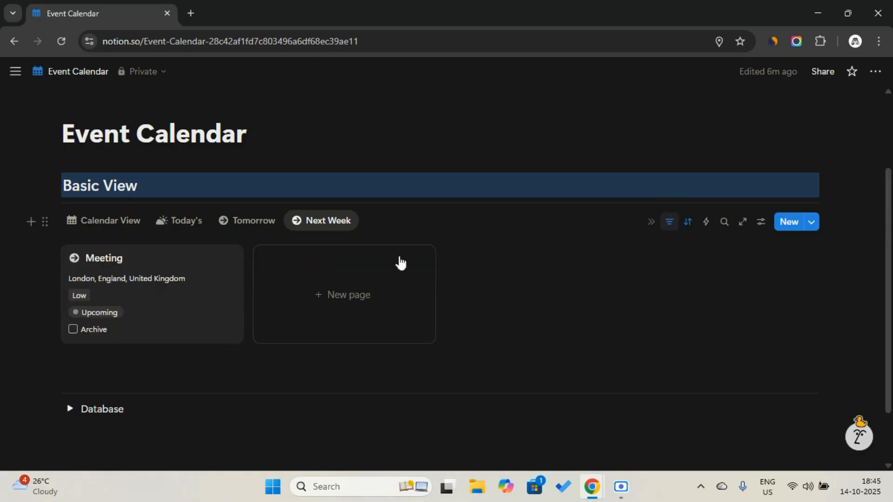
- Sort the Tomorrow view by Created time in descending order and collapse the filter row
{"action": "left_click", "coordinate": [253, 222]}
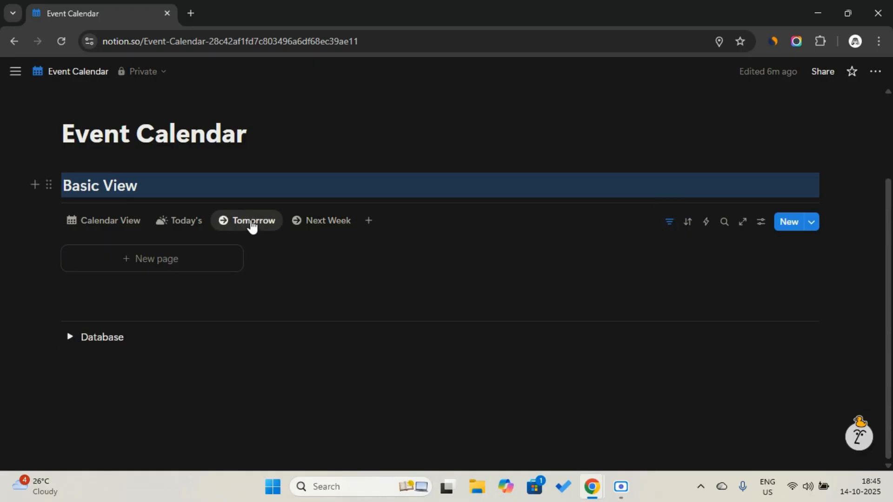
{"action": "left_click", "coordinate": [690, 223]}
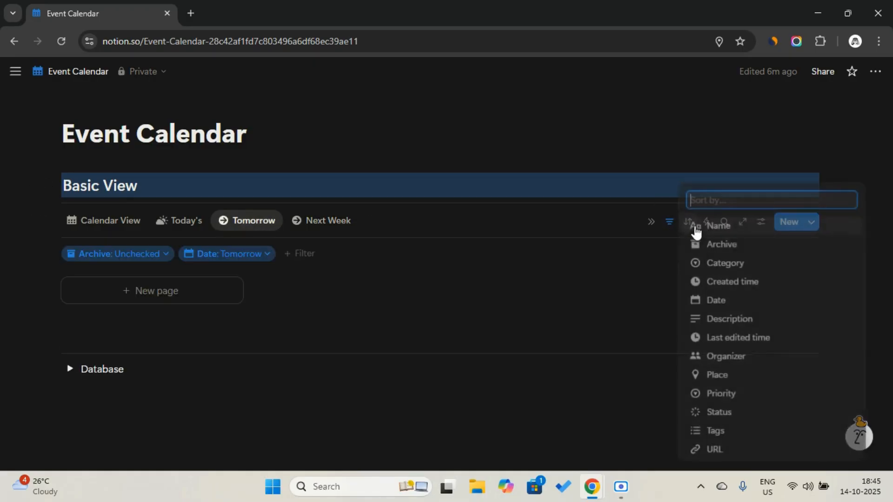
{"action": "left_click", "coordinate": [742, 291]}
{"action": "left_click", "coordinate": [241, 282]}
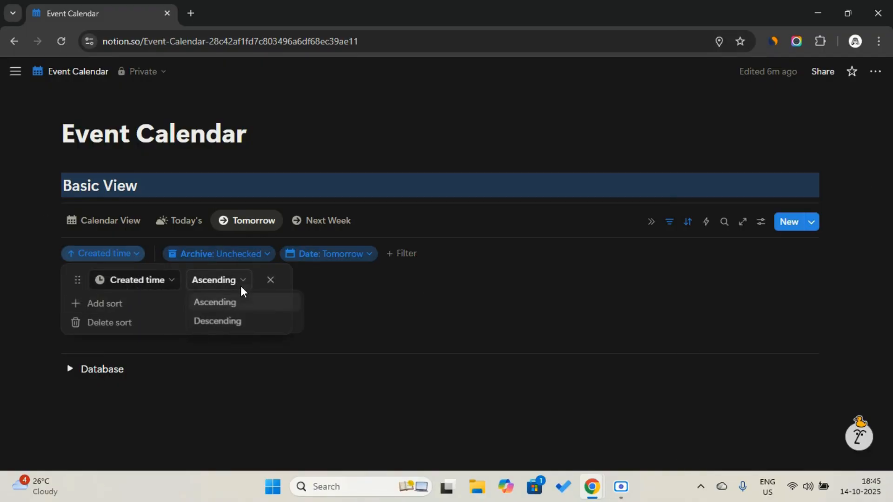
{"action": "left_click", "coordinate": [239, 323]}
{"action": "left_click", "coordinate": [670, 223]}
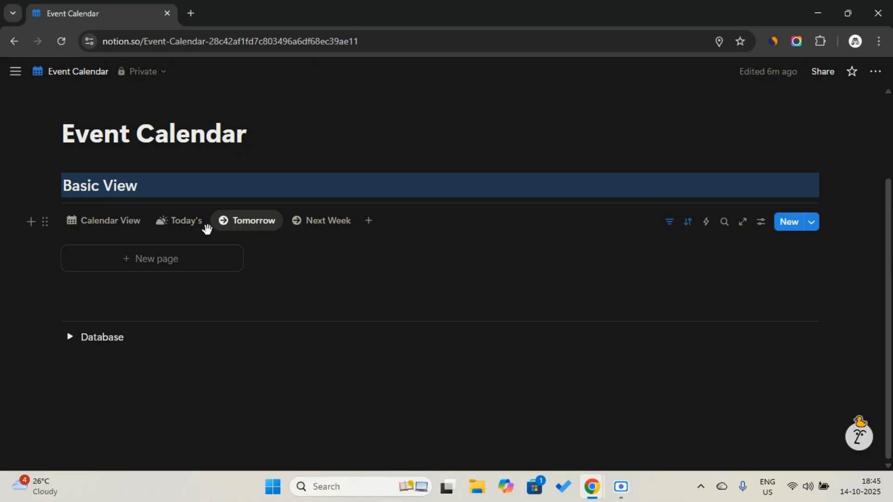
- Sort the Today's view by Last edited time in descending order
{"action": "left_click", "coordinate": [179, 227]}
{"action": "left_click", "coordinate": [670, 223]}
{"action": "left_click", "coordinate": [688, 224]}
{"action": "left_click", "coordinate": [724, 362]}
{"action": "left_click", "coordinate": [168, 277]}
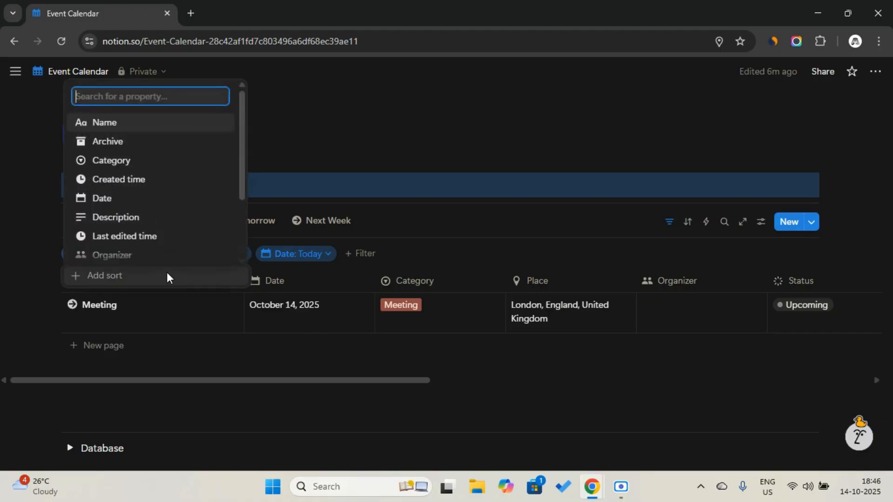
{"action": "scroll", "coordinate": [162, 209], "scroll_direction": "down", "scroll_amount": 1}
{"action": "left_click", "coordinate": [158, 208]}
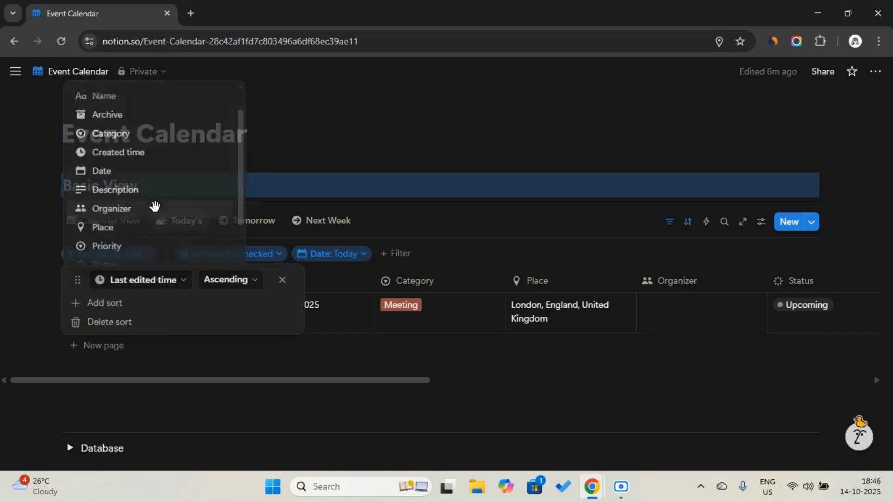
{"action": "left_click", "coordinate": [232, 279]}
{"action": "left_click", "coordinate": [233, 321]}
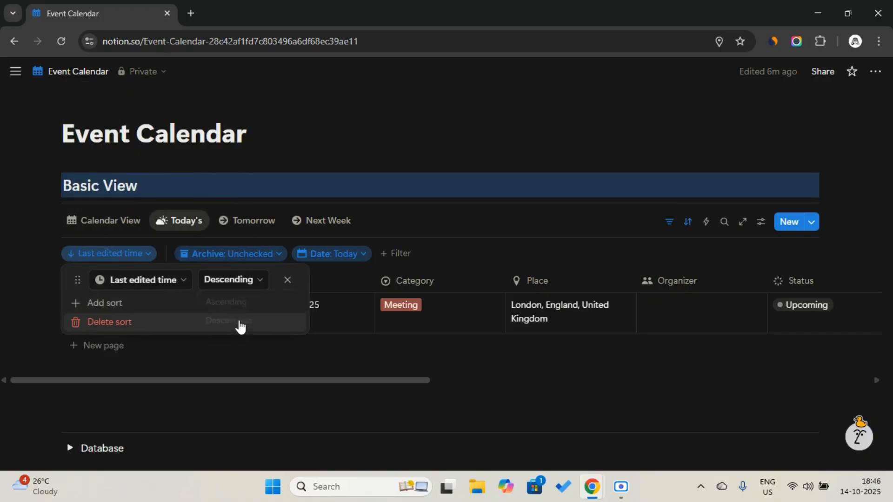
- Add a second, ascending sort by Status to the Today's view
{"action": "left_click", "coordinate": [160, 307]}
{"action": "scroll", "coordinate": [165, 264], "scroll_direction": "down", "scroll_amount": 3}
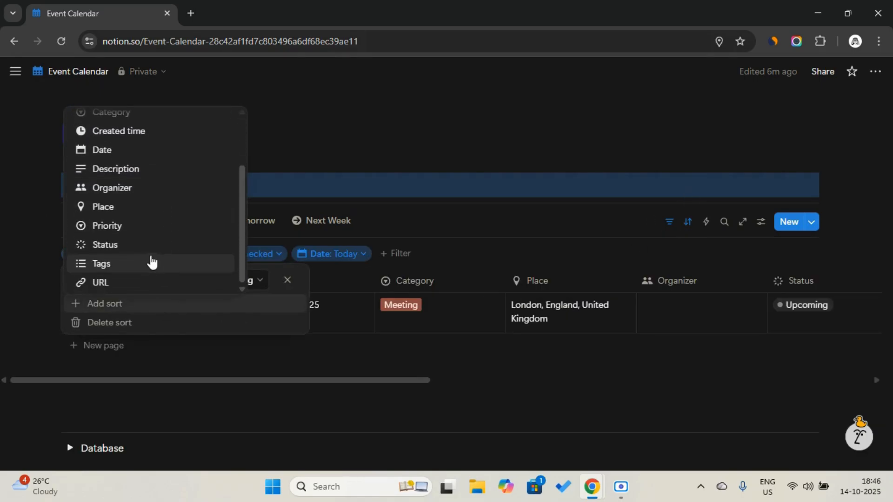
{"action": "left_click", "coordinate": [149, 256]}
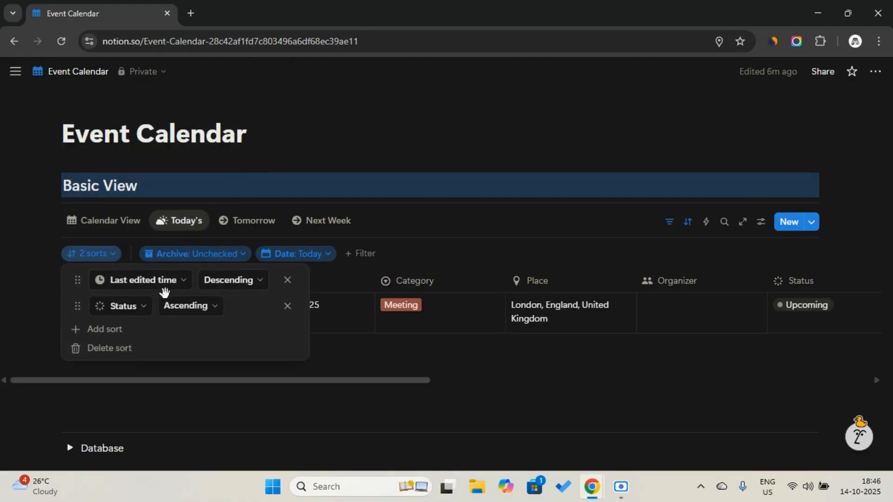
- Reorder the Today's view sorts so that Status takes priority over Last edited time
{"action": "left_click_drag", "start_coordinate": [73, 298], "coordinate": [77, 275]}
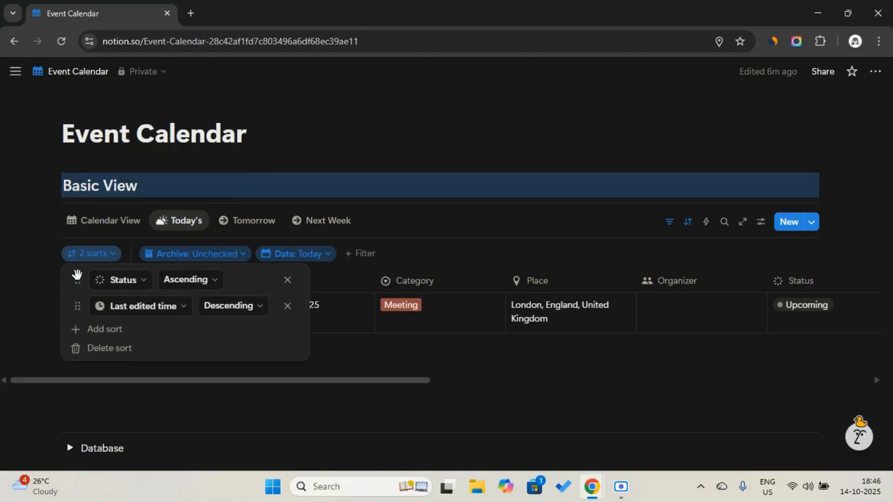
{"action": "left_click", "coordinate": [507, 345]}
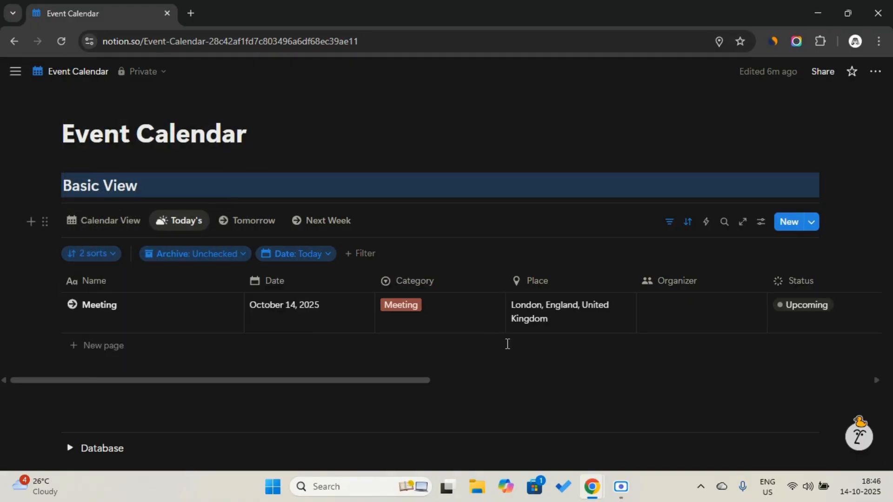
- Add a new event to the Today's view and set its status to In Progress
{"action": "left_click", "coordinate": [114, 352]}
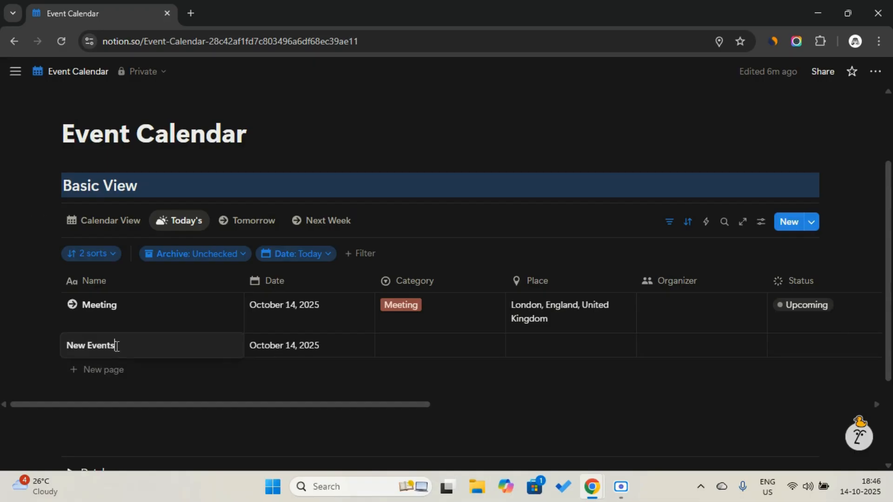
{"action": "scroll", "coordinate": [725, 348], "scroll_direction": "right", "scroll_amount": 2}
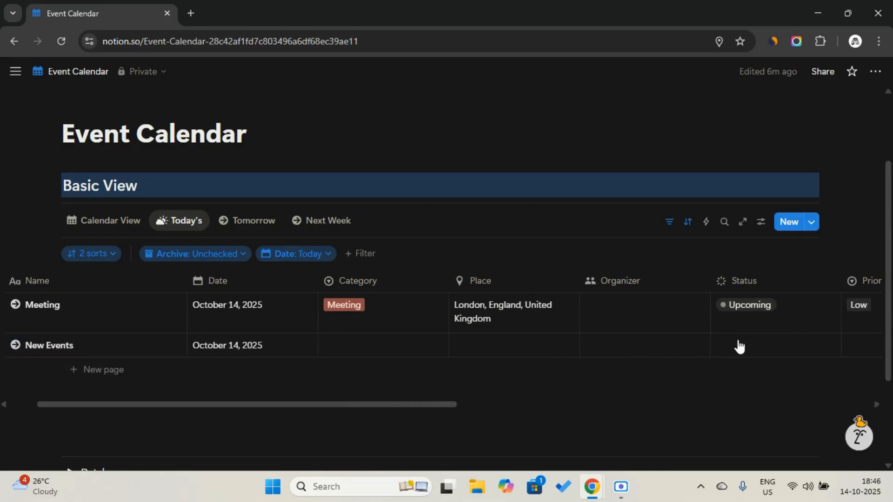
{"action": "left_click", "coordinate": [737, 347]}
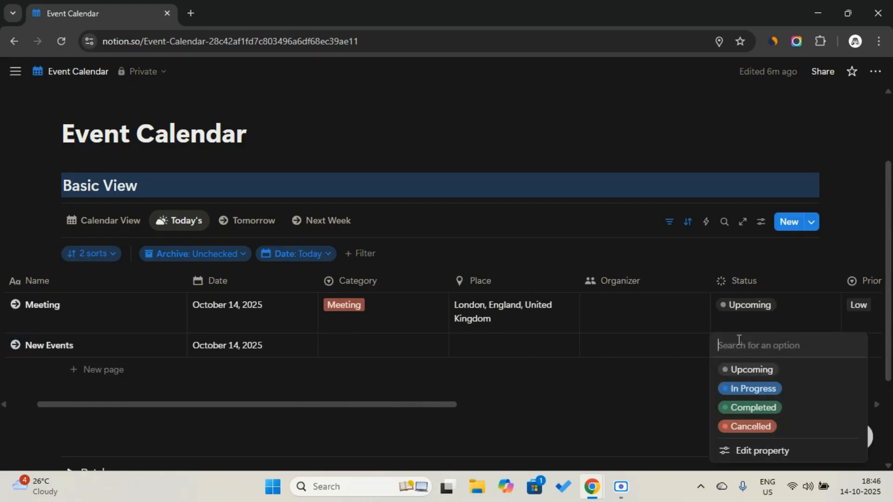
{"action": "left_click", "coordinate": [756, 389]}
- Test the status sort by switching the Meeting event to Cancelled and back to Upcoming
{"action": "left_click", "coordinate": [769, 328]}
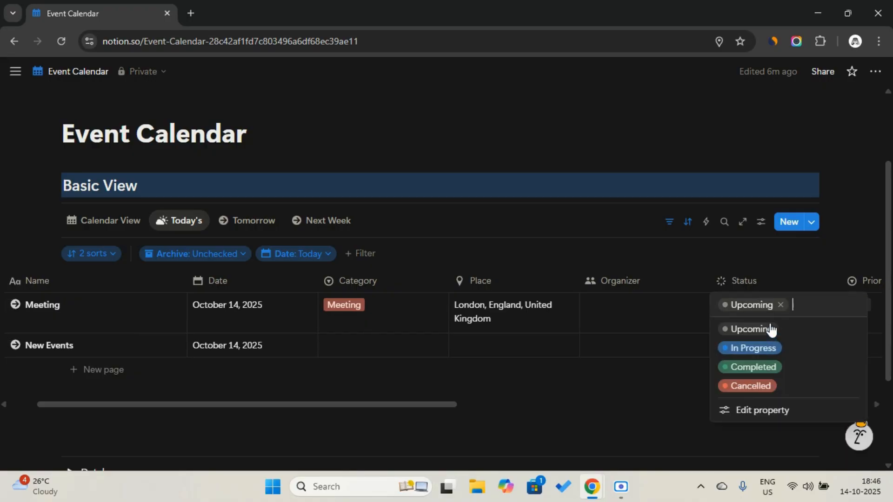
{"action": "left_click", "coordinate": [777, 396]}
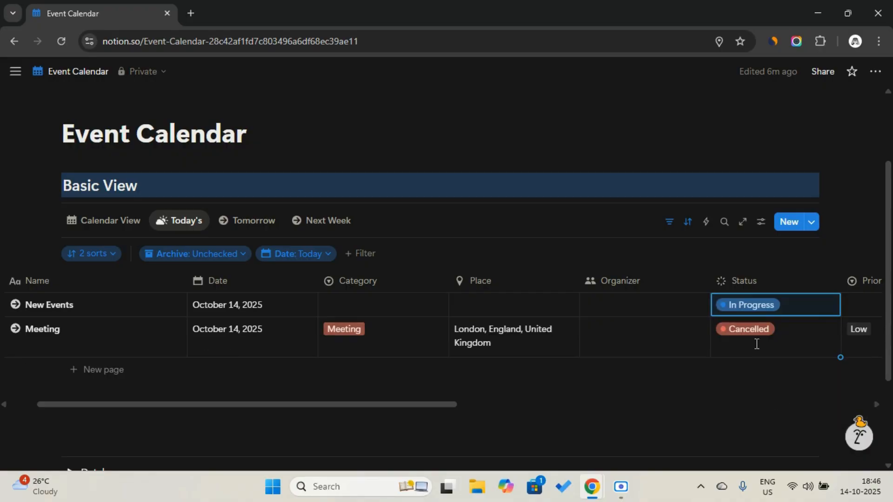
{"action": "left_click", "coordinate": [770, 304]}
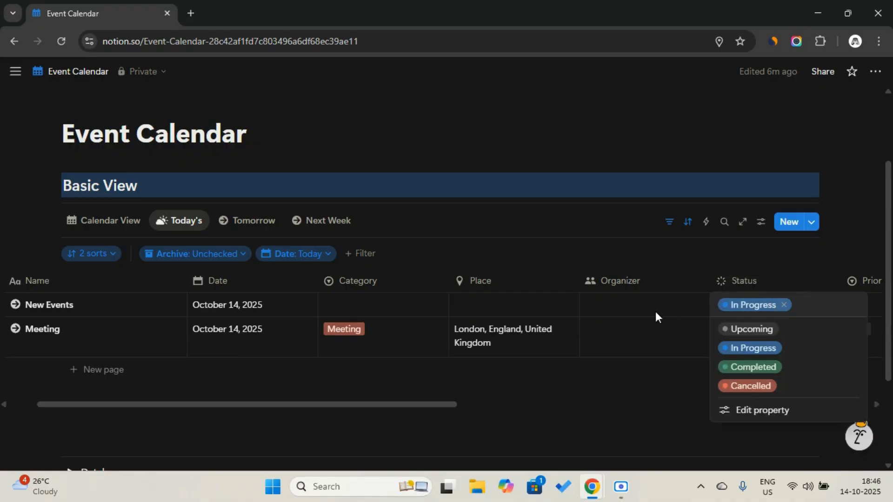
{"action": "key", "text": "Escape"}
{"action": "left_click", "coordinate": [749, 342]}
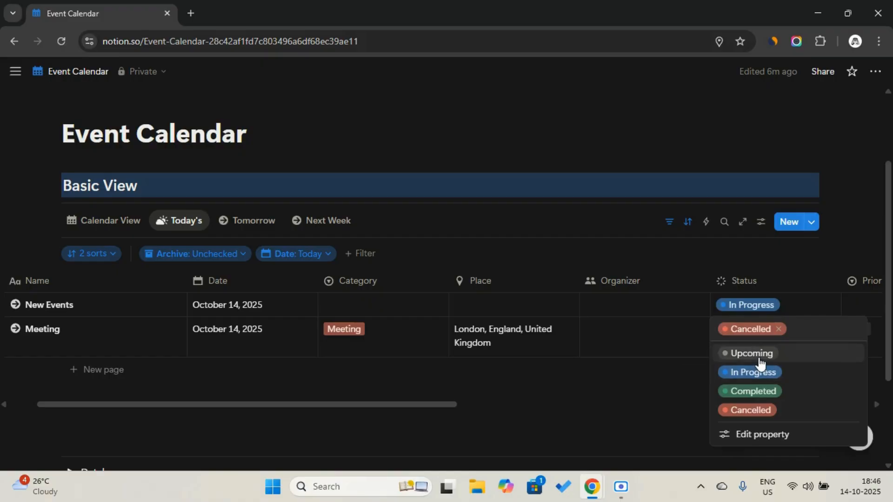
{"action": "left_click", "coordinate": [760, 363]}
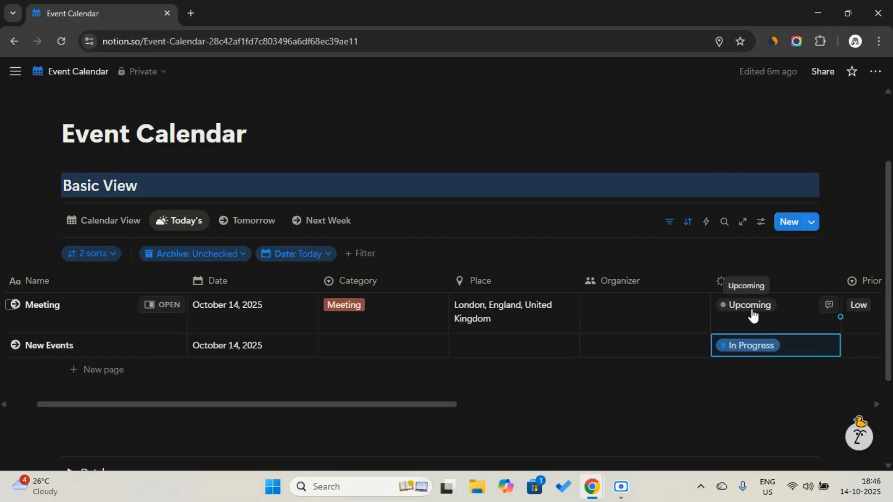
- Collapse the Today's filter row and add a conditional color setting based on Priority to the Next Week view
{"action": "left_click", "coordinate": [669, 226]}
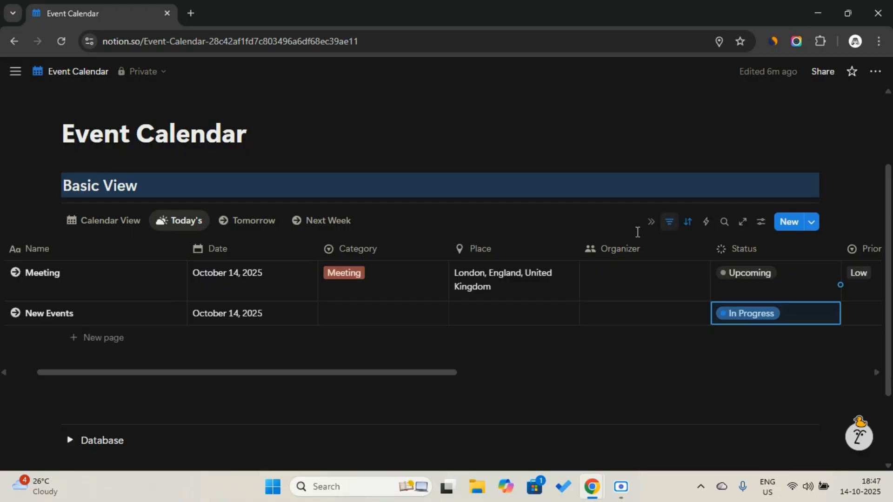
{"action": "left_click", "coordinate": [330, 223]}
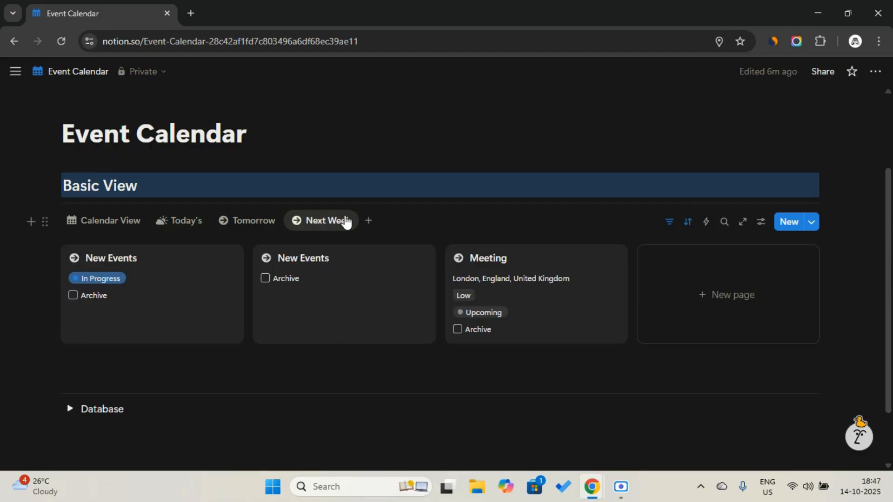
{"action": "left_click", "coordinate": [344, 222]}
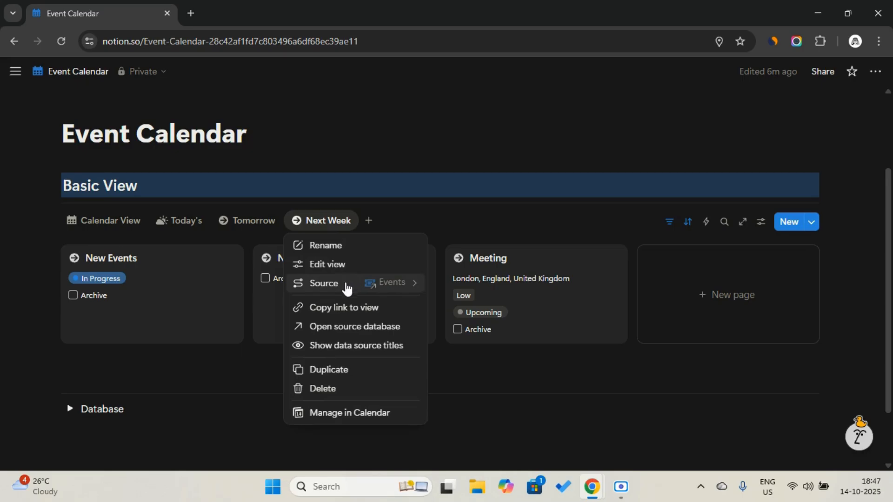
{"action": "left_click", "coordinate": [303, 222]}
{"action": "left_click", "coordinate": [303, 221]}
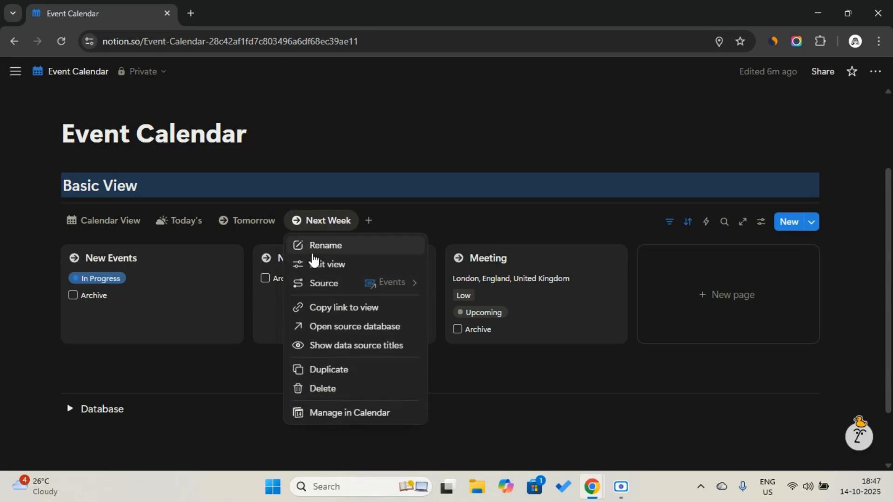
{"action": "left_click", "coordinate": [313, 265]}
{"action": "left_click", "coordinate": [809, 291]}
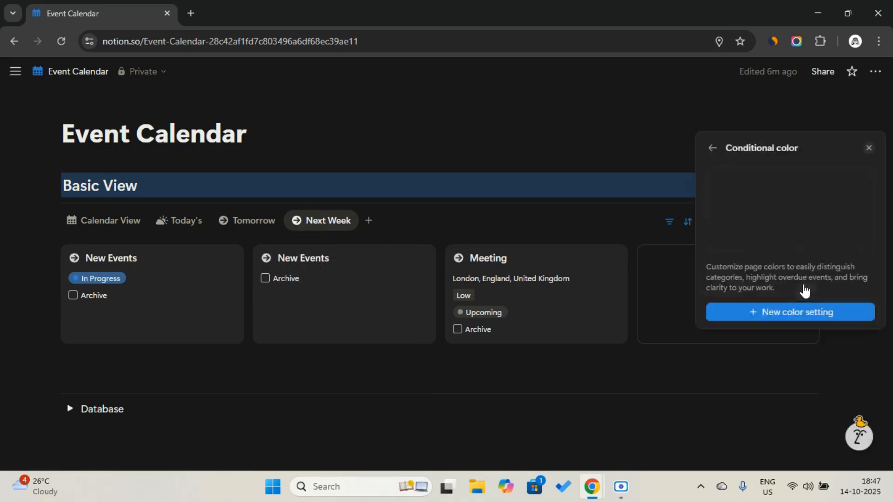
{"action": "left_click", "coordinate": [792, 413]}
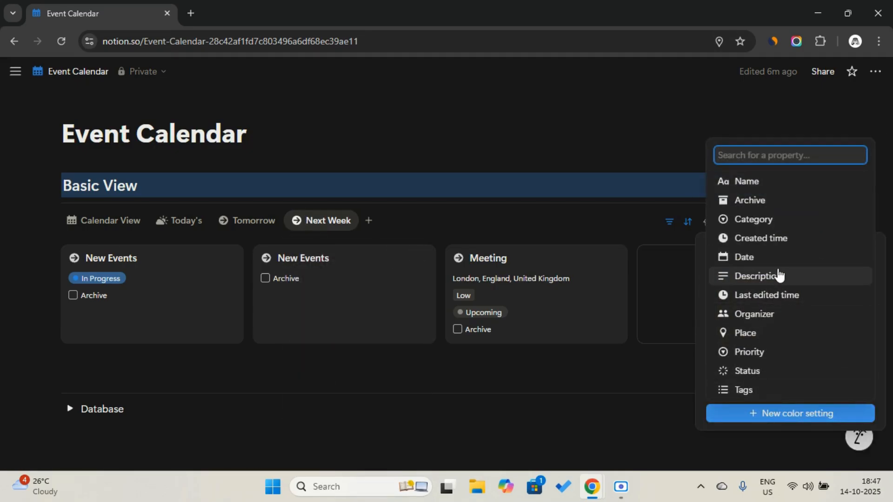
{"action": "left_click", "coordinate": [770, 353]}
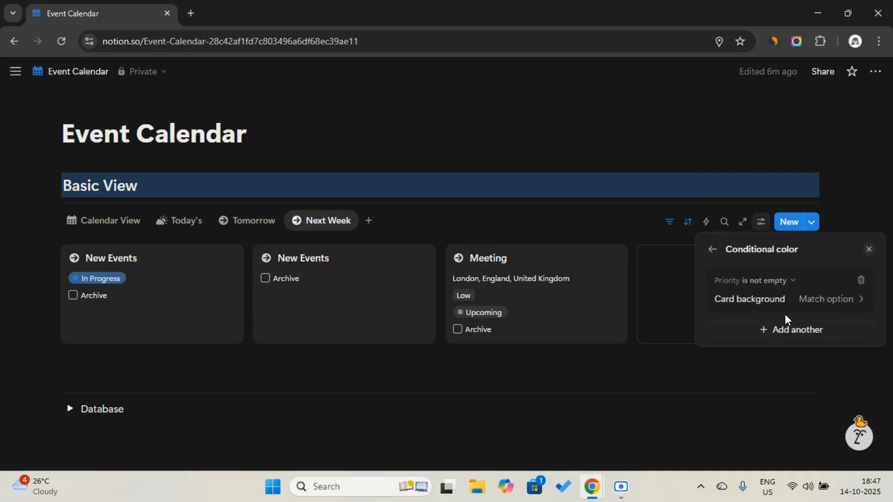
- Limit the Next Week color rule to Priority is High and close the view settings
{"action": "left_click", "coordinate": [778, 283]}
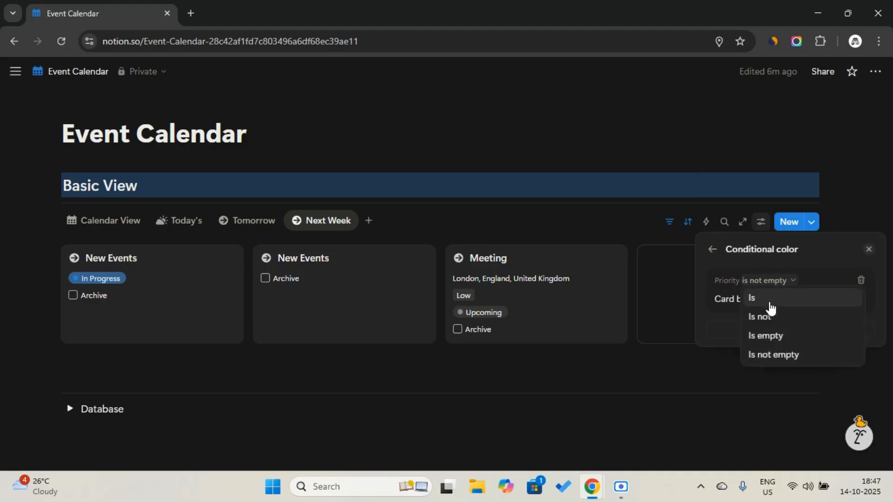
{"action": "left_click", "coordinate": [766, 296]}
{"action": "left_click", "coordinate": [802, 302]}
{"action": "left_click", "coordinate": [726, 396]}
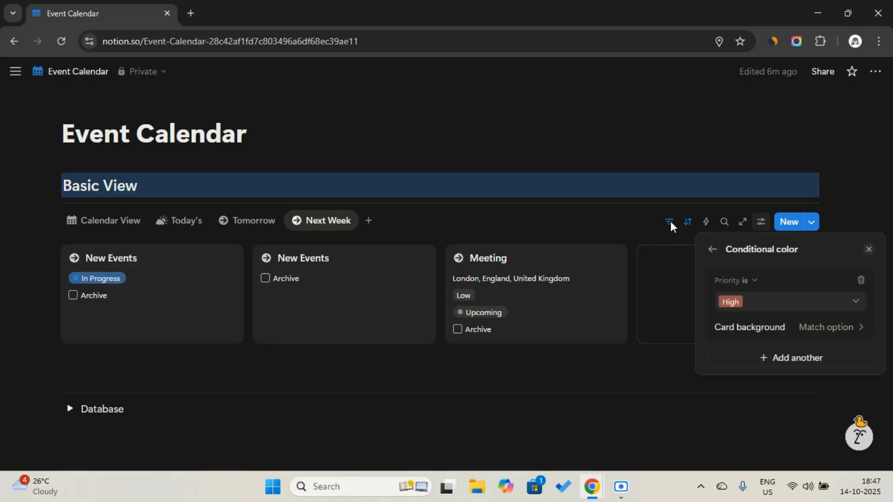
{"action": "key", "text": "Escape"}
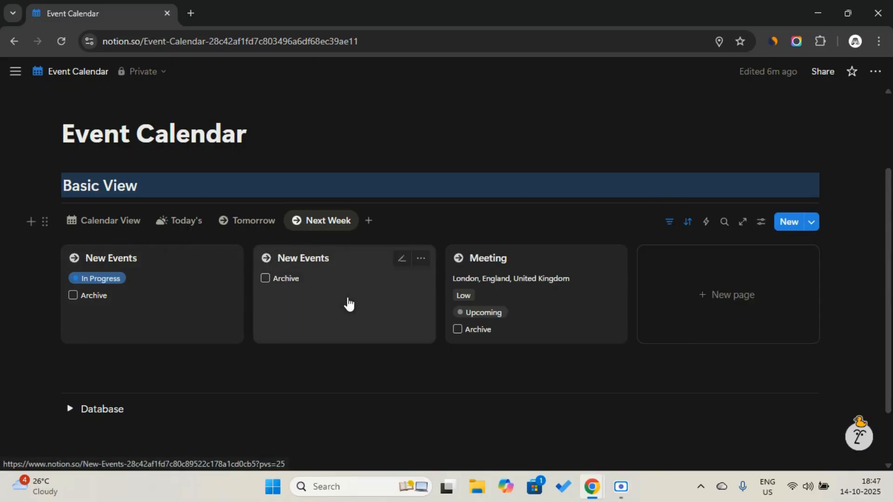
- Open the Meeting event from the Next Week view, set its priority to High and close it
{"action": "left_click", "coordinate": [552, 307]}
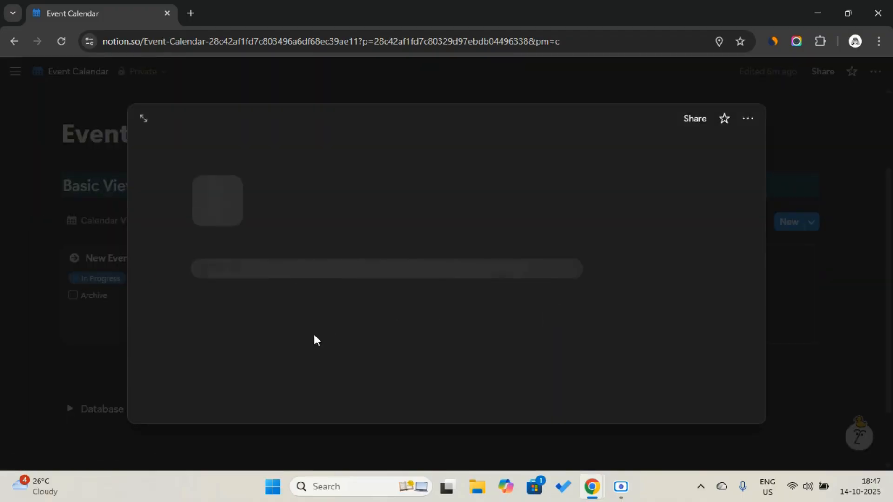
{"action": "scroll", "coordinate": [354, 338], "scroll_direction": "down", "scroll_amount": 1}
{"action": "scroll", "coordinate": [359, 348], "scroll_direction": "down", "scroll_amount": 2}
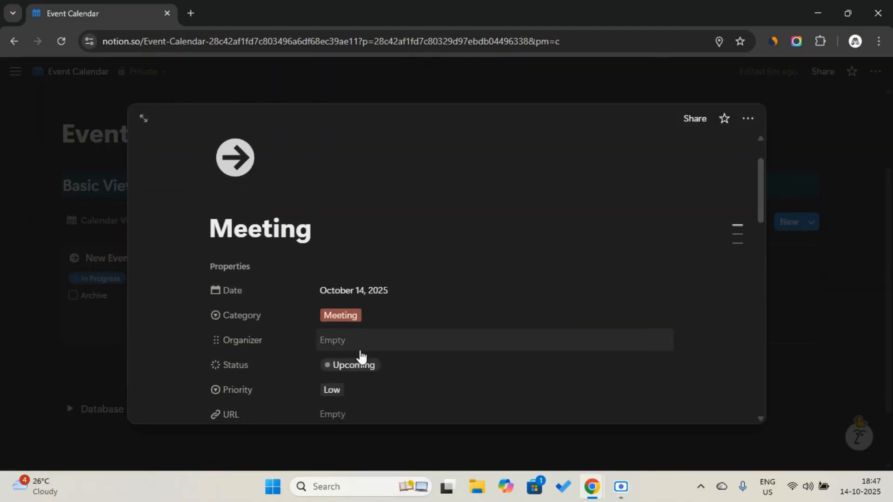
{"action": "left_click", "coordinate": [361, 354]}
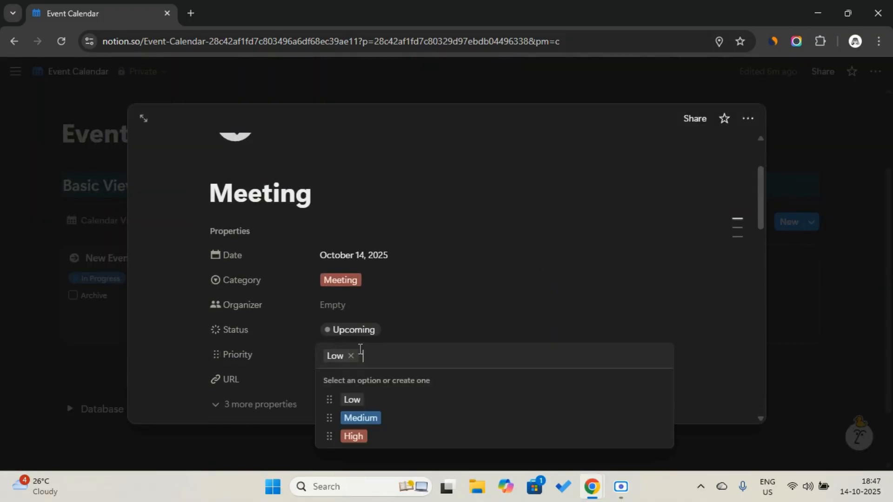
{"action": "left_click", "coordinate": [369, 434]}
{"action": "left_click", "coordinate": [797, 346]}
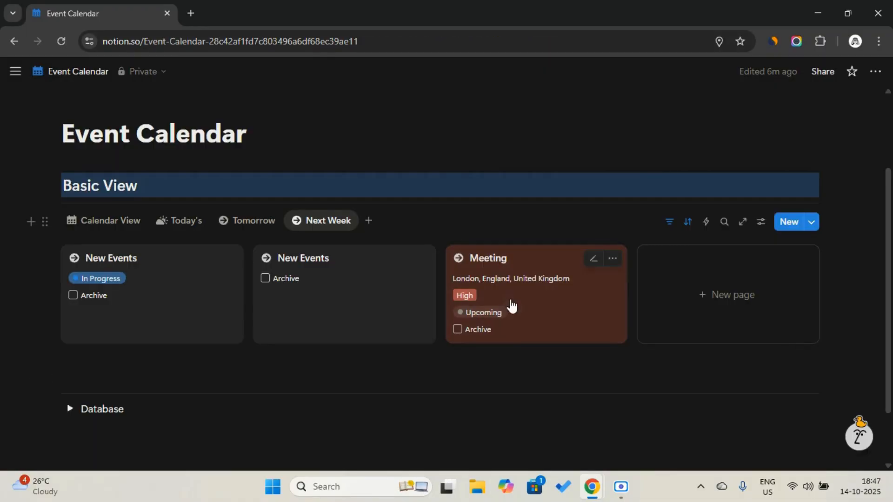
- Add an ascending sort by Priority to the Next Week view
{"action": "left_click", "coordinate": [682, 223]}
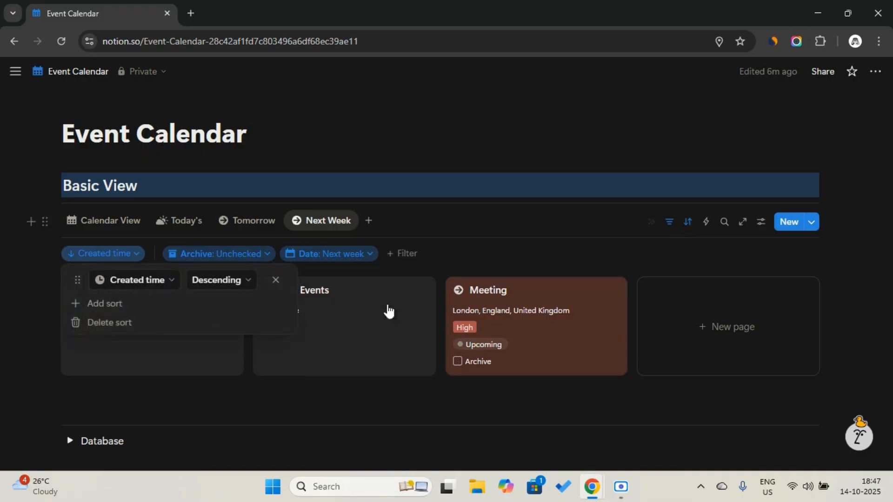
{"action": "left_click", "coordinate": [147, 304]}
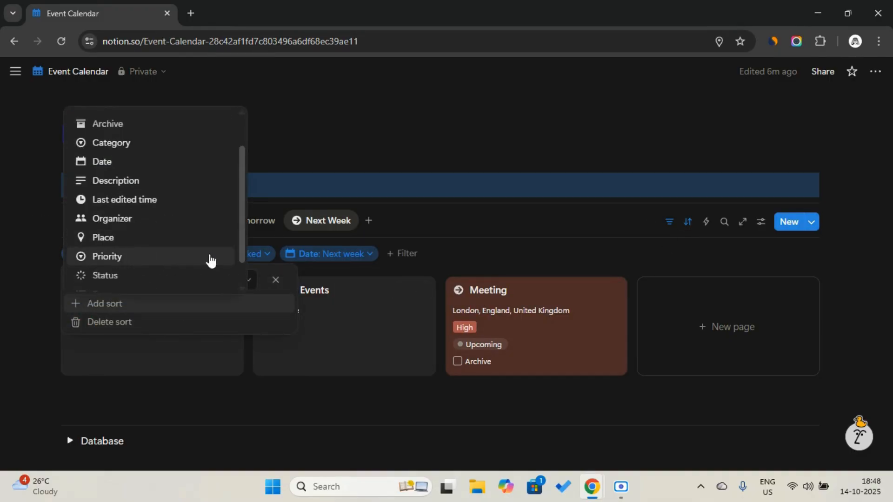
{"action": "left_click_drag", "start_coordinate": [238, 227], "coordinate": [239, 273]}
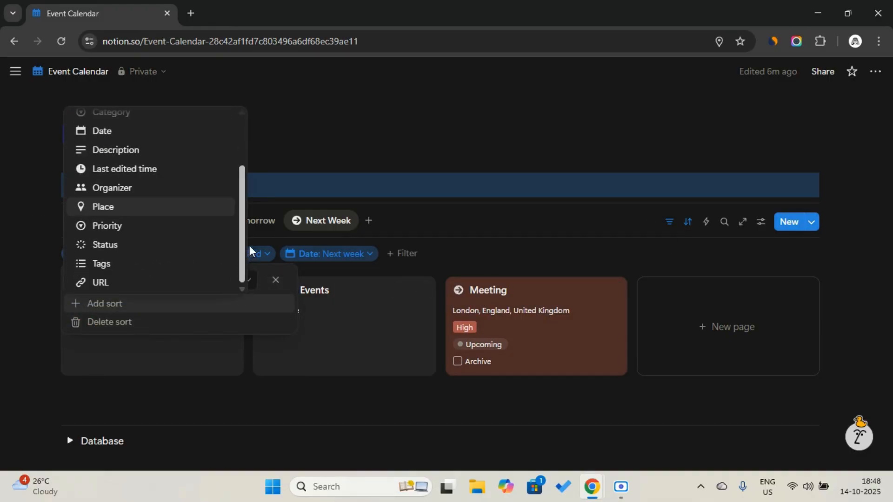
{"action": "scroll", "coordinate": [237, 229], "scroll_direction": "up", "scroll_amount": 2}
{"action": "left_click", "coordinate": [177, 260]}
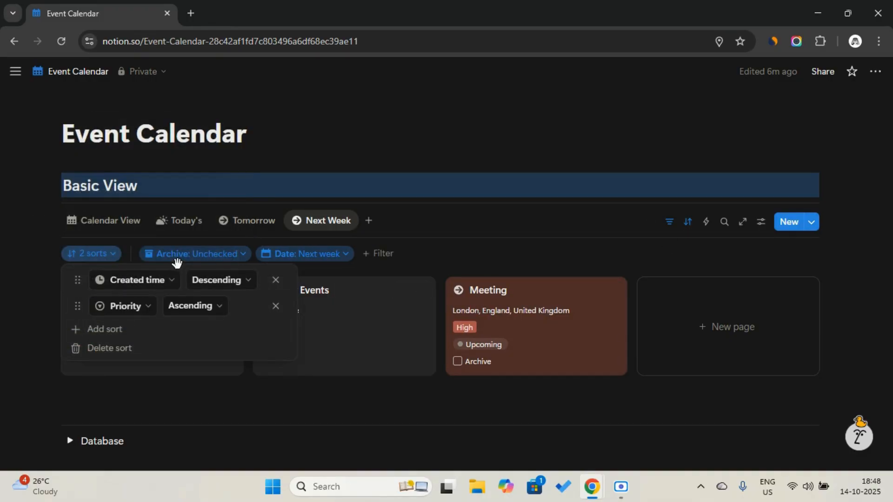
- Place the Priority sort above Created time in the Next Week view and collapse the filter row
{"action": "left_click_drag", "start_coordinate": [77, 307], "coordinate": [77, 281]}
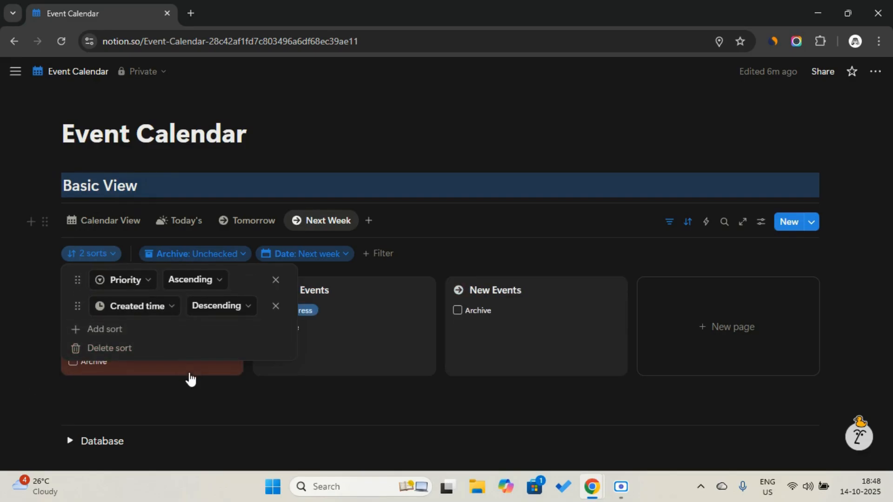
{"action": "left_click", "coordinate": [434, 260]}
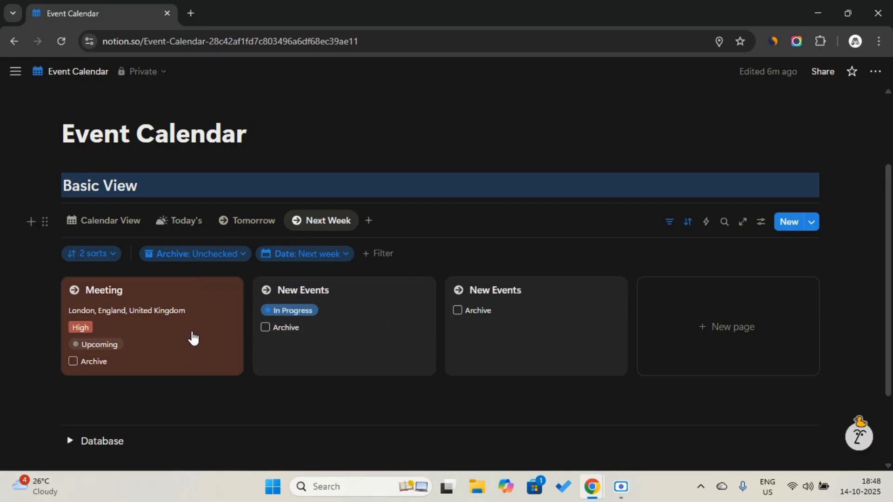
{"action": "left_click", "coordinate": [669, 223]}
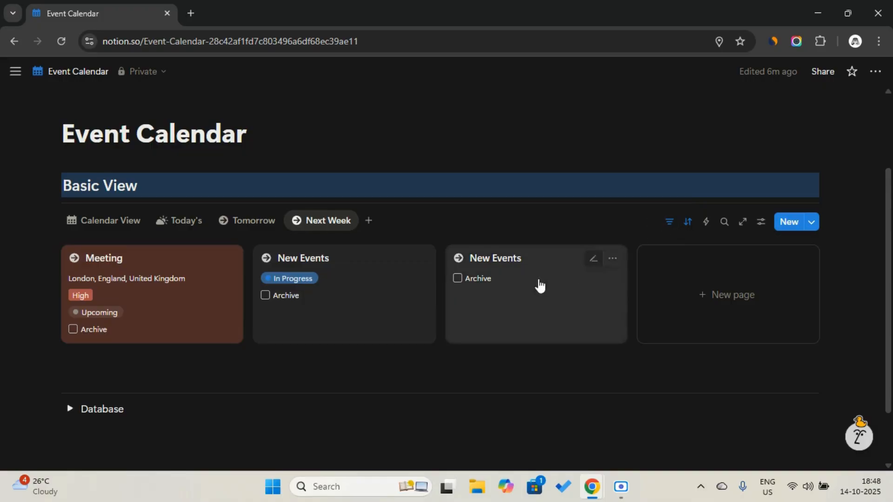
{"action": "left_click", "coordinate": [369, 221]}
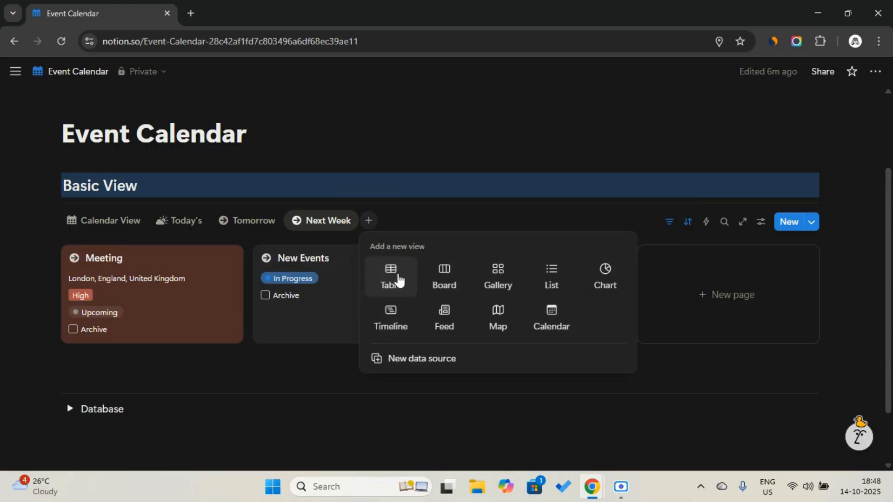
{"action": "left_click", "coordinate": [360, 214]}
{"action": "left_click", "coordinate": [193, 225]}
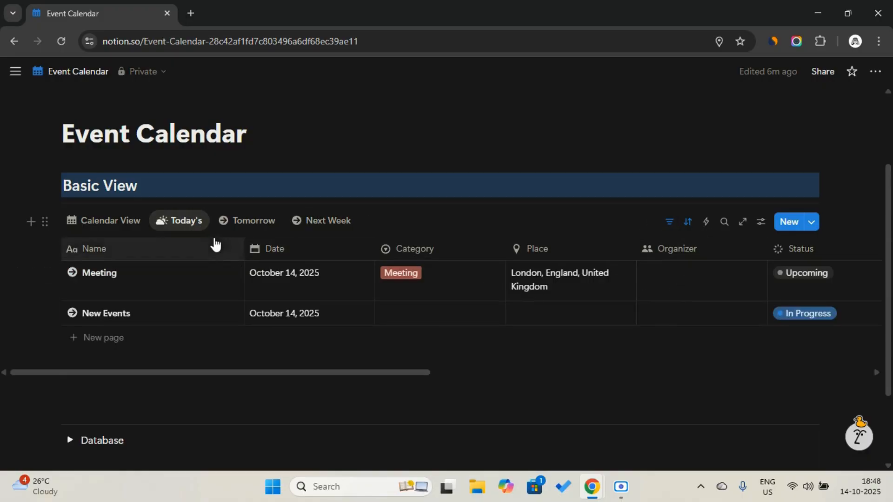
{"action": "left_click", "coordinate": [188, 228]}
{"action": "left_click", "coordinate": [197, 263]}
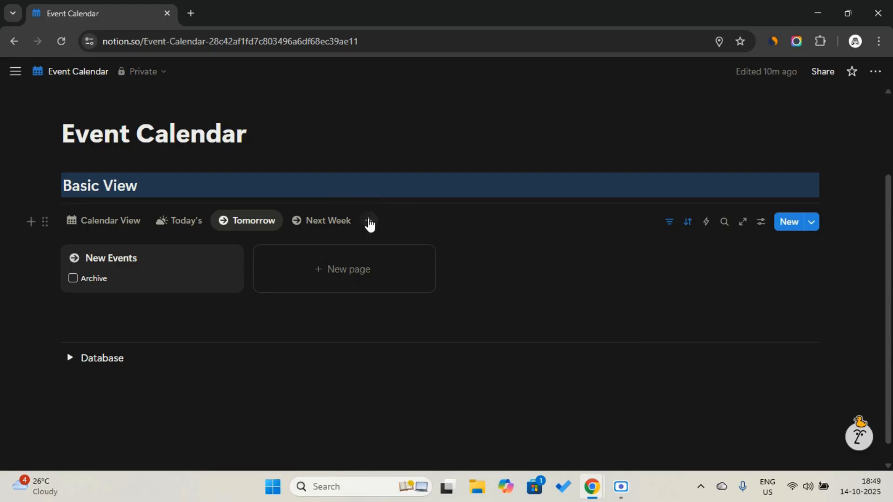
- Add a view under Basic View from the Events database's Table view and change its layout to Gallery
{"action": "left_click", "coordinate": [369, 222]}
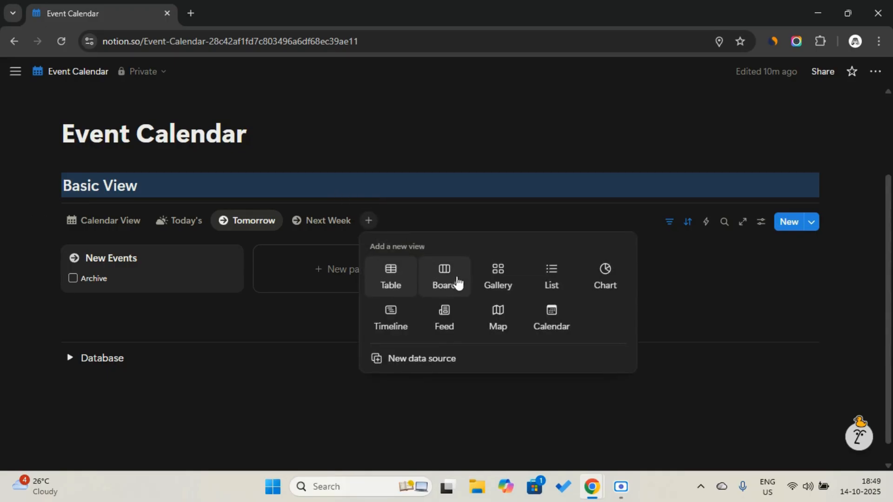
{"action": "left_click", "coordinate": [383, 286]}
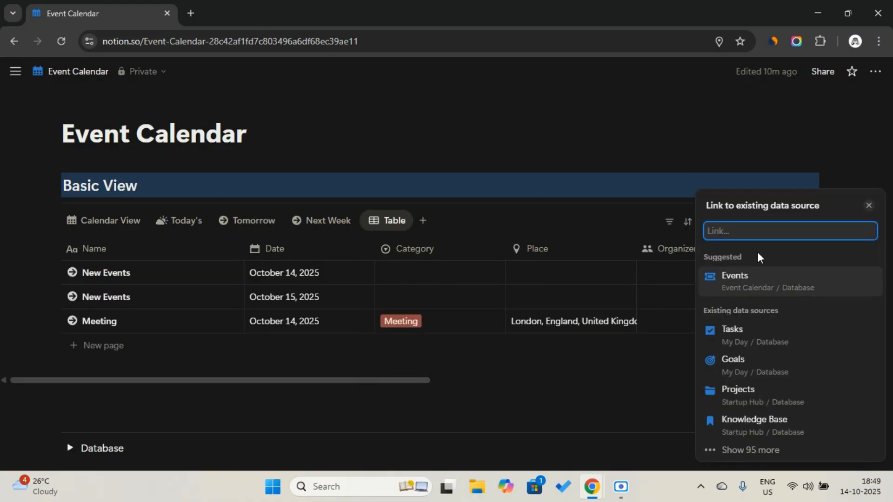
{"action": "left_click", "coordinate": [753, 286]}
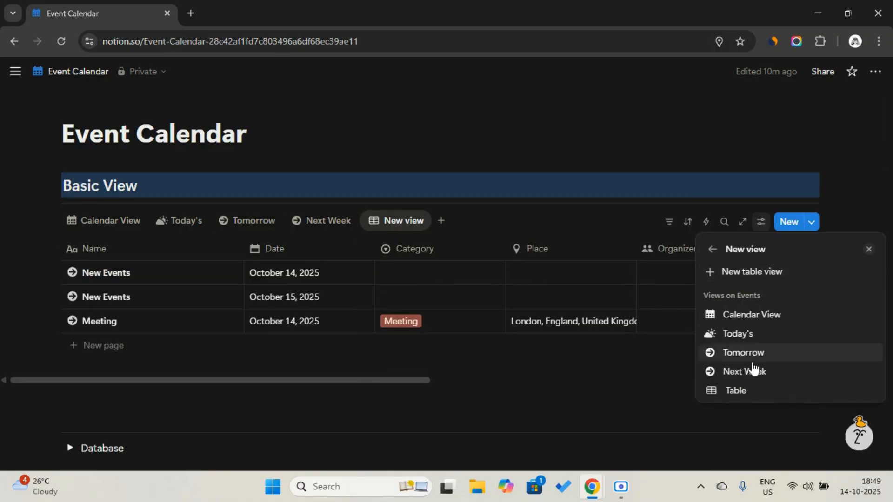
{"action": "left_click", "coordinate": [750, 392]}
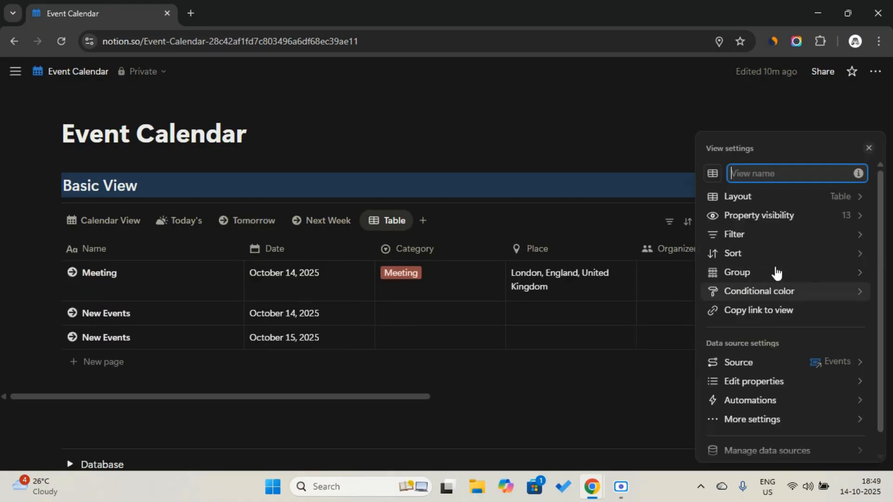
{"action": "left_click", "coordinate": [758, 195]}
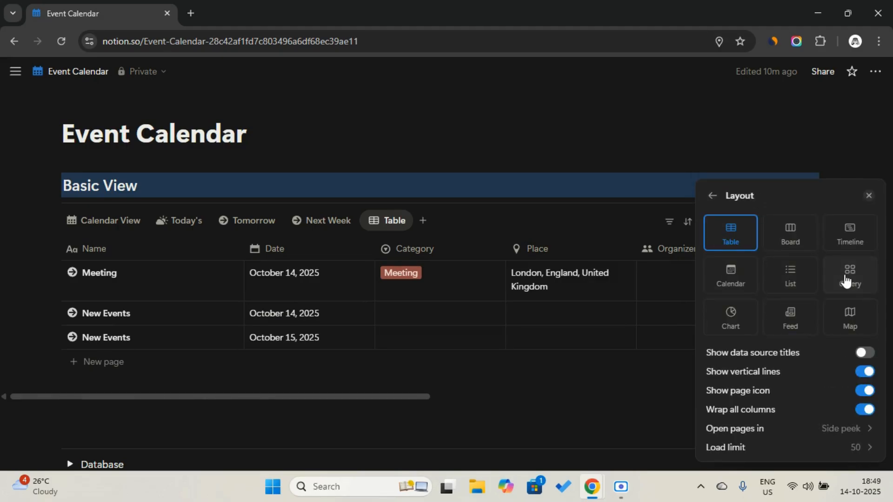
{"action": "left_click", "coordinate": [846, 281]}
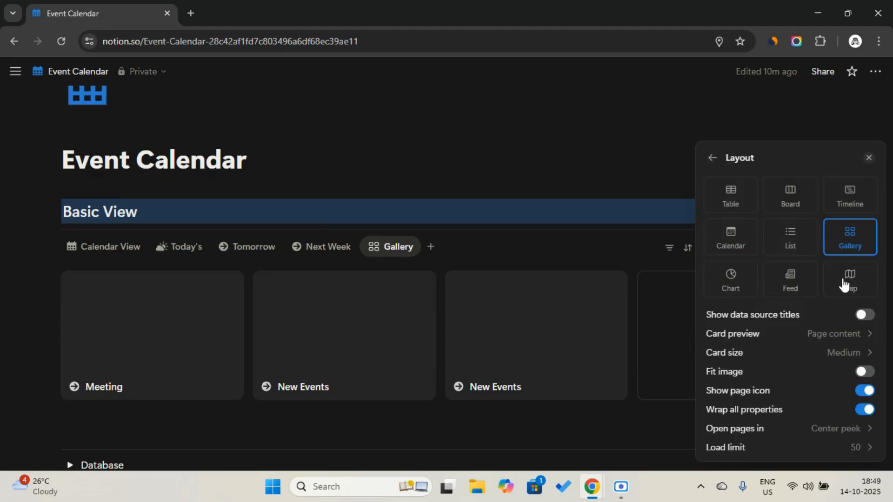
- Name the new gallery view By Category and give it a stacked-bars icon
{"action": "left_click", "coordinate": [713, 158]}
{"action": "type", "text": "By Category"}
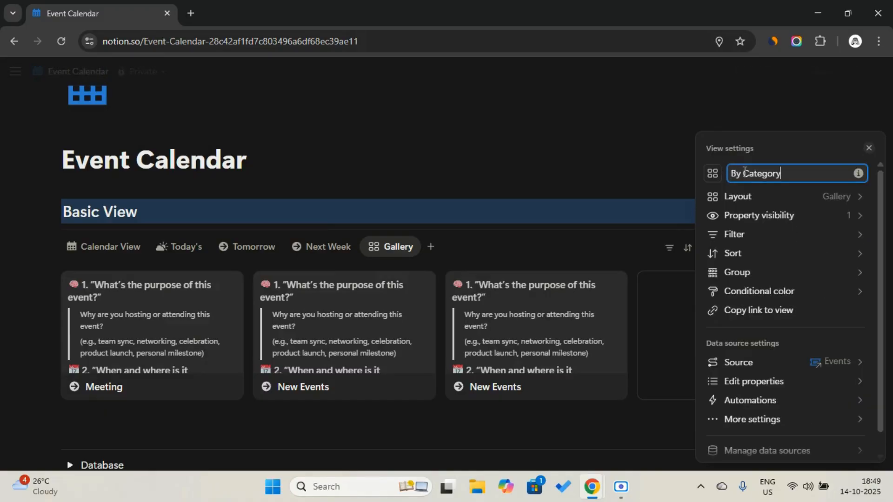
{"action": "left_click", "coordinate": [714, 179]}
{"action": "left_click", "coordinate": [831, 274]}
- Show the Place, Status, URL and Archive properties on the By Category cards and close the view settings
{"action": "left_click", "coordinate": [716, 215]}
{"action": "scroll", "coordinate": [821, 322], "scroll_direction": "down", "scroll_amount": 1}
{"action": "left_click", "coordinate": [856, 375]}
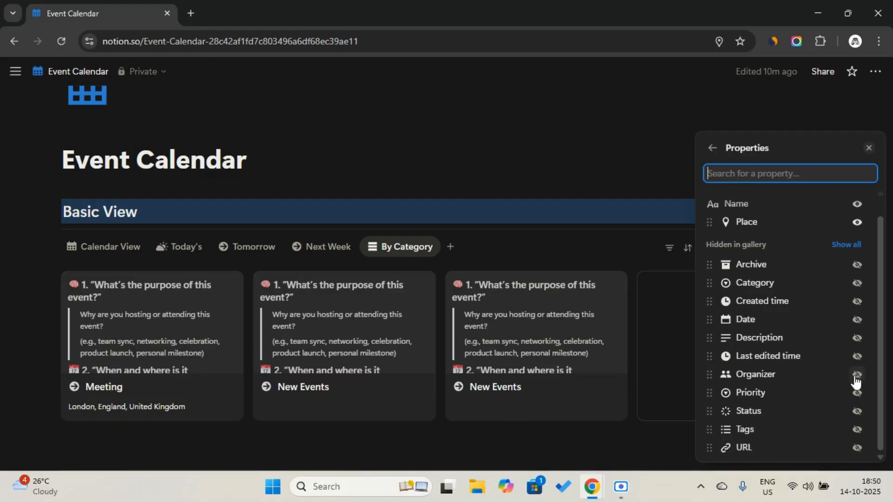
{"action": "left_click", "coordinate": [855, 410]}
{"action": "left_click", "coordinate": [857, 447]}
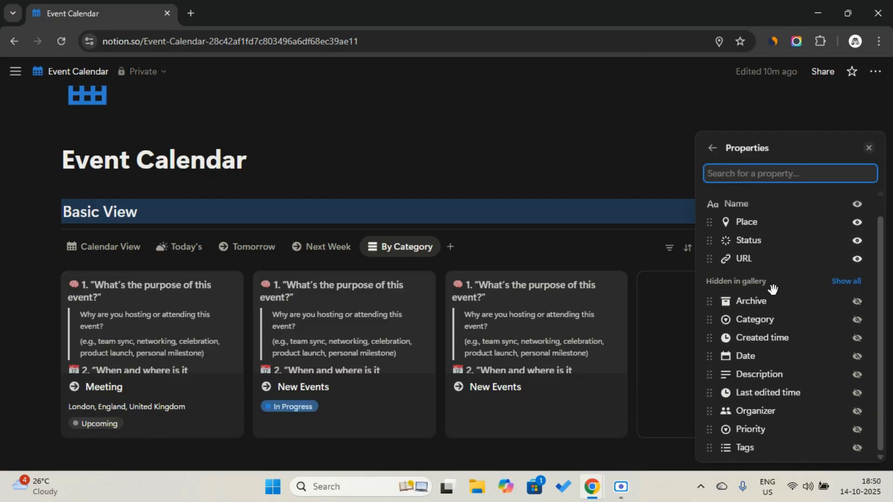
{"action": "left_click", "coordinate": [857, 301]}
{"action": "left_click", "coordinate": [595, 263]}
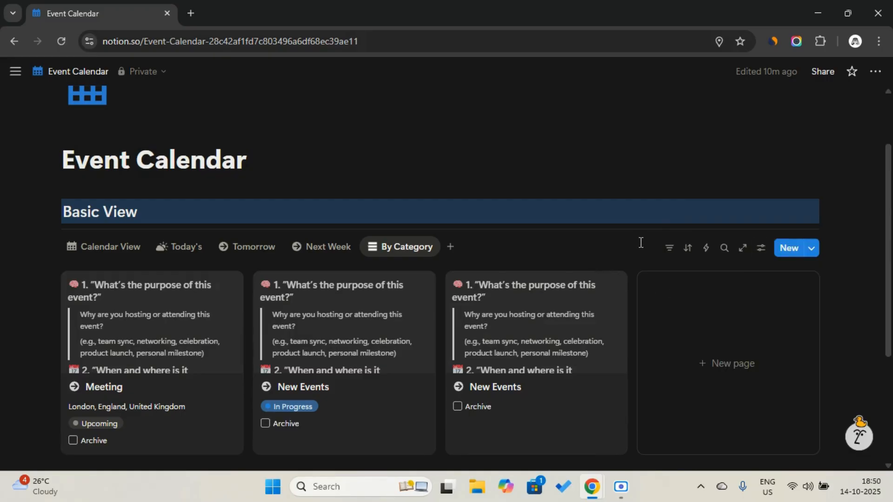
- Add a conditional color rule based on the Date property to the By Category view
{"action": "left_click", "coordinate": [406, 243]}
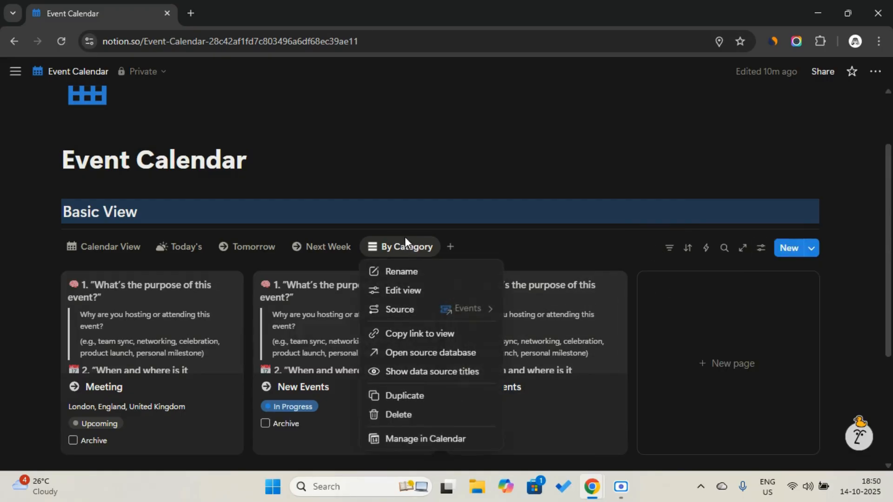
{"action": "left_click", "coordinate": [410, 291]}
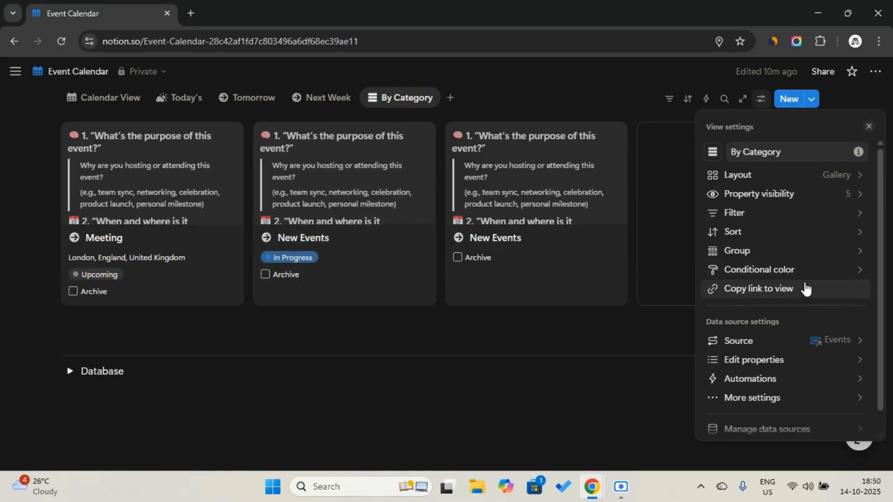
{"action": "left_click", "coordinate": [791, 272]}
{"action": "left_click", "coordinate": [790, 293]}
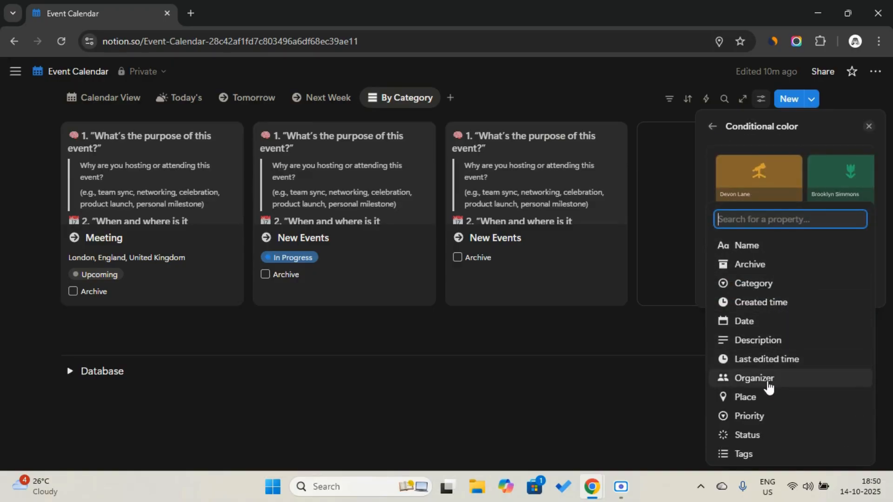
{"action": "left_click", "coordinate": [768, 321]}
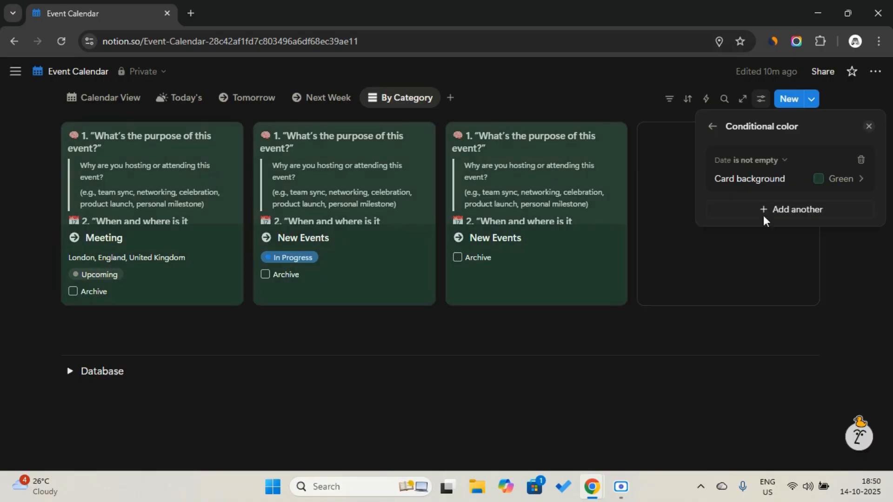
- Limit the By Category color rule to Start date is Today
{"action": "left_click", "coordinate": [781, 161]}
{"action": "left_click", "coordinate": [786, 178]}
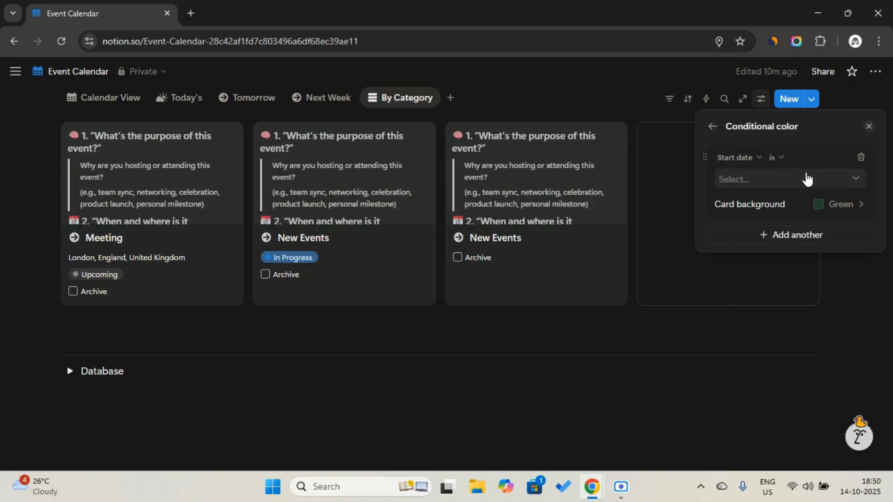
{"action": "left_click", "coordinate": [807, 178]}
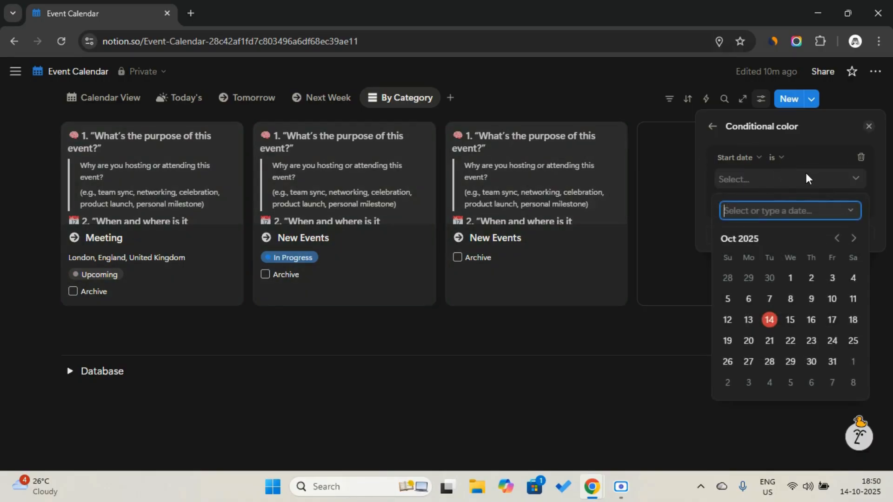
{"action": "left_click", "coordinate": [850, 213]}
{"action": "left_click", "coordinate": [799, 237]}
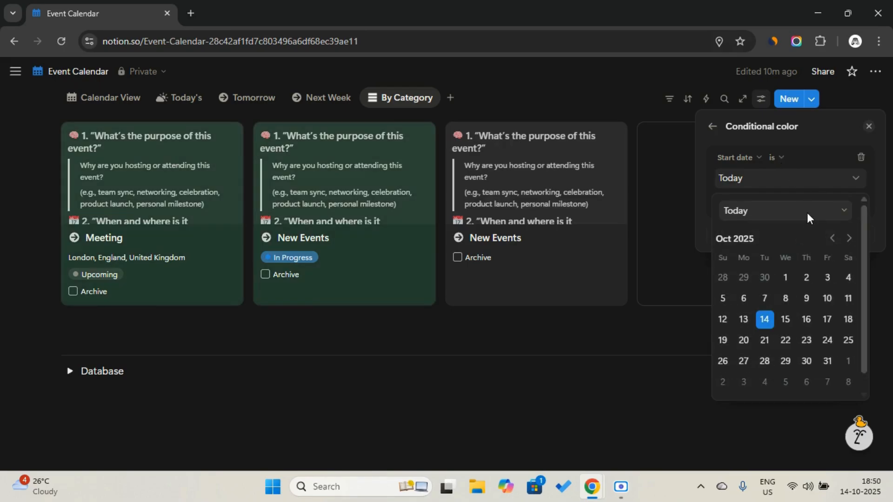
{"action": "left_click", "coordinate": [811, 186]}
- Set the color rule's card background to Blue and close the view settings
{"action": "left_click", "coordinate": [832, 207]}
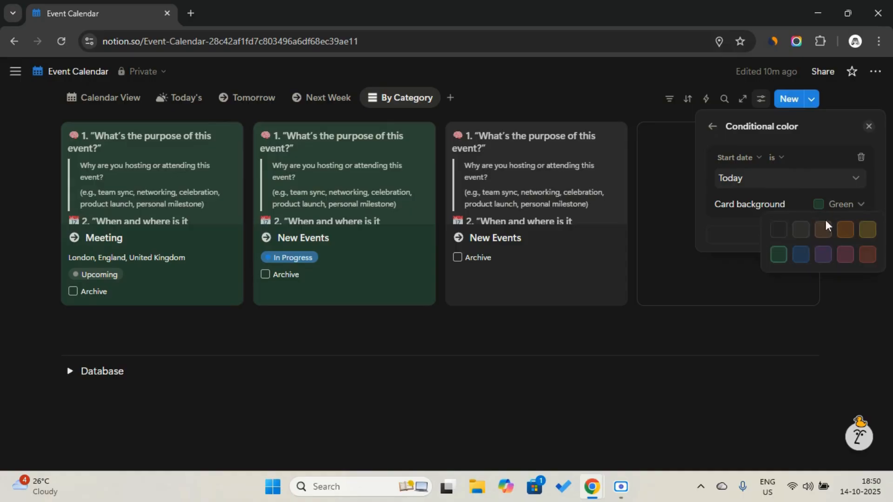
{"action": "left_click", "coordinate": [801, 255]}
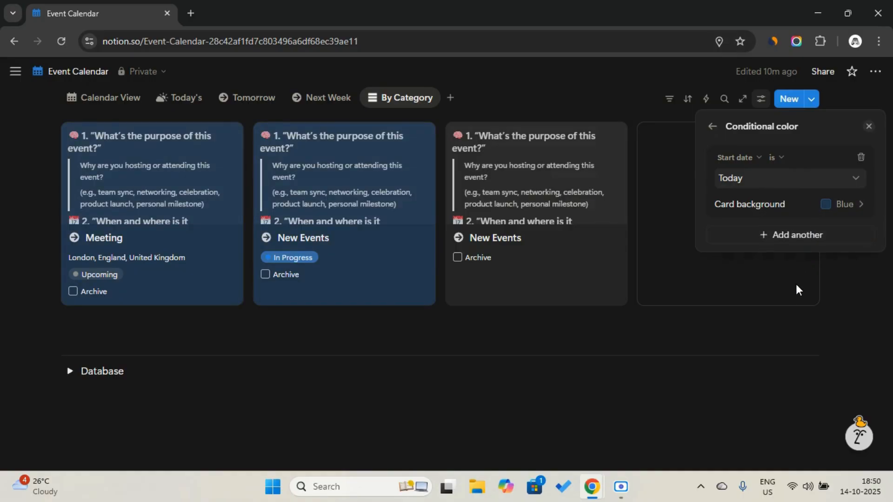
{"action": "left_click", "coordinate": [751, 292]}
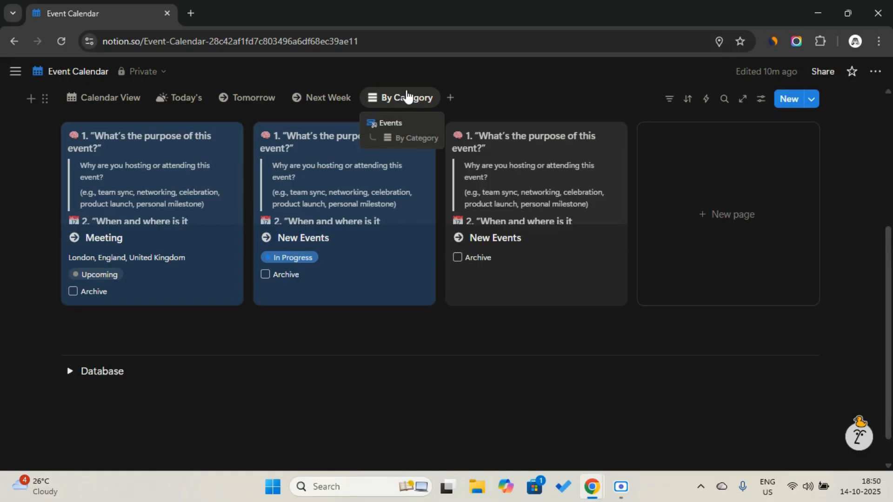
- Group the By Category view by the Category property
{"action": "left_click", "coordinate": [422, 99]}
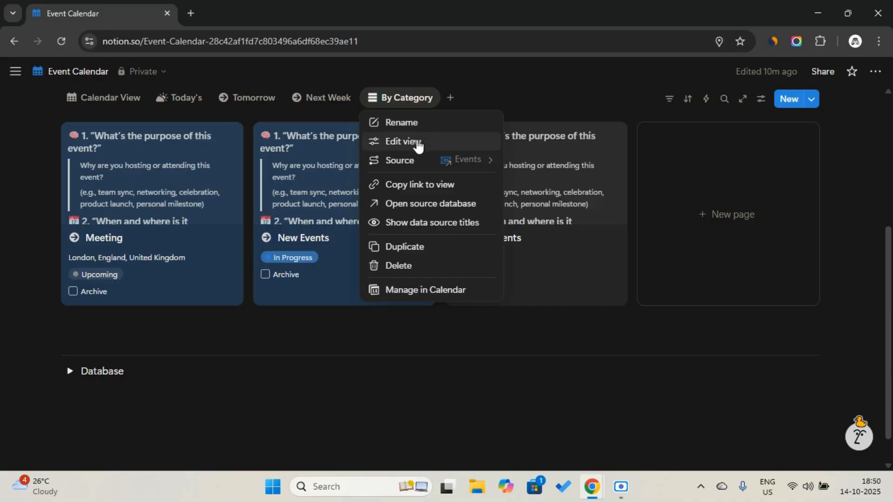
{"action": "left_click", "coordinate": [416, 142]}
{"action": "left_click", "coordinate": [736, 251]}
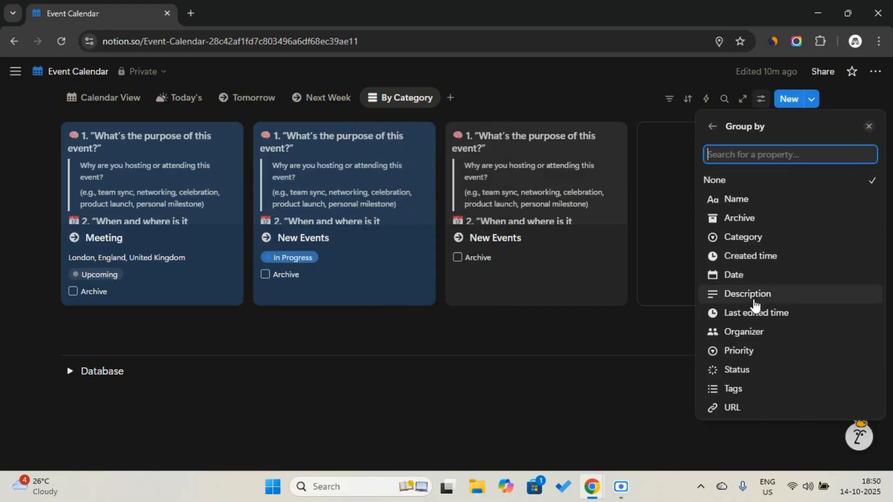
{"action": "left_click", "coordinate": [743, 238]}
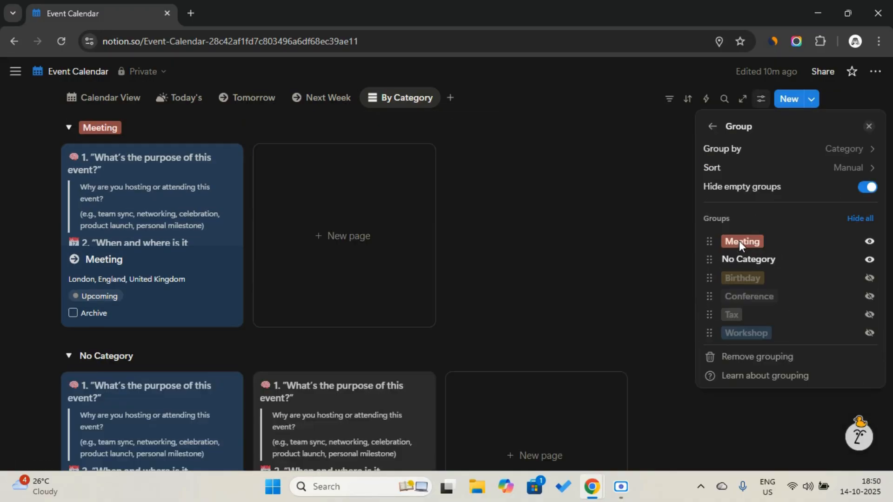
- Turn off hiding of empty groups so every category is shown in the By Category view
{"action": "left_click", "coordinate": [867, 218]}
{"action": "left_click", "coordinate": [867, 219]}
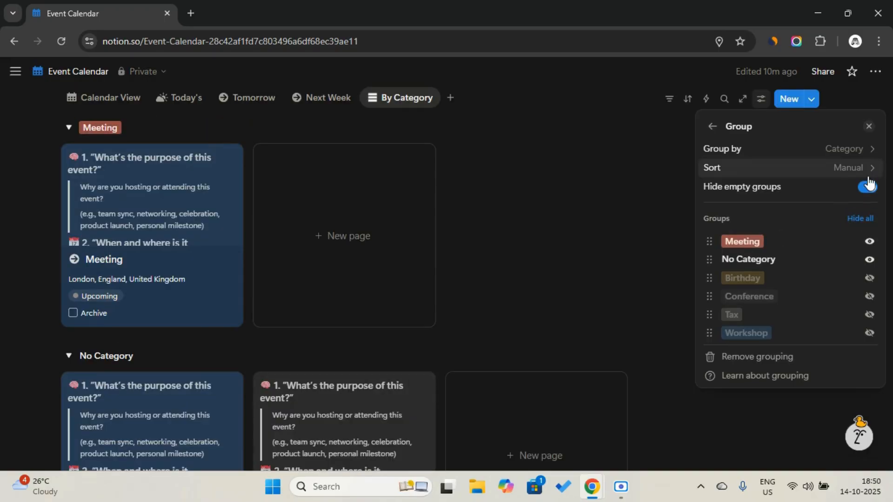
{"action": "left_click", "coordinate": [868, 176]}
{"action": "left_click", "coordinate": [868, 186]}
{"action": "left_click", "coordinate": [869, 188]}
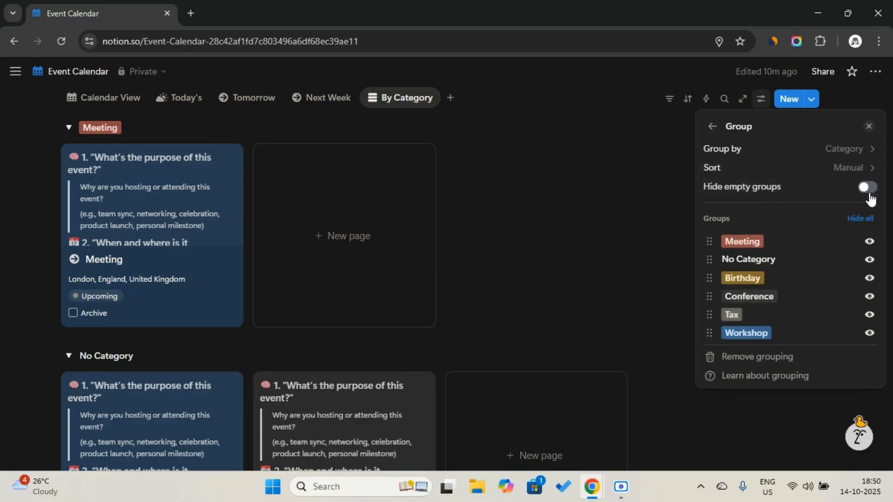
- Hide the No Category group, sort the category groups alphabetically and close the view settings
{"action": "left_click_drag", "start_coordinate": [791, 259], "coordinate": [789, 239]}
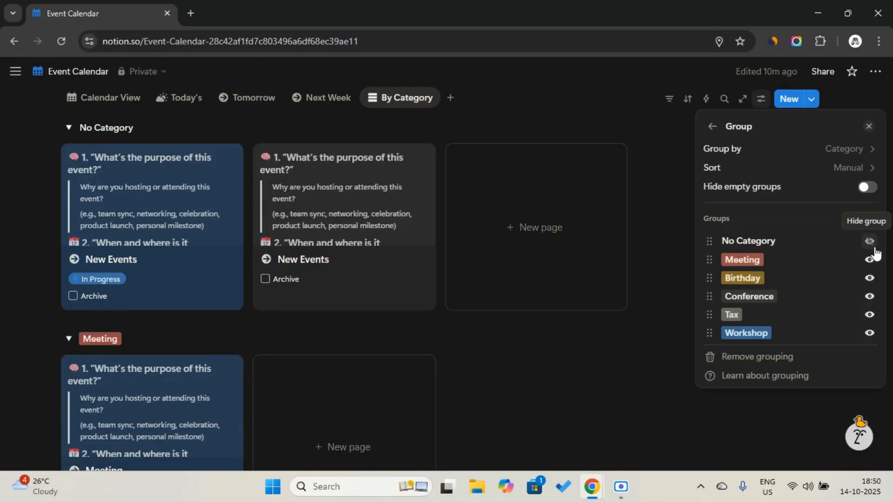
{"action": "left_click", "coordinate": [870, 244]}
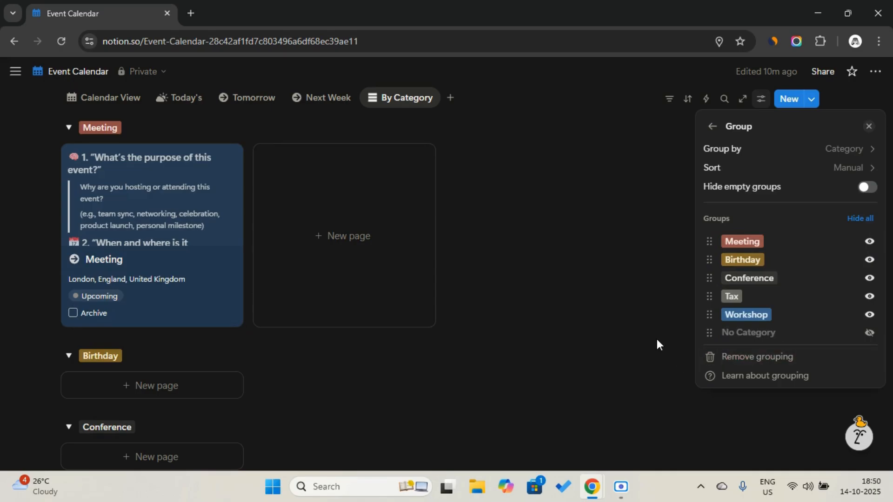
{"action": "left_click", "coordinate": [836, 168]}
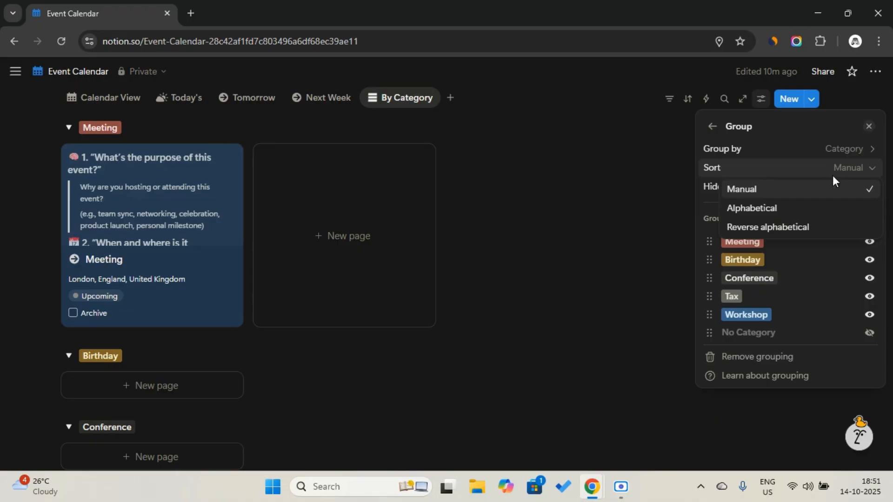
{"action": "left_click", "coordinate": [813, 214]}
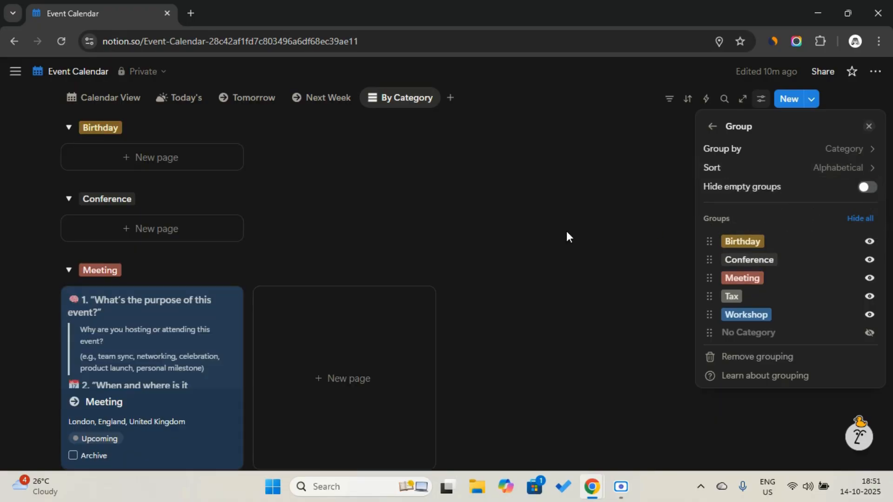
{"action": "left_click", "coordinate": [567, 230]}
- Collapse the Birthday, Conference and Meeting groups in the By Category view
{"action": "scroll", "coordinate": [126, 202], "scroll_direction": "up", "scroll_amount": 1}
{"action": "left_click", "coordinate": [70, 168]}
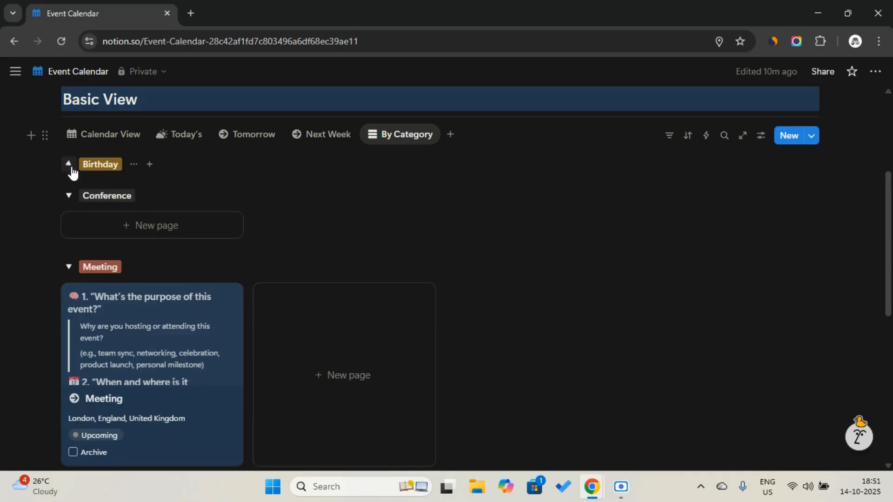
{"action": "left_click", "coordinate": [68, 195]}
{"action": "left_click", "coordinate": [68, 227]}
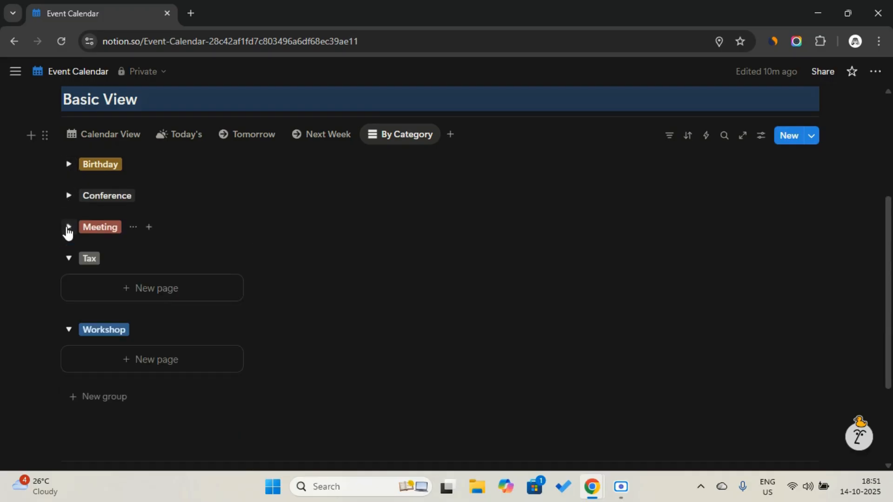
- Filter the By Category view to events whose Archive checkbox is Unchecked
{"action": "scroll", "coordinate": [70, 232], "scroll_direction": "up", "scroll_amount": 1}
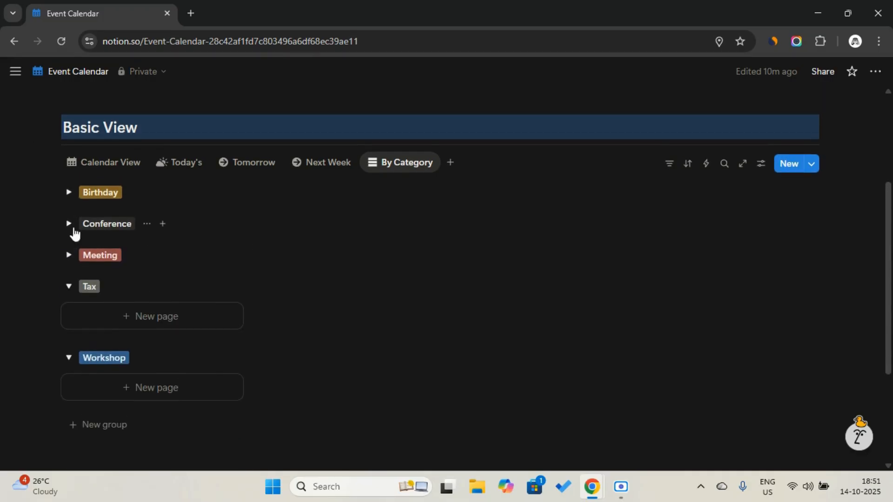
{"action": "left_click", "coordinate": [670, 167]}
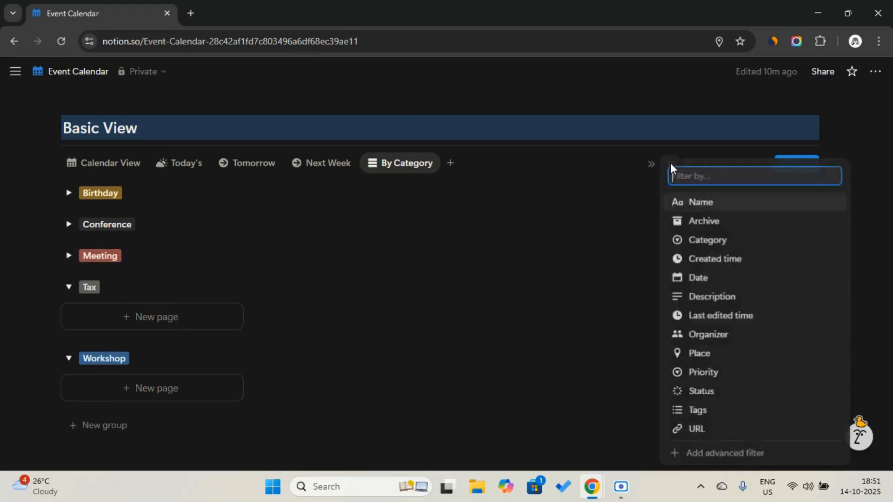
{"action": "left_click", "coordinate": [681, 221]}
{"action": "left_click", "coordinate": [134, 243]}
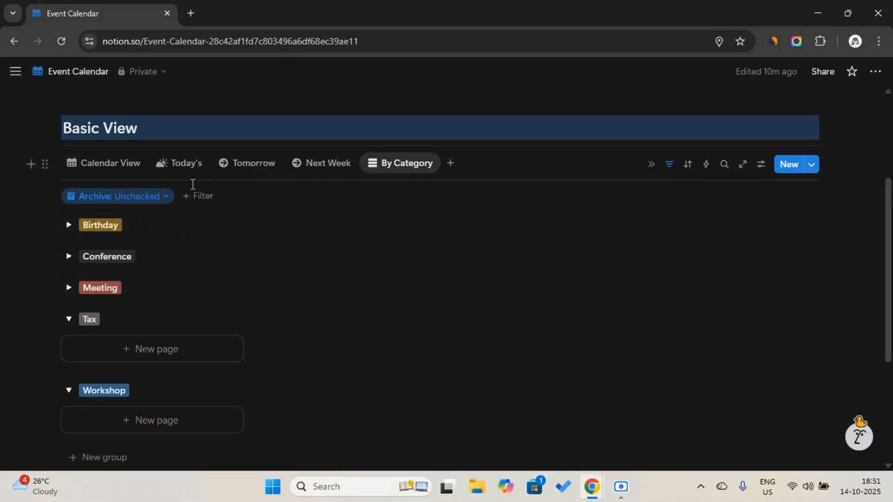
{"action": "left_click", "coordinate": [199, 195]}
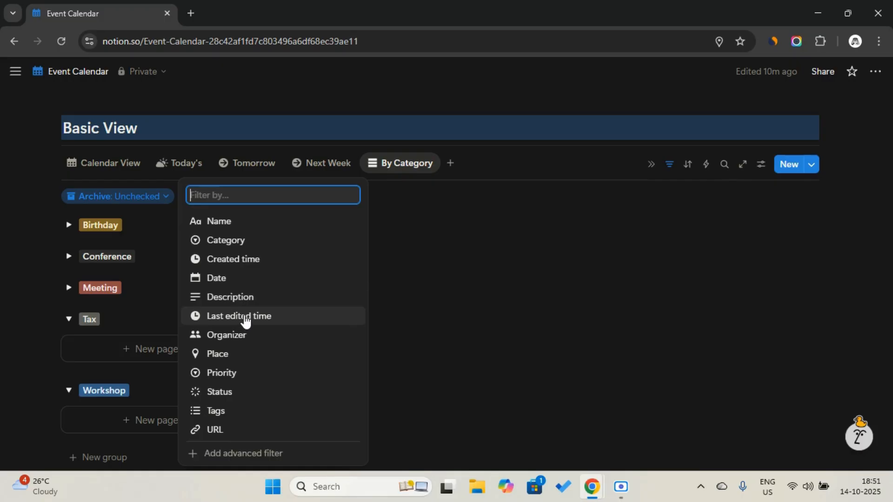
{"action": "left_click", "coordinate": [246, 279]}
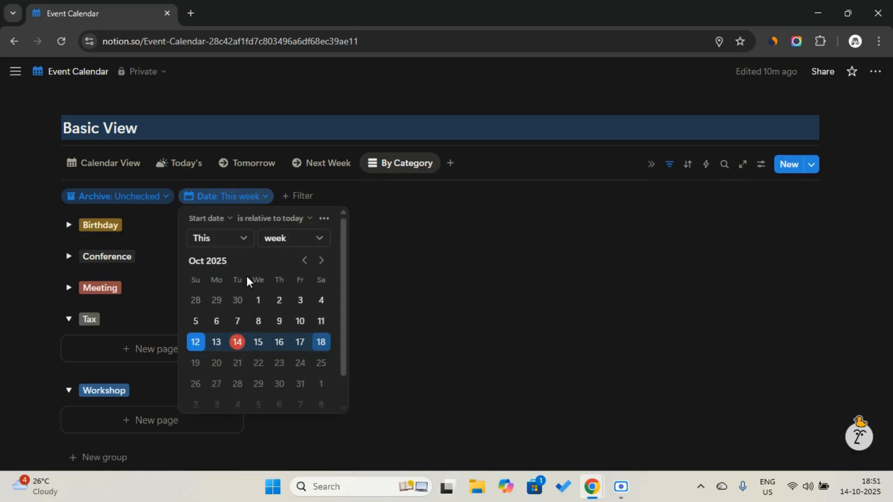
{"action": "left_click", "coordinate": [324, 219]}
{"action": "left_click", "coordinate": [378, 224]}
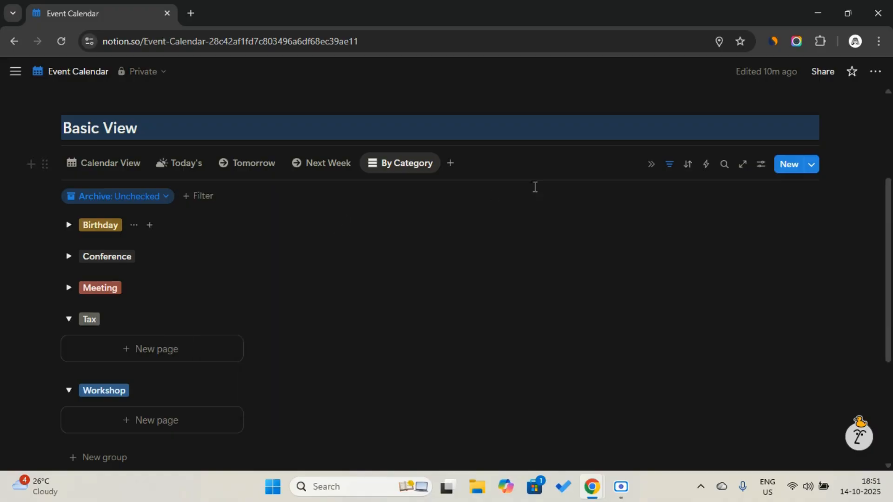
- Sort the By Category view by Date in descending order and hide the filter and sort bar
{"action": "left_click", "coordinate": [687, 164]}
{"action": "left_click", "coordinate": [733, 297]}
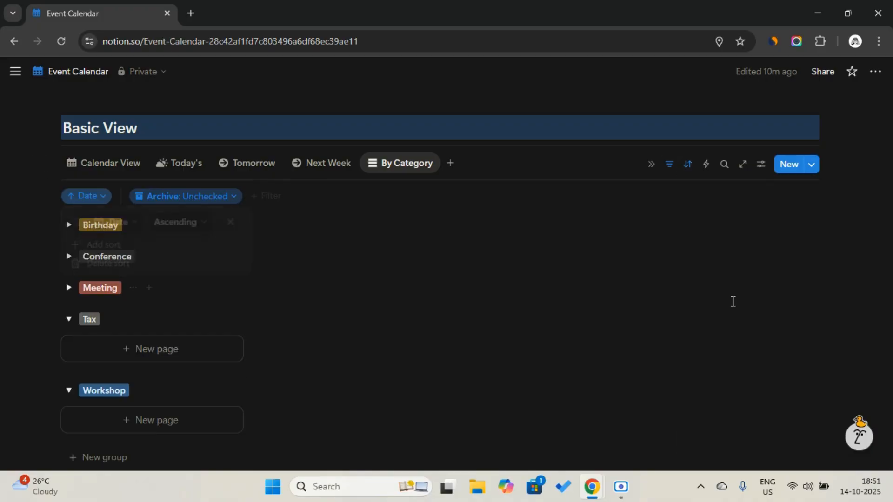
{"action": "left_click", "coordinate": [183, 225]}
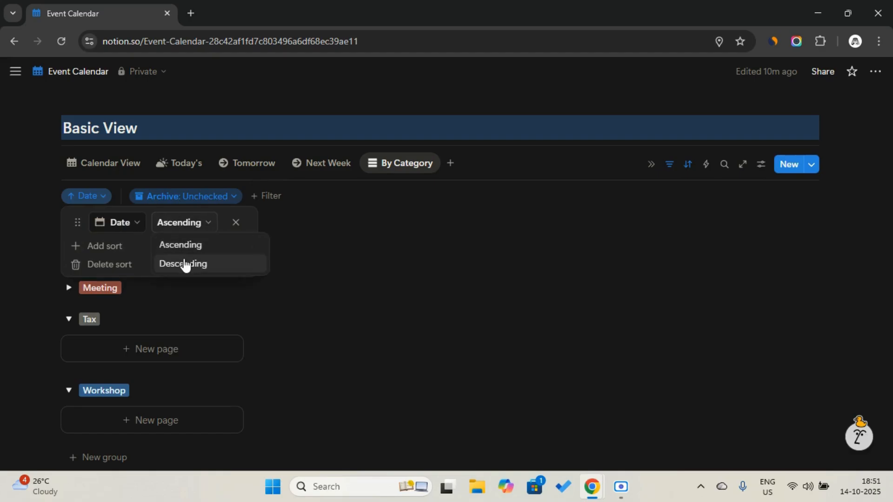
{"action": "left_click", "coordinate": [185, 264]}
{"action": "left_click", "coordinate": [672, 171]}
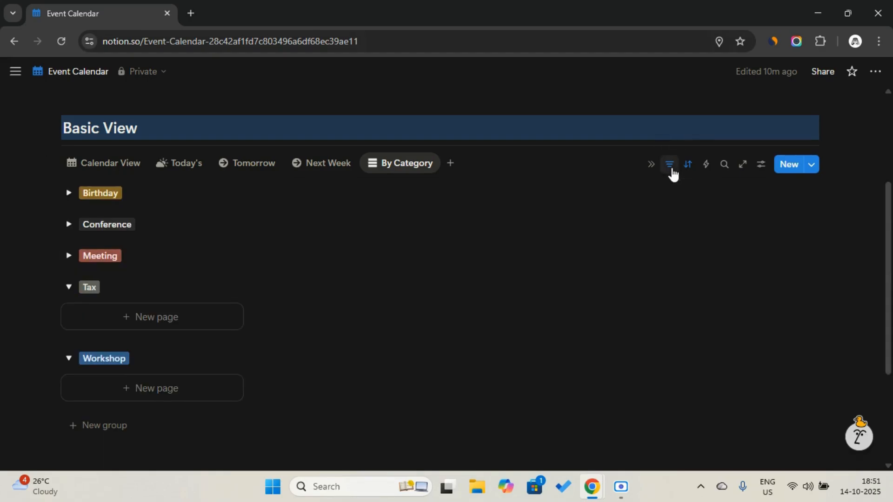
- Add a new event dated October 15, 2025 to the expanded Meeting group, then collapse the group again
{"action": "left_click", "coordinate": [68, 255]}
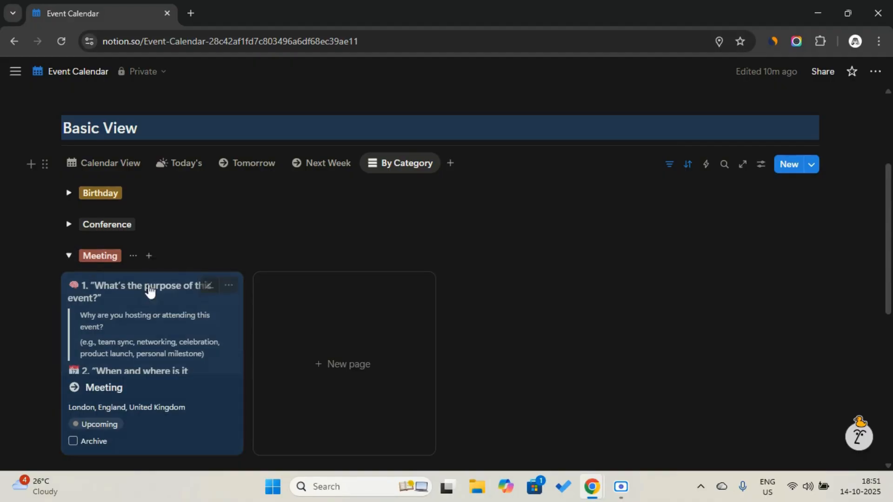
{"action": "scroll", "coordinate": [341, 330], "scroll_direction": "down", "scroll_amount": 1}
{"action": "left_click", "coordinate": [341, 331]}
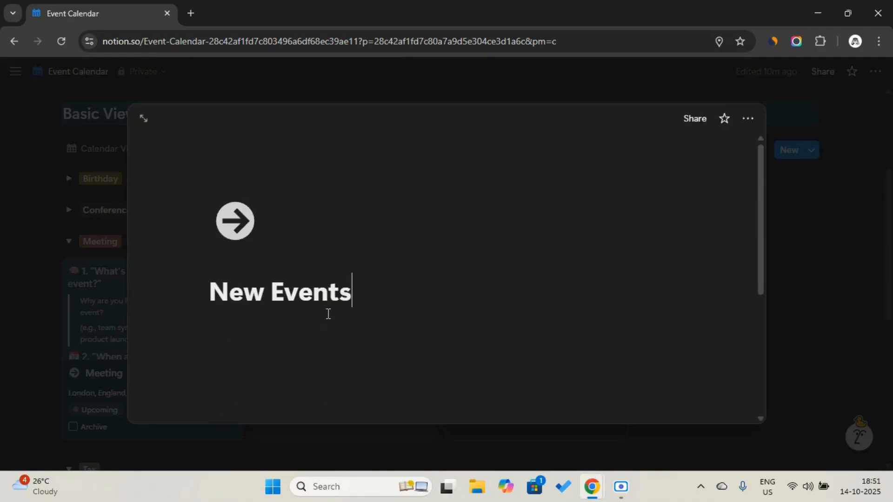
{"action": "left_click", "coordinate": [333, 355]}
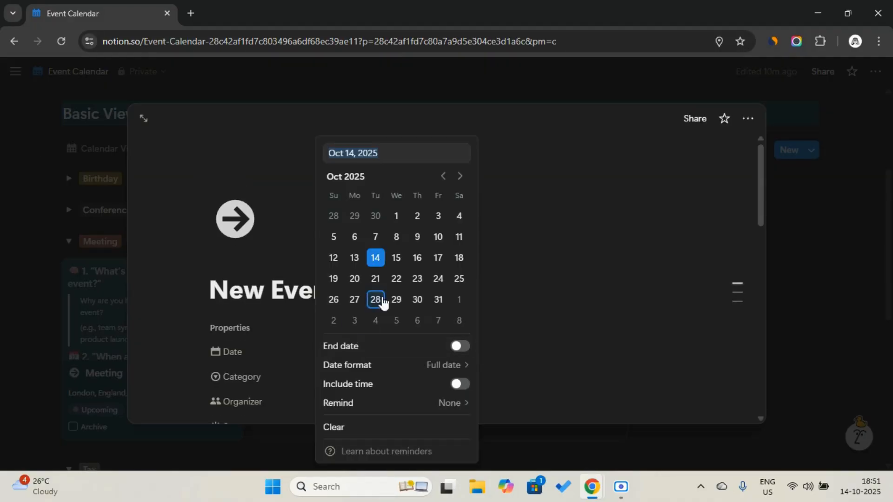
{"action": "left_click", "coordinate": [398, 261]}
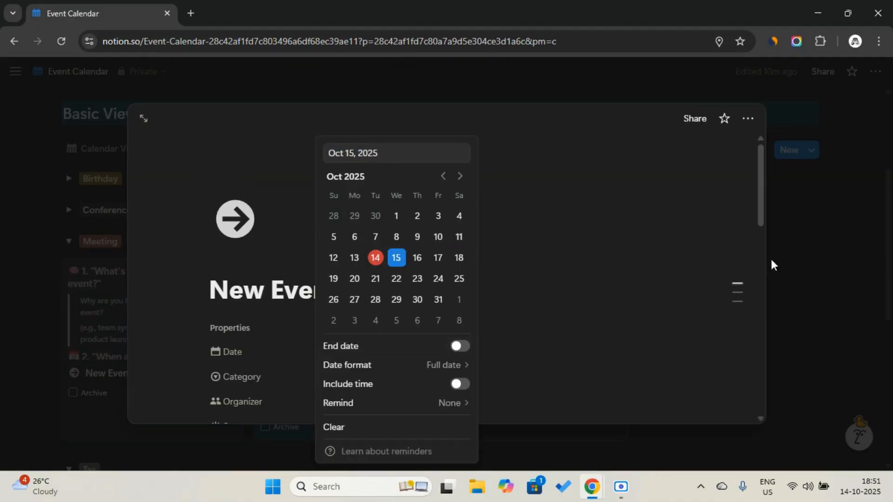
{"action": "left_click", "coordinate": [794, 260]}
{"action": "left_click", "coordinate": [808, 255]}
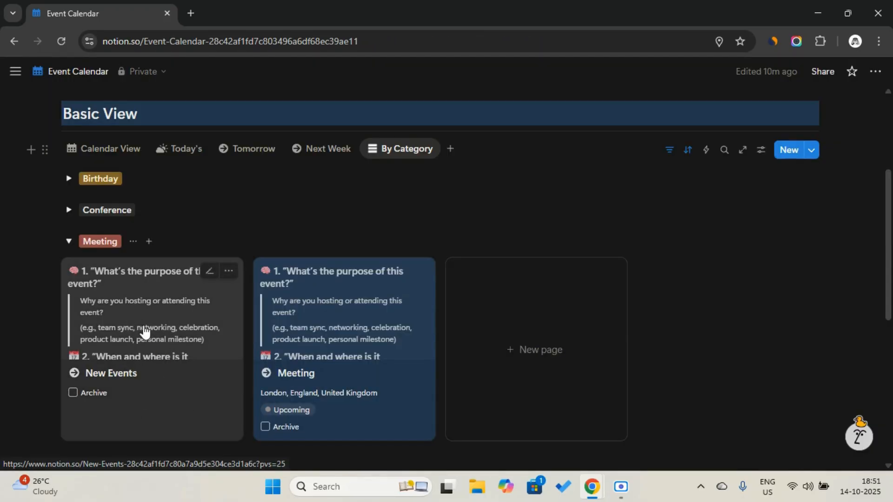
{"action": "left_click", "coordinate": [68, 240]}
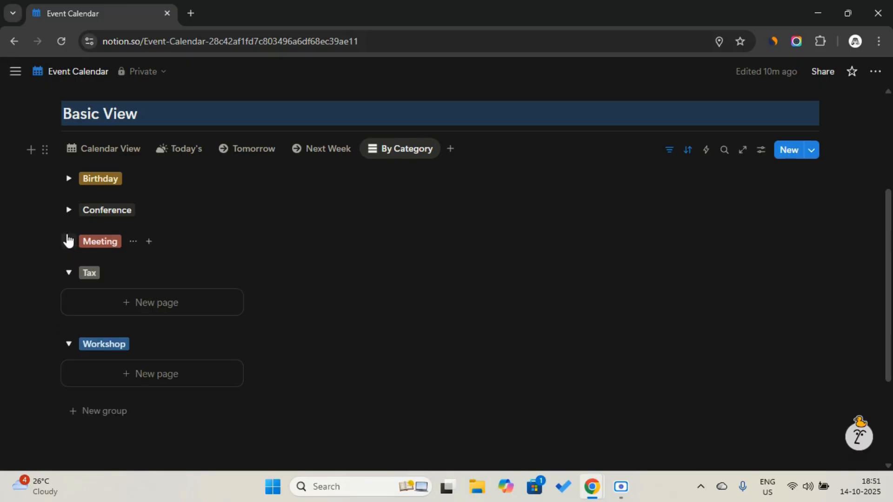
{"action": "left_click", "coordinate": [499, 116]}
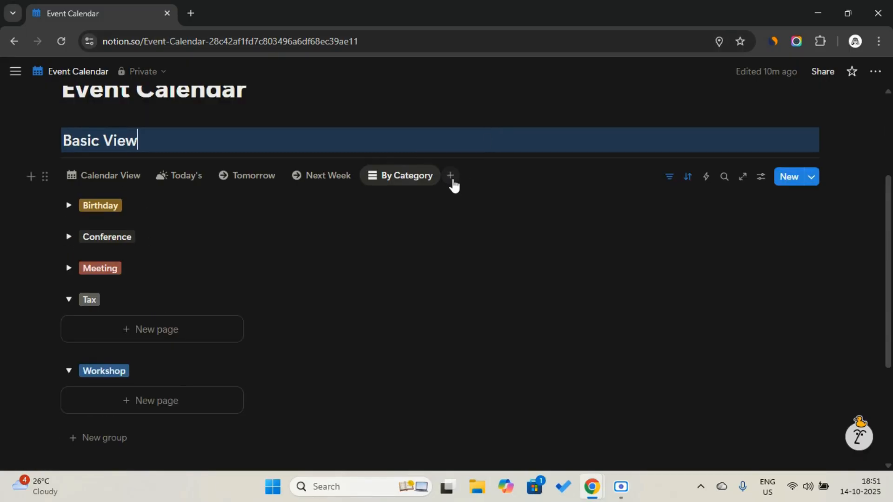
{"action": "left_click", "coordinate": [452, 179]}
{"action": "left_click", "coordinate": [481, 236]}
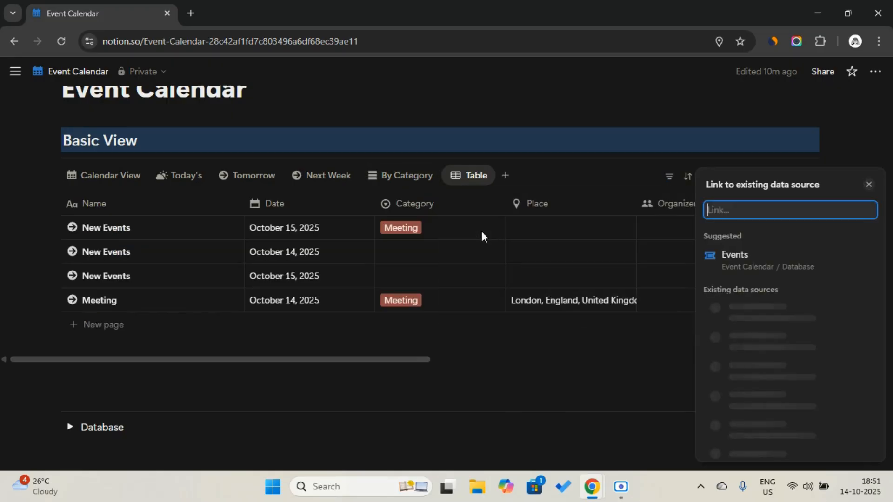
{"action": "left_click", "coordinate": [557, 161]}
{"action": "left_click", "coordinate": [471, 176]}
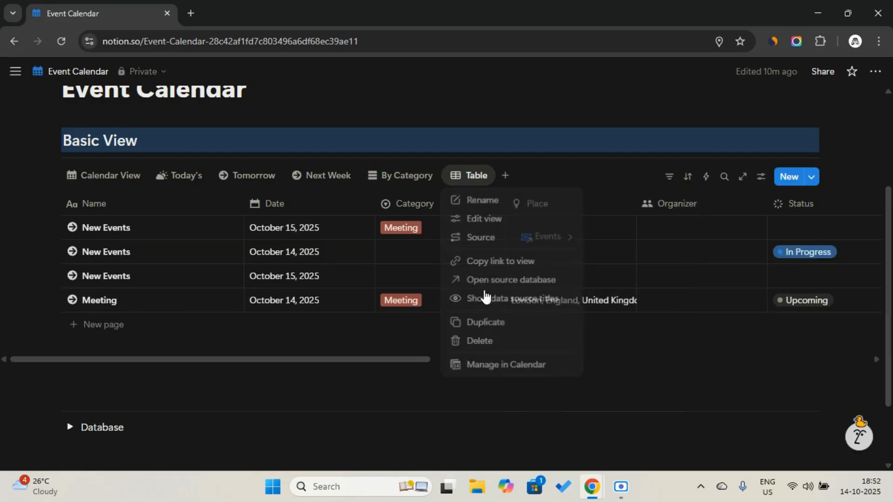
{"action": "left_click", "coordinate": [483, 346]}
{"action": "left_click", "coordinate": [496, 260]}
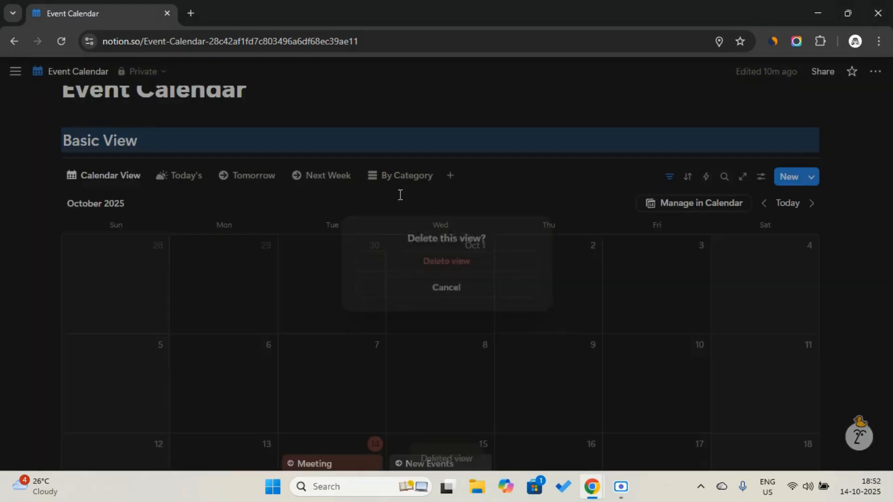
- Duplicate the By Category view and rename the copy to By Tags
{"action": "left_click", "coordinate": [400, 179]}
{"action": "left_click", "coordinate": [399, 179]}
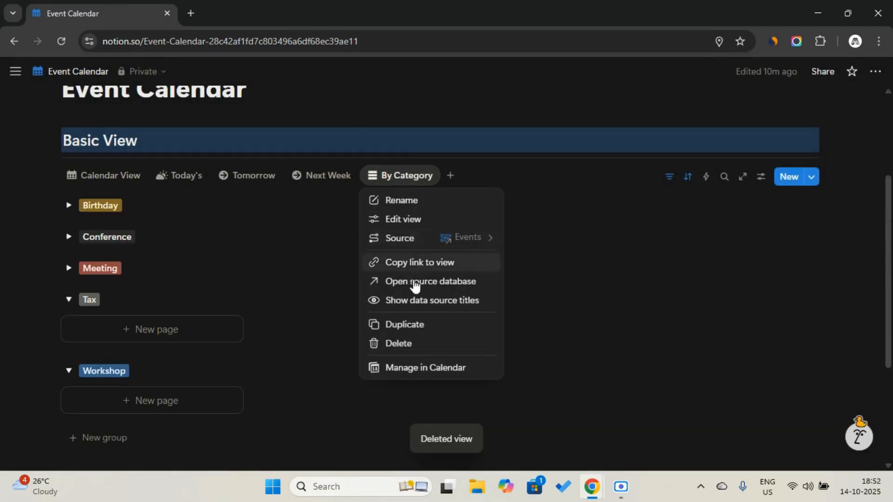
{"action": "left_click", "coordinate": [429, 317]}
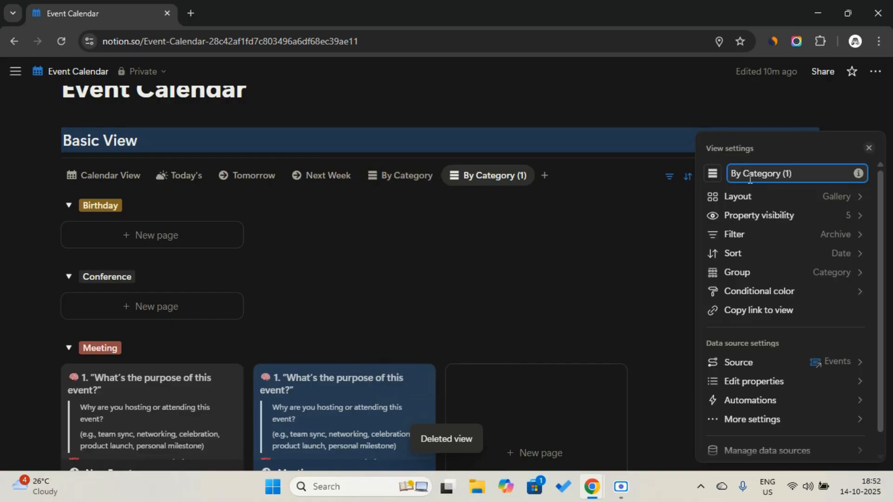
{"action": "left_click_drag", "start_coordinate": [760, 179], "coordinate": [832, 177]}
{"action": "key", "text": "Caps_Lock"}
{"action": "type", "text": "T"}
{"action": "key", "text": "Caps_Lock"}
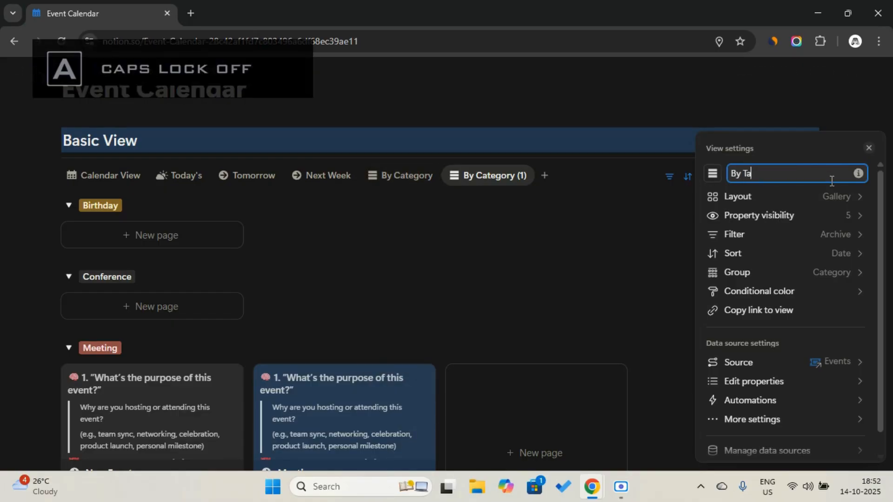
{"action": "type", "text": "ags"}
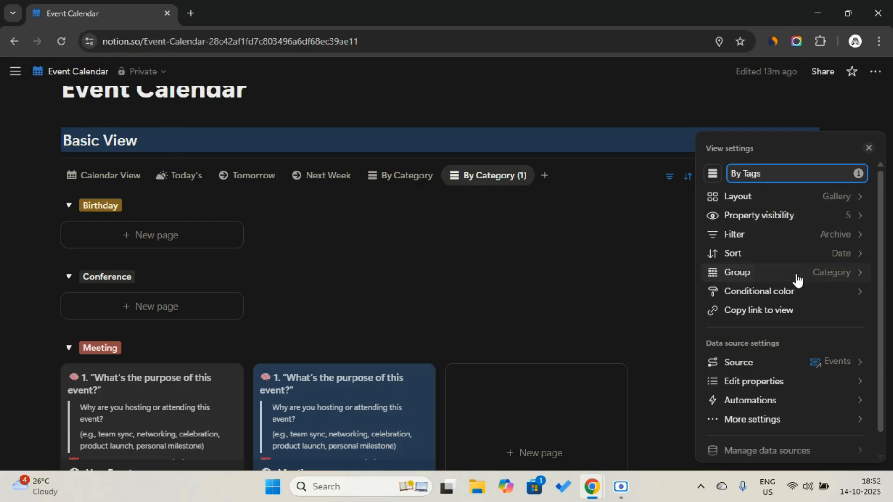
- Change the grouping of the By Tags view from Category to Tags
{"action": "left_click", "coordinate": [795, 275]}
{"action": "left_click", "coordinate": [819, 227]}
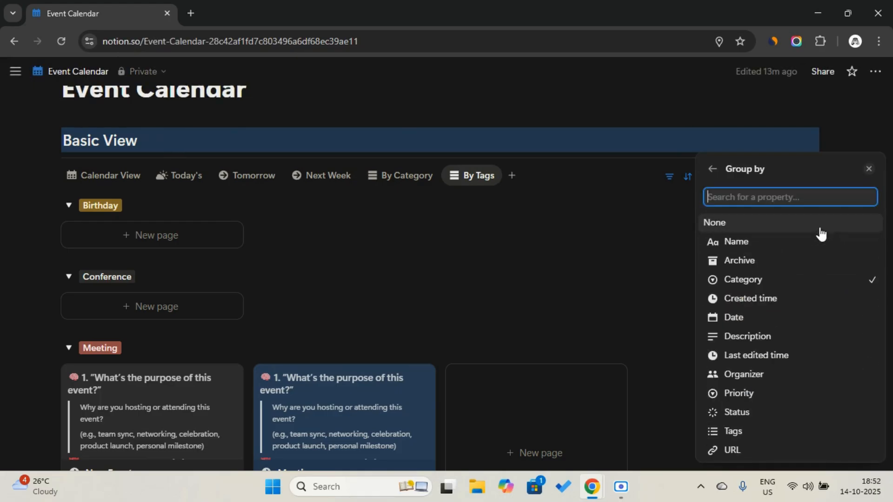
{"action": "left_click", "coordinate": [761, 432]}
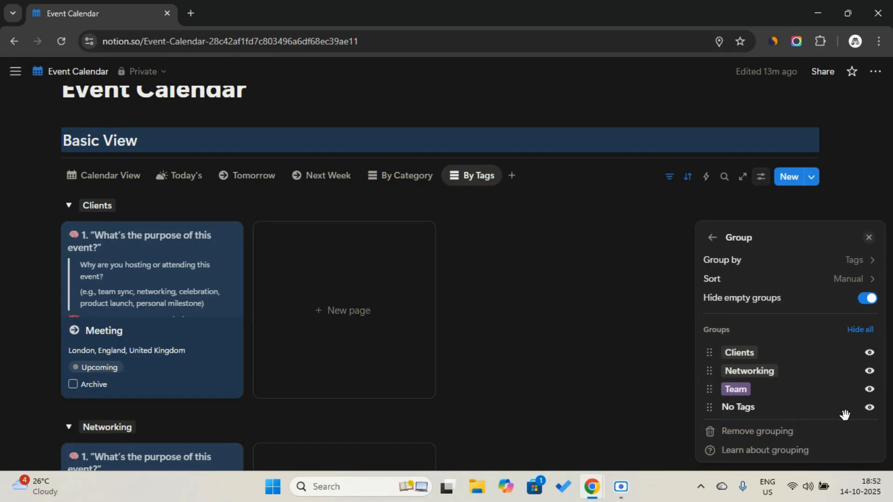
- Move the No Tags group above the other tag groups and set the group sorting to Alphabetical
{"action": "left_click_drag", "start_coordinate": [775, 406], "coordinate": [778, 356]}
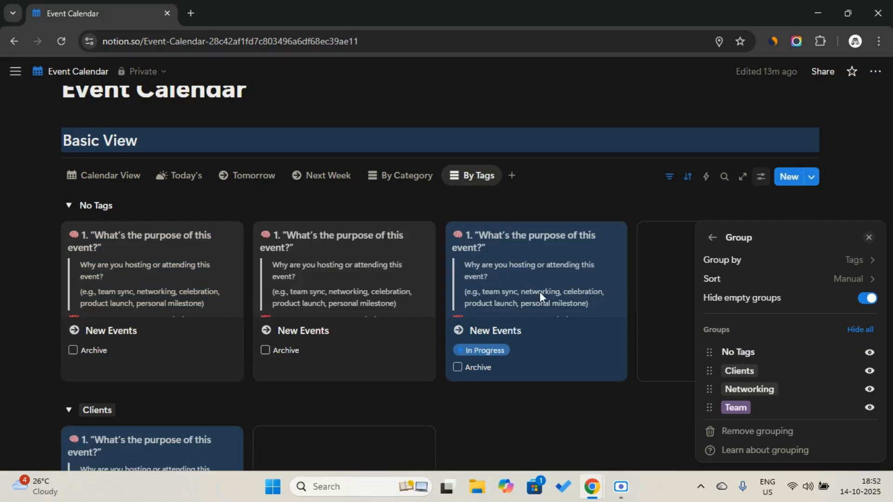
{"action": "left_click", "coordinate": [815, 282]}
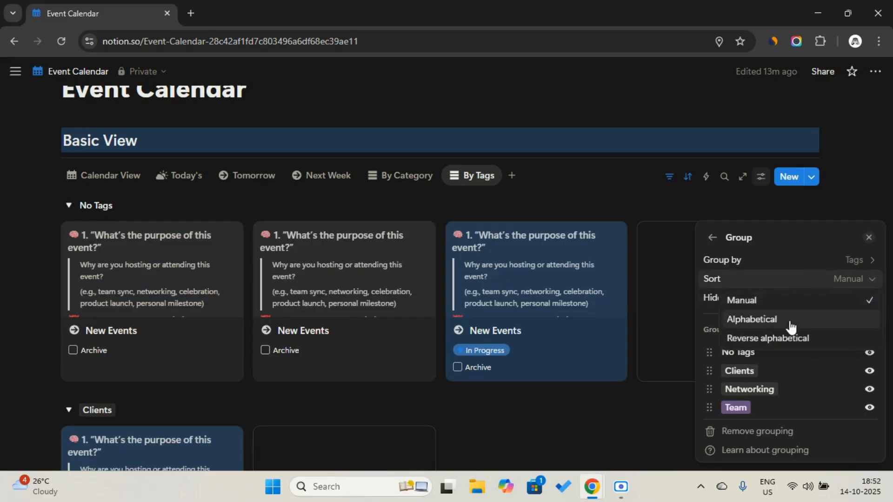
{"action": "left_click", "coordinate": [783, 322]}
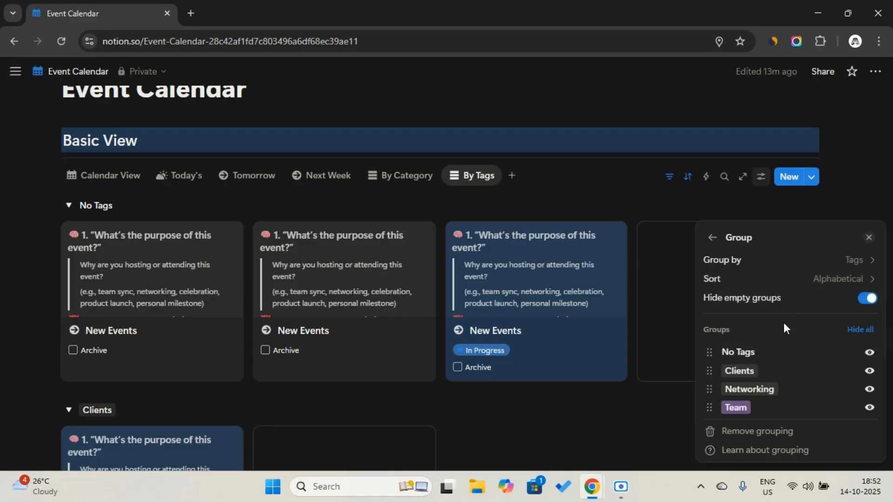
{"action": "left_click", "coordinate": [639, 190]}
- Add a table view based on the Events database and name it High Priority
{"action": "left_click", "coordinate": [511, 176]}
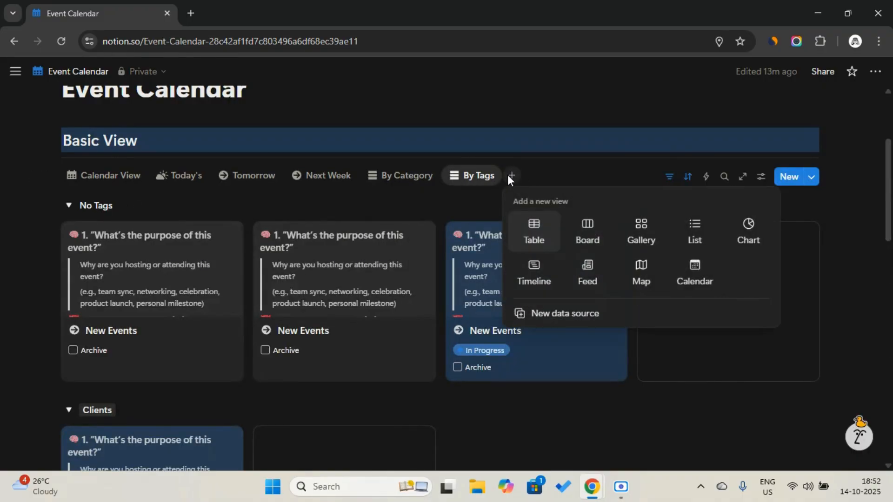
{"action": "left_click", "coordinate": [535, 231]}
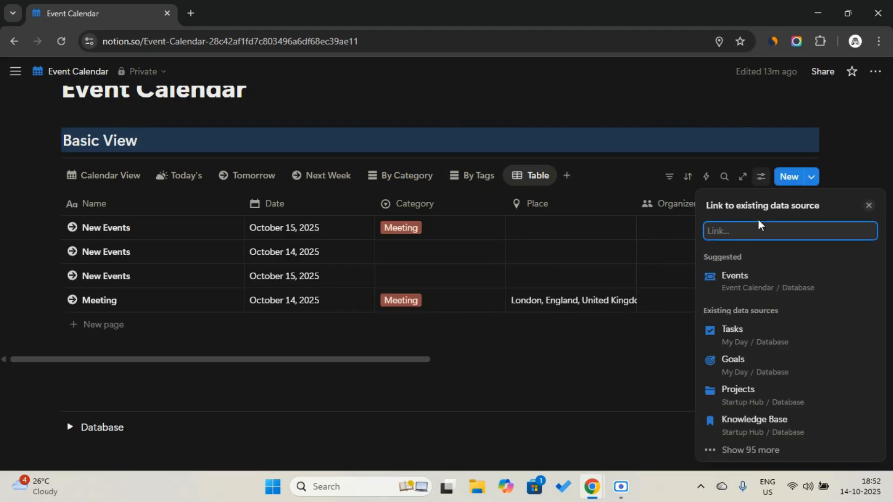
{"action": "left_click", "coordinate": [756, 273]}
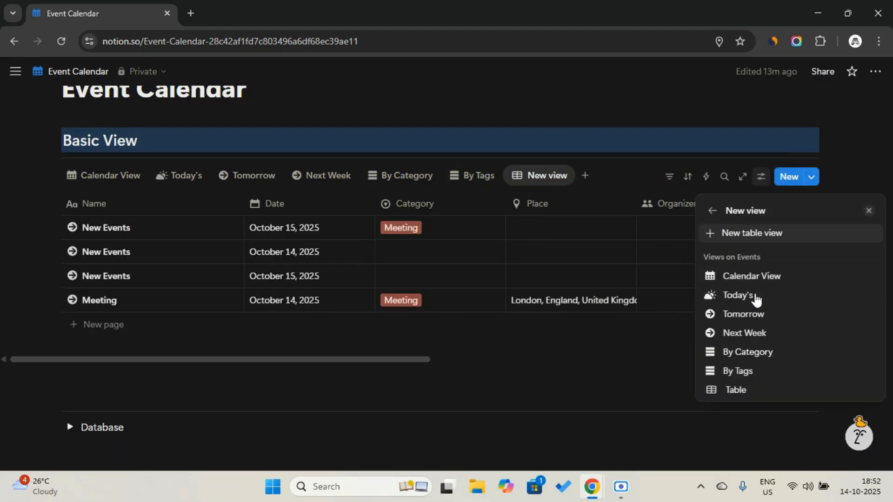
{"action": "left_click", "coordinate": [747, 393]}
{"action": "type", "text": "High Priority"}
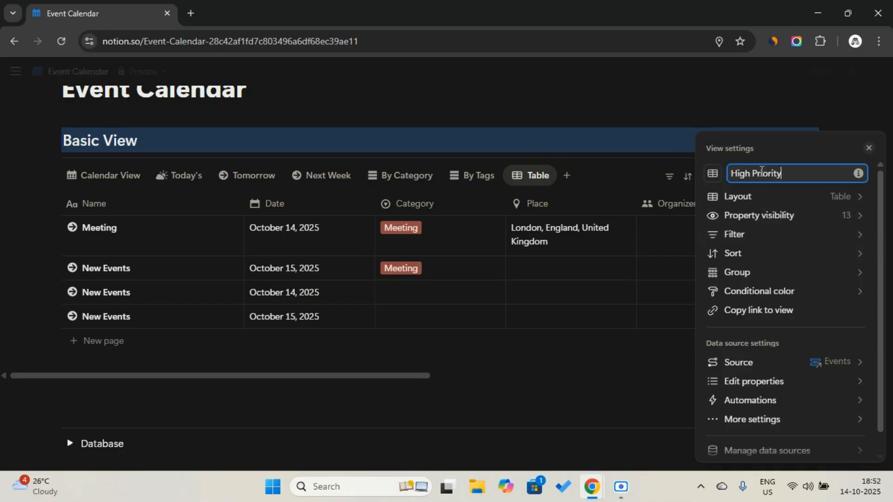
- Give the High Priority view a stack icon from the recent icons and close the view settings
{"action": "left_click", "coordinate": [713, 174]}
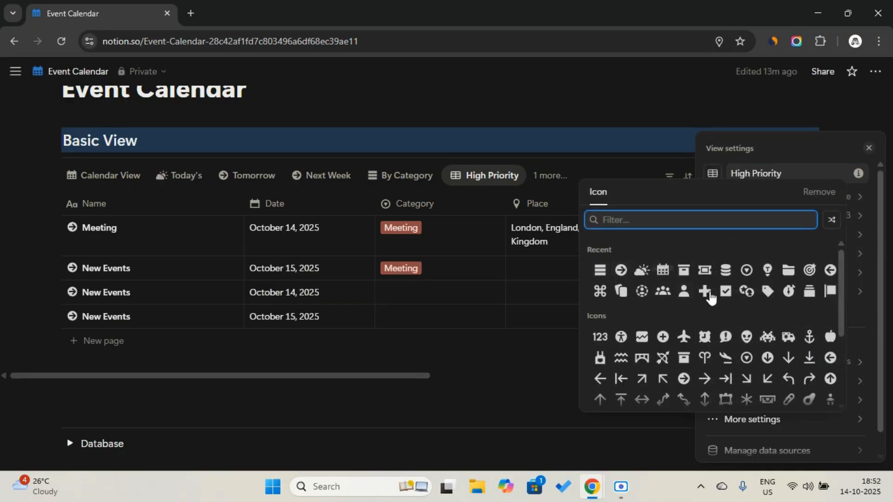
{"action": "left_click", "coordinate": [809, 293]}
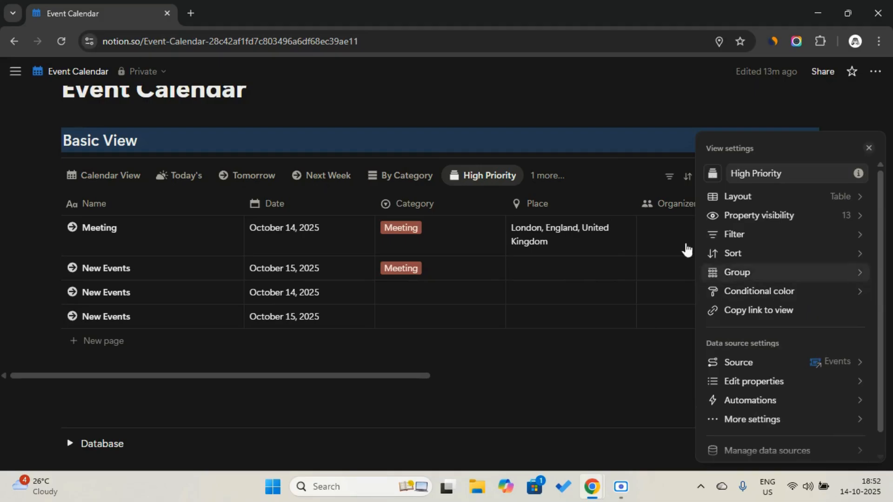
{"action": "left_click", "coordinate": [604, 159]}
- Filter the High Priority view to events whose Archive checkbox is Unchecked and whose Priority is High
{"action": "left_click", "coordinate": [670, 177]}
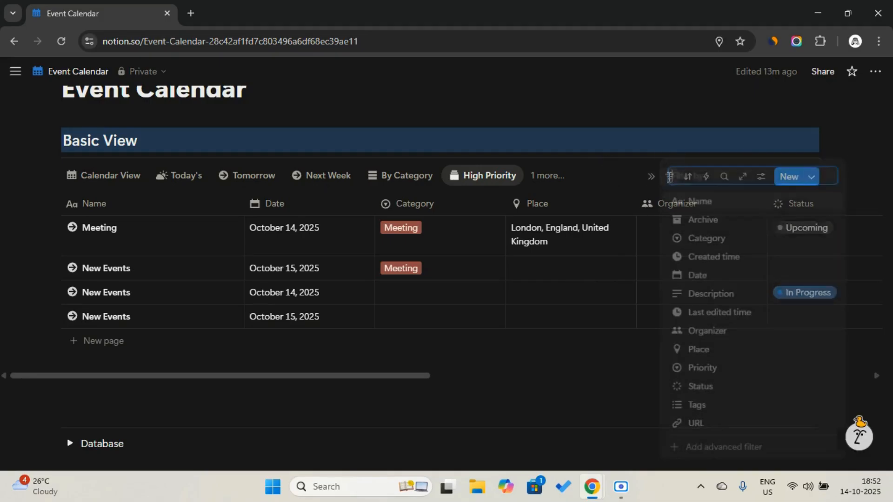
{"action": "left_click", "coordinate": [691, 221]}
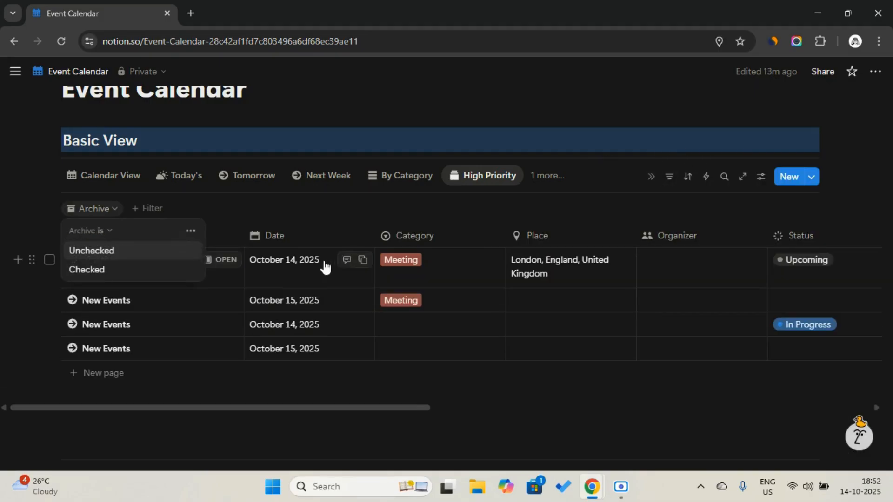
{"action": "left_click", "coordinate": [177, 250]}
{"action": "left_click", "coordinate": [197, 209]}
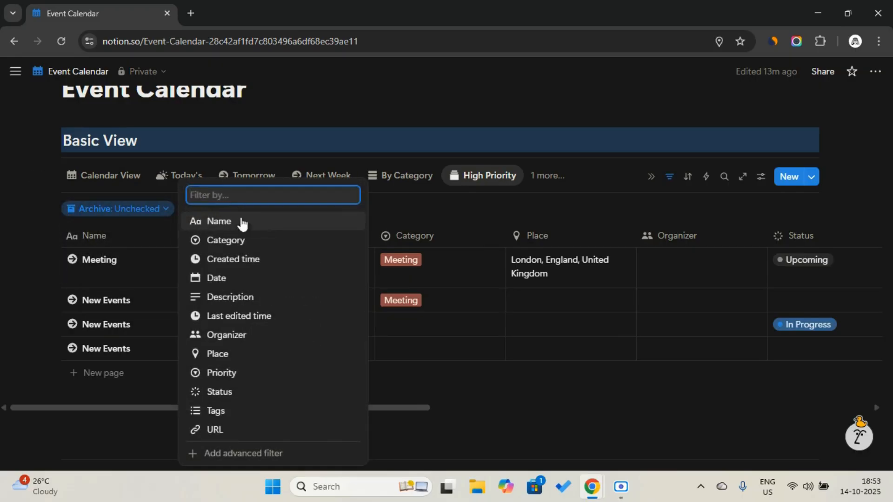
{"action": "left_click", "coordinate": [229, 373]}
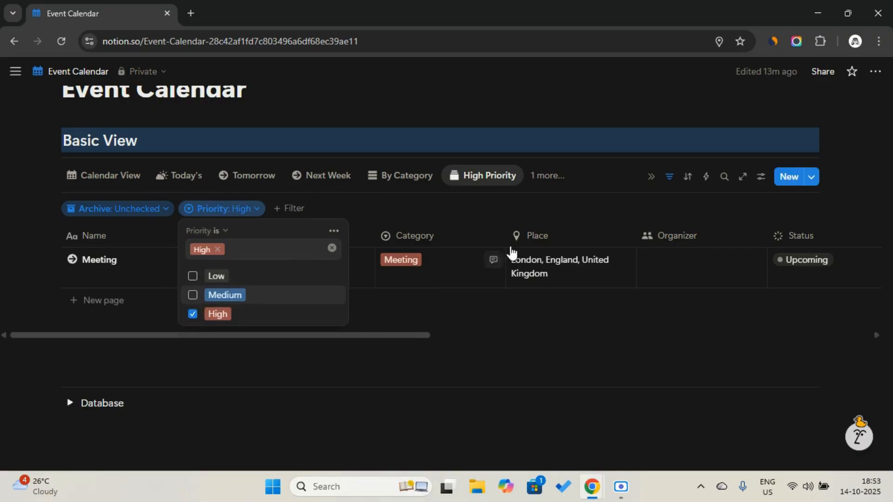
- Add a Status filter to the High Priority view that keeps Upcoming and In Progress events
{"action": "left_click", "coordinate": [307, 212]}
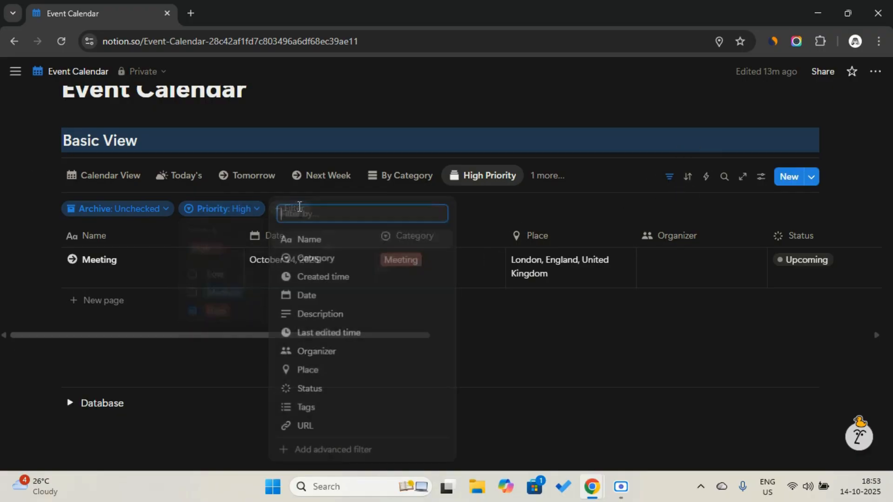
{"action": "left_click", "coordinate": [335, 391]}
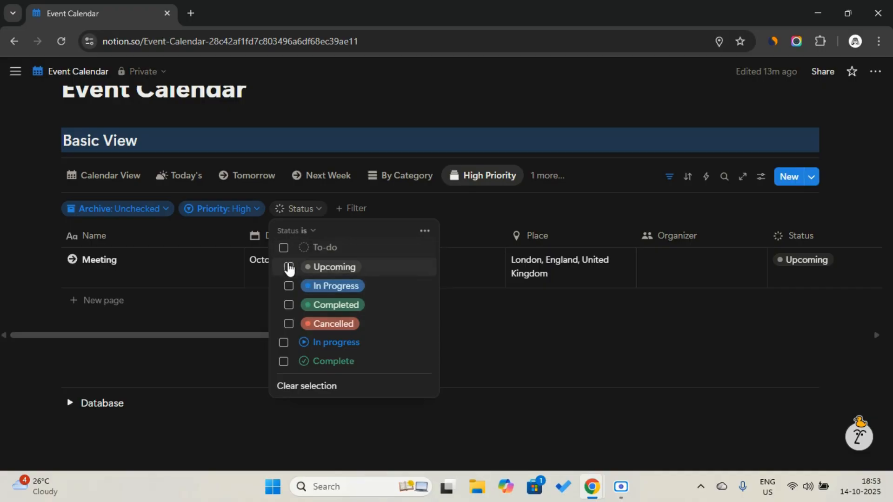
{"action": "left_click", "coordinate": [288, 268]}
{"action": "left_click", "coordinate": [288, 290]}
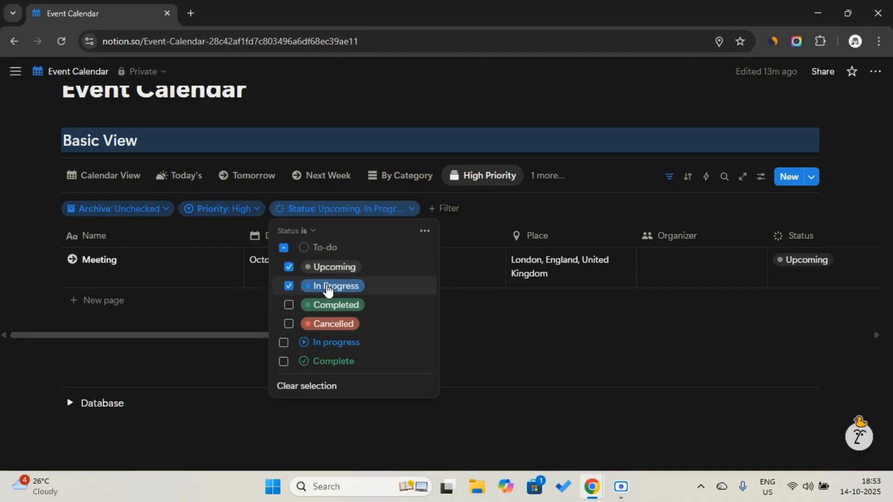
{"action": "left_click", "coordinate": [699, 178]}
- Sort the High Priority view by Created time and switch the sort direction
{"action": "left_click", "coordinate": [691, 177]}
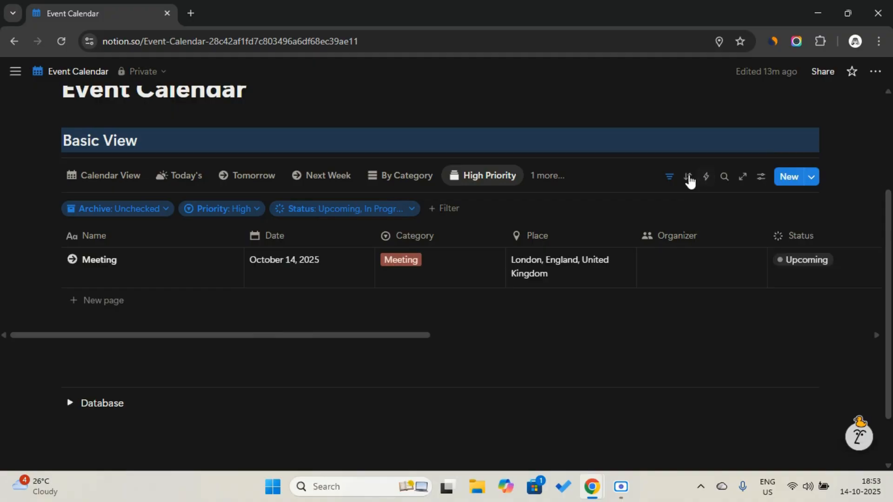
{"action": "left_click", "coordinate": [689, 177]}
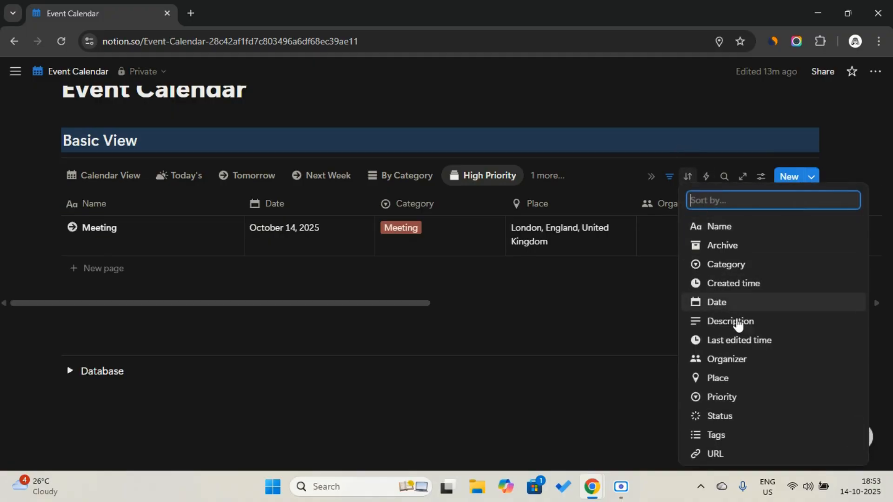
{"action": "left_click", "coordinate": [738, 344]}
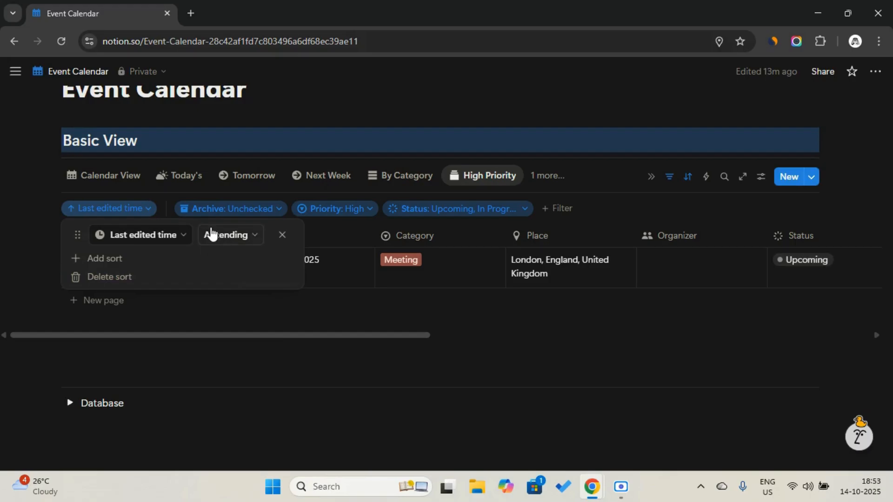
{"action": "left_click", "coordinate": [154, 247]}
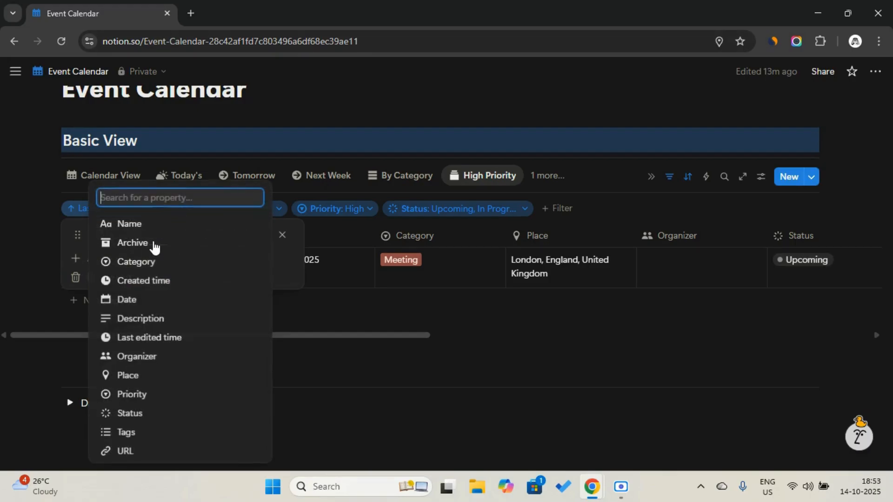
{"action": "left_click", "coordinate": [167, 281]}
{"action": "left_click", "coordinate": [205, 236]}
{"action": "left_click", "coordinate": [211, 285]}
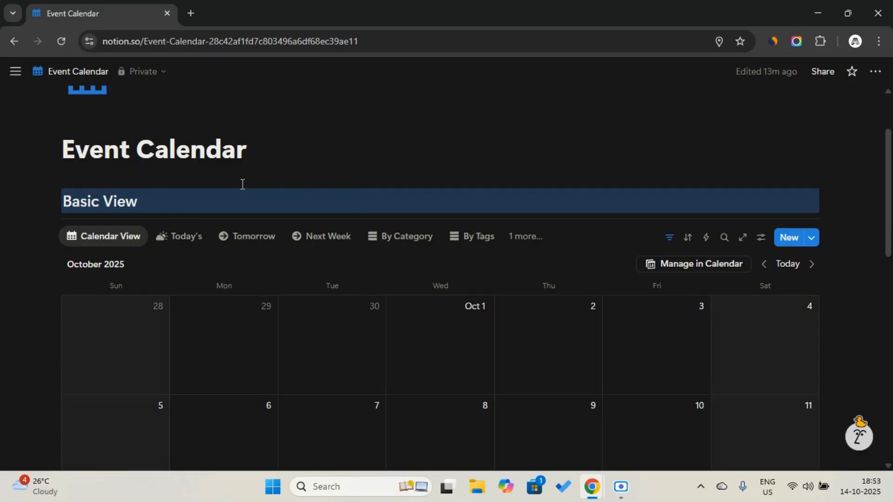
- Insert a 3-column layout between the page title and the Basic View heading
{"action": "left_click", "coordinate": [270, 156]}
{"action": "key", "text": "Return"}
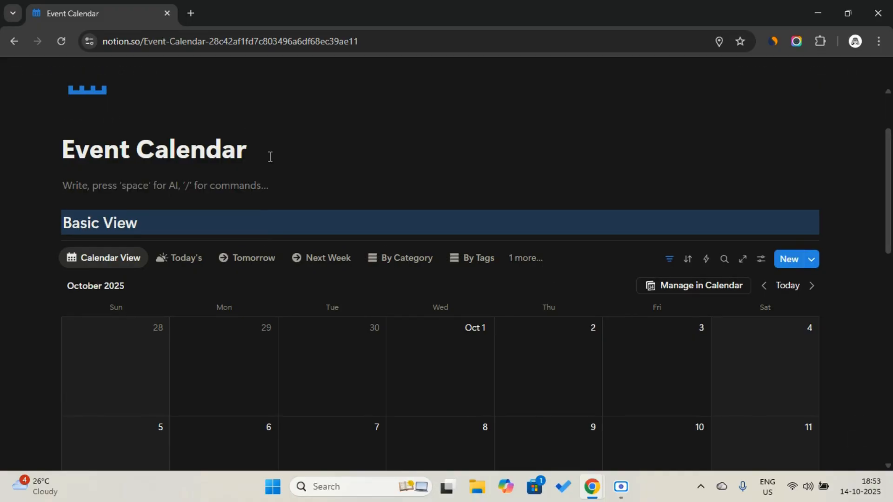
{"action": "type", "text": "/butt"}
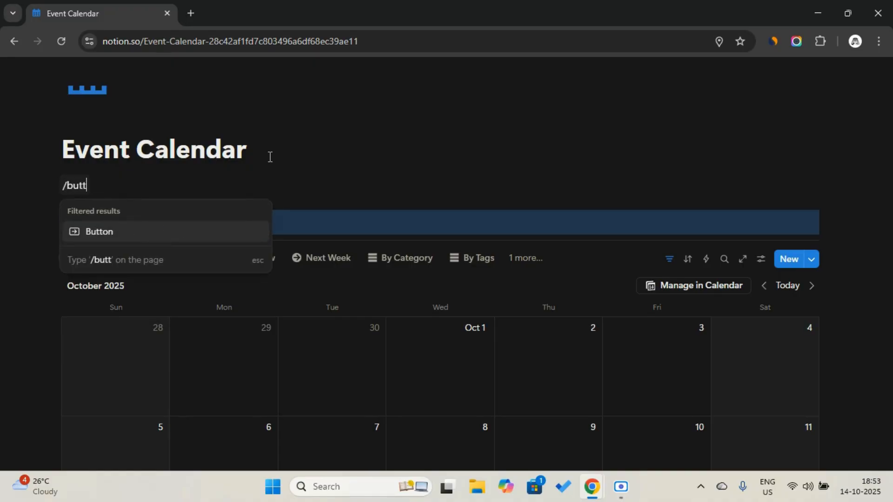
{"action": "key", "text": "BackSpace"}
{"action": "key", "text": "BackSpace"}
{"action": "key", "text": "BackSpace"}
{"action": "key", "text": "BackSpace"}
{"action": "type", "text": "col"}
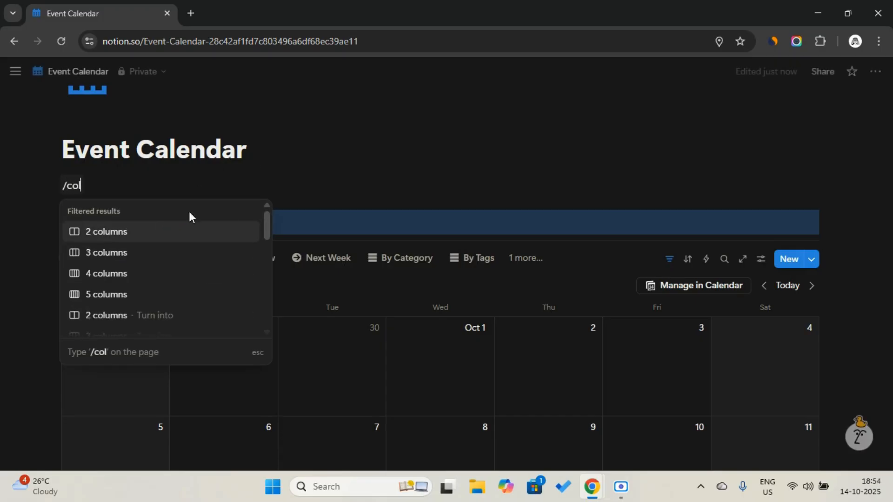
{"action": "left_click", "coordinate": [175, 252]}
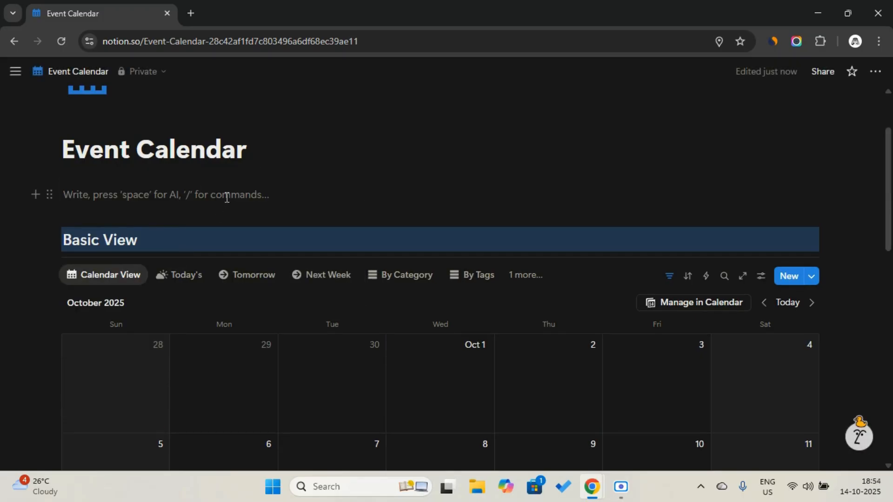
- Insert a button block in the first column and name it New Event
{"action": "type", "text": "/"}
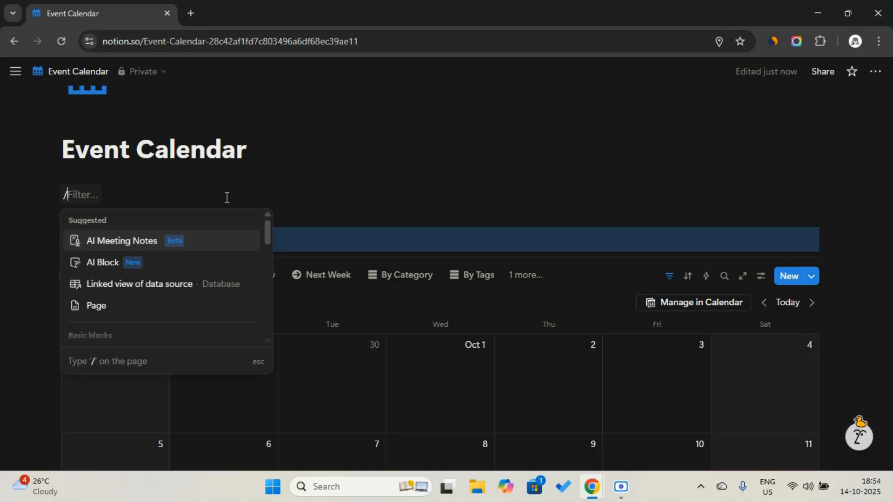
{"action": "type", "text": "butt"}
{"action": "key", "text": "Return"}
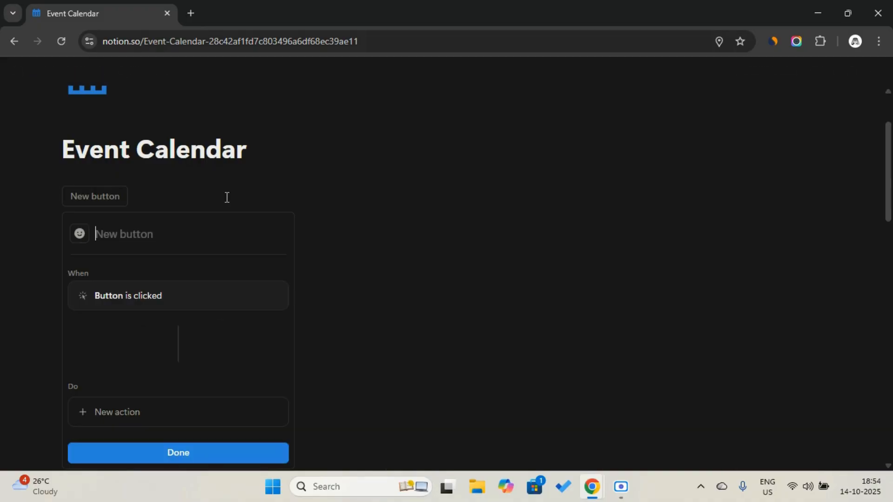
{"action": "key", "text": "Caps_Lock"}
{"action": "type", "text": "N"}
{"action": "key", "text": "Caps_Lock"}
{"action": "type", "text": "ew"}
{"action": "key", "text": "Caps_Lock"}
{"action": "type", "text": "Event"}
{"action": "key", "text": "Caps_Lock"}
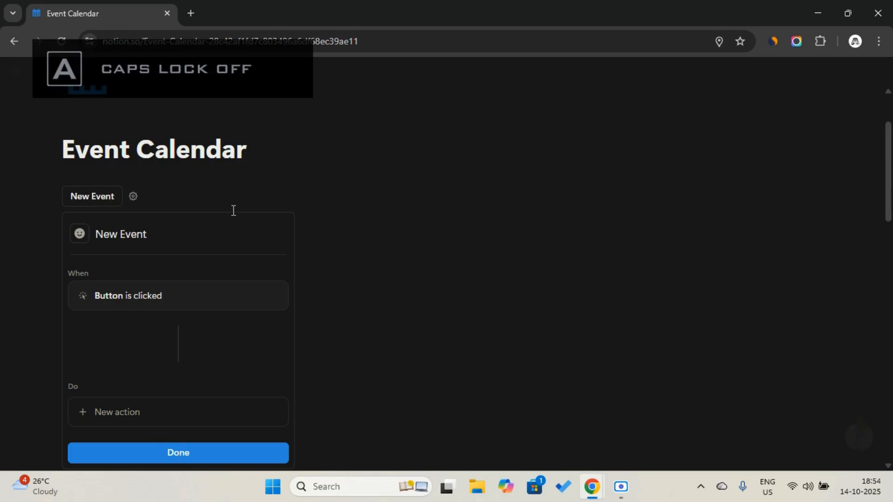
- Give the New Event button a blue calendar icon from the recent icons
{"action": "left_click", "coordinate": [81, 235]}
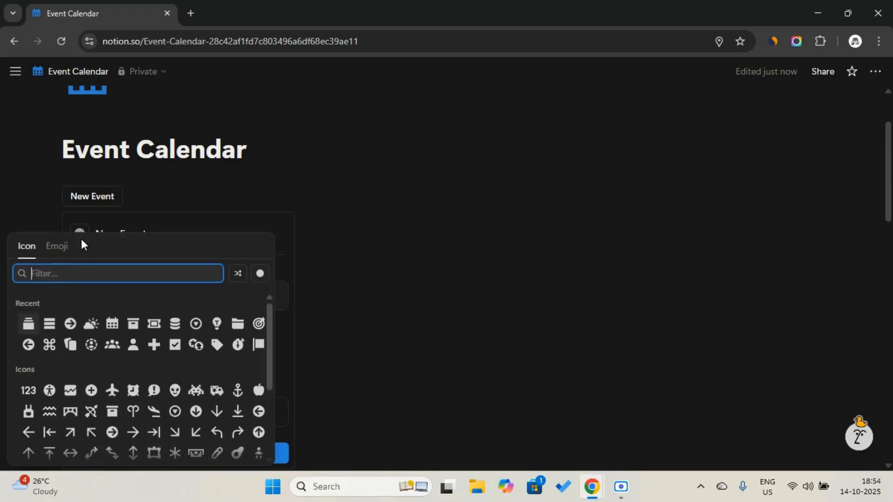
{"action": "left_click", "coordinate": [260, 274]}
{"action": "left_click", "coordinate": [284, 314]}
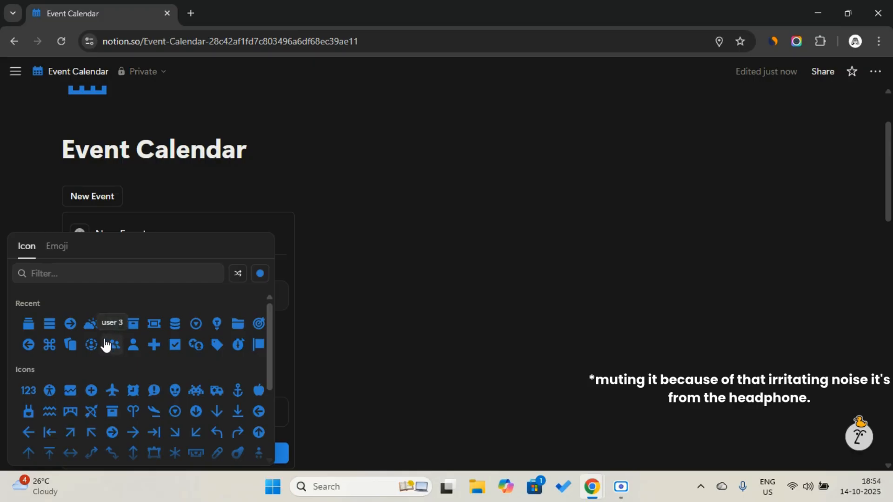
{"action": "left_click", "coordinate": [113, 327]}
- Add an action to the New Event button that adds a page to the Events database
{"action": "scroll", "coordinate": [156, 279], "scroll_direction": "down", "scroll_amount": 2}
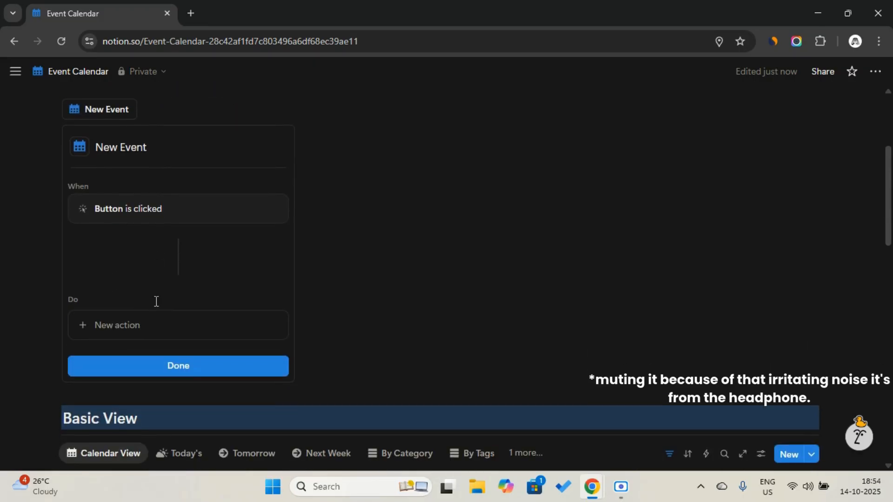
{"action": "left_click", "coordinate": [155, 319]}
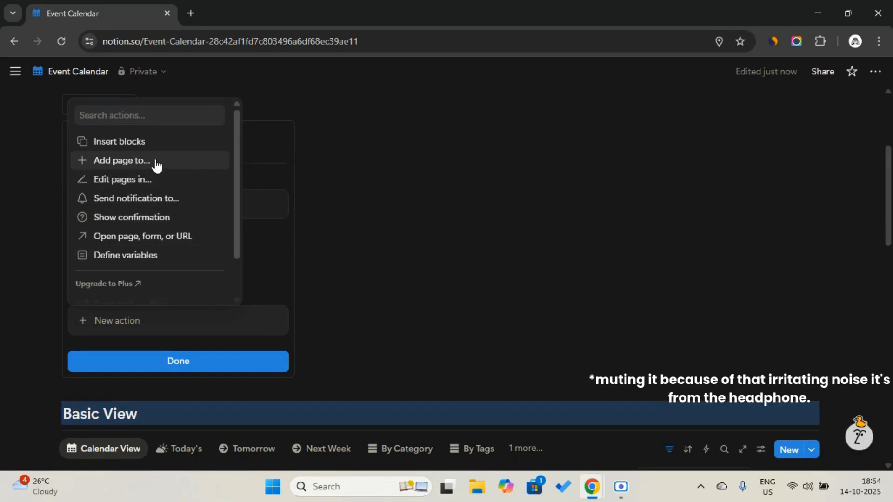
{"action": "left_click", "coordinate": [155, 161]}
{"action": "left_click", "coordinate": [170, 320]}
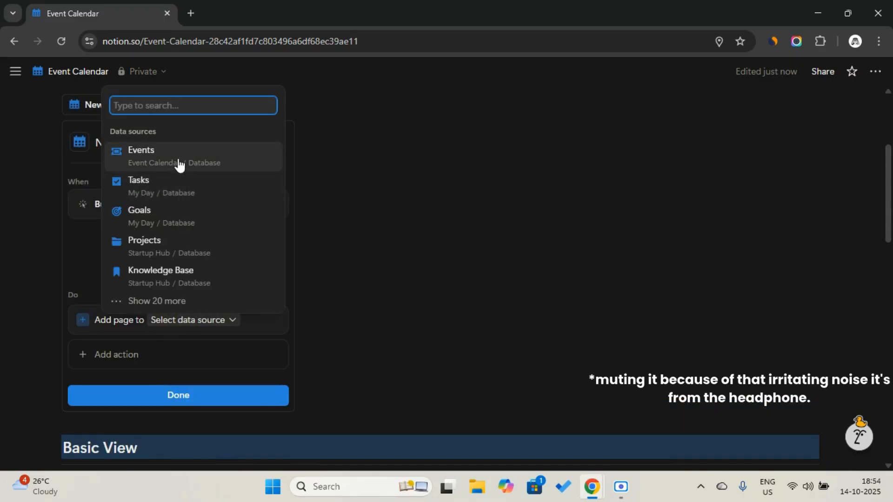
{"action": "left_click", "coordinate": [180, 159]}
{"action": "scroll", "coordinate": [176, 319], "scroll_direction": "down", "scroll_amount": 1}
{"action": "scroll", "coordinate": [139, 337], "scroll_direction": "down", "scroll_amount": 1}
{"action": "left_click", "coordinate": [133, 313]}
{"action": "left_click", "coordinate": [133, 313]}
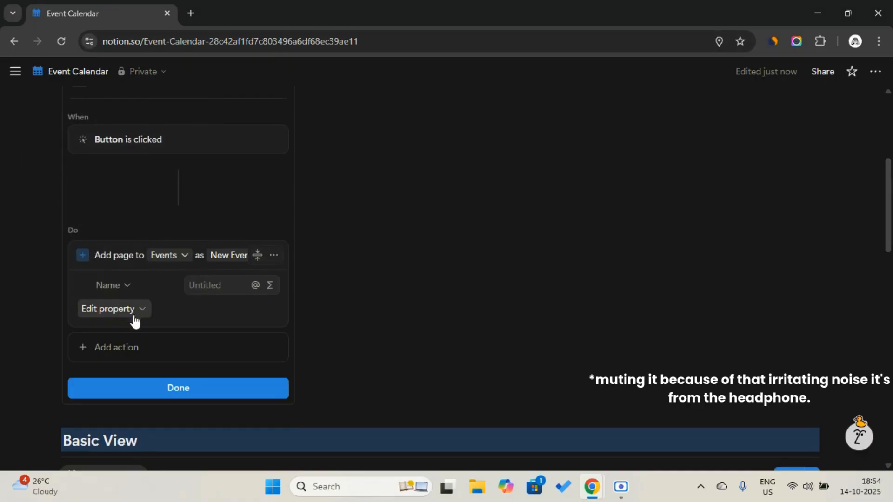
{"action": "left_click", "coordinate": [133, 312]}
{"action": "left_click", "coordinate": [131, 312]}
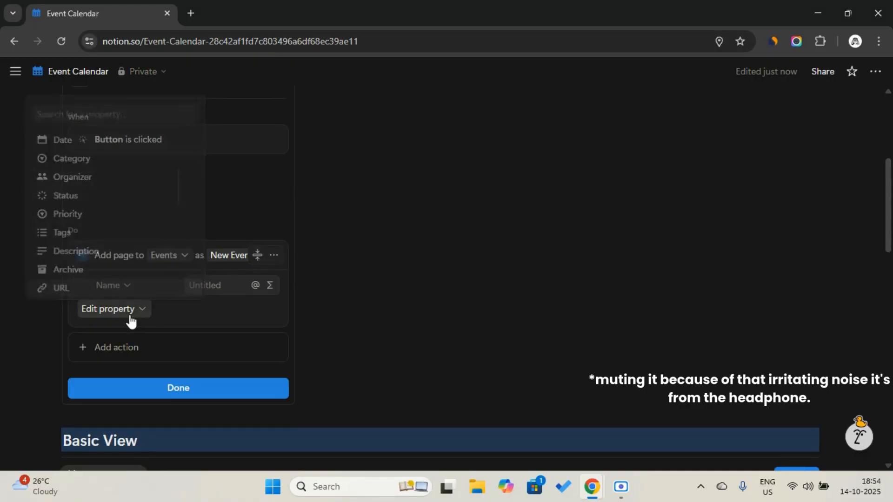
- Add an action that opens the page added to Events, and save the New Event button
{"action": "left_click", "coordinate": [116, 347]}
{"action": "left_click", "coordinate": [149, 264]}
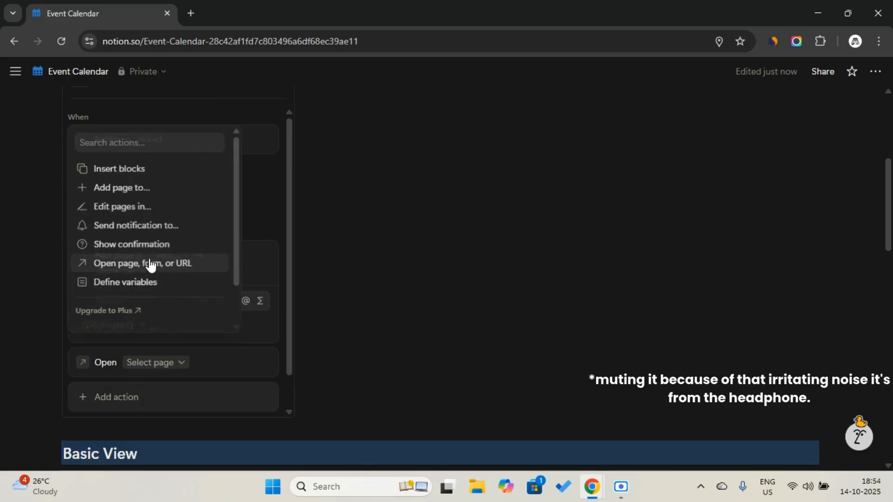
{"action": "left_click", "coordinate": [166, 372]}
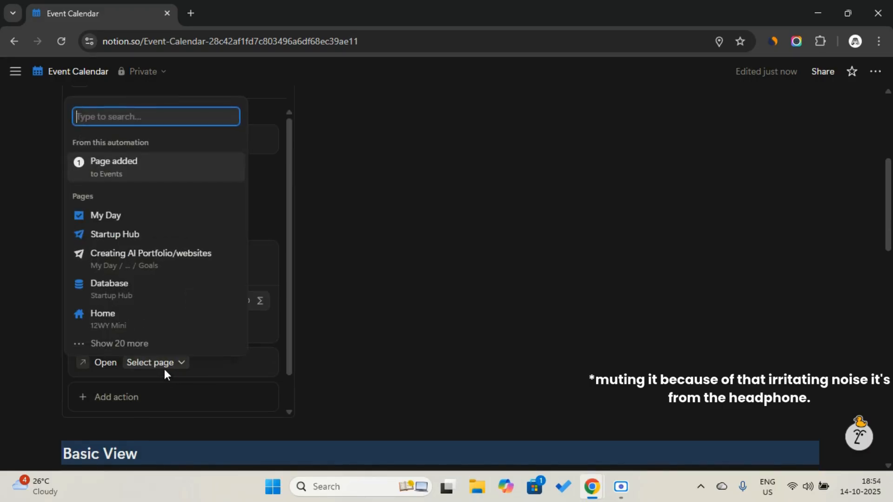
{"action": "left_click", "coordinate": [138, 175]}
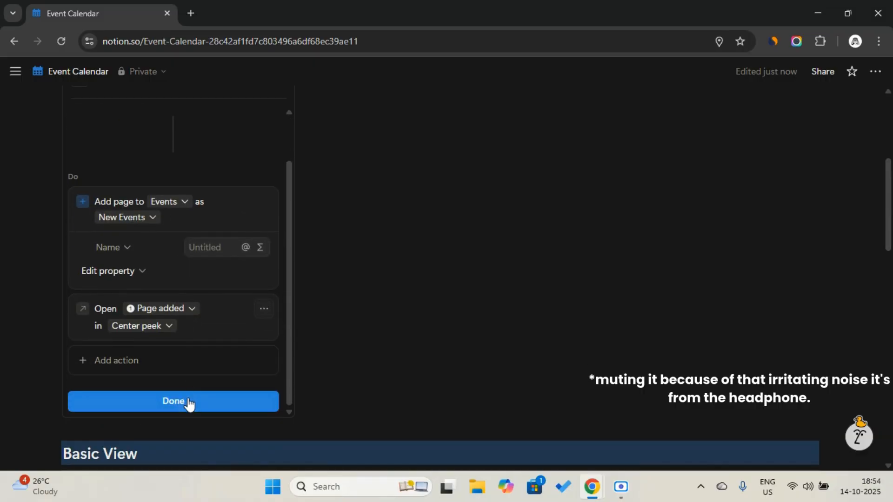
{"action": "left_click", "coordinate": [189, 403]}
- Copy the New Event button into the second and third columns
{"action": "scroll", "coordinate": [172, 280], "scroll_direction": "up", "scroll_amount": 4}
{"action": "left_click", "coordinate": [51, 212]}
{"action": "key", "text": "Escape"}
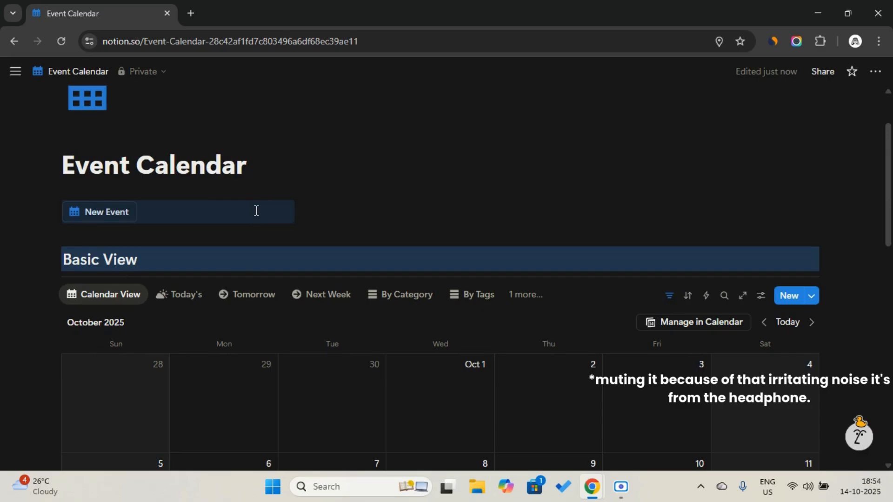
{"action": "left_click", "coordinate": [379, 208]}
{"action": "key", "text": "ctrl+v"}
{"action": "left_click", "coordinate": [638, 204]}
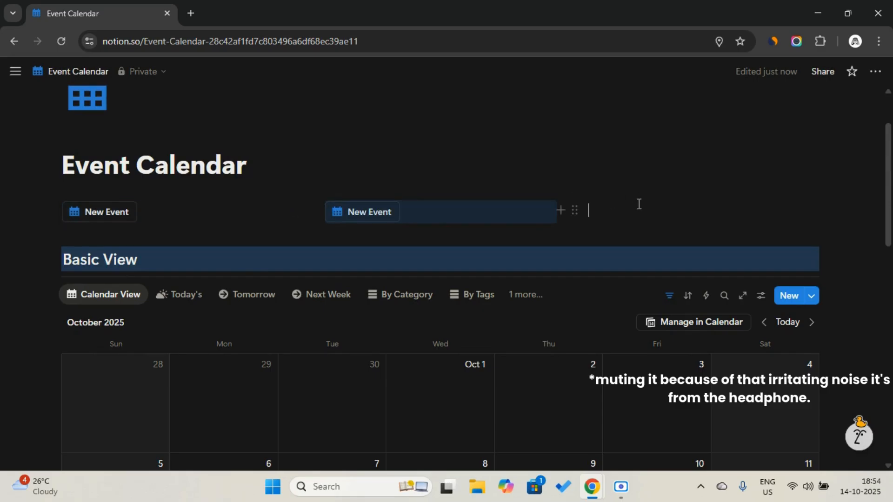
{"action": "key", "text": "ctrl+v"}
- Rename the button in the second column as Meeting Event
{"action": "scroll", "coordinate": [554, 216], "scroll_direction": "down", "scroll_amount": 1}
{"action": "left_click", "coordinate": [409, 192]}
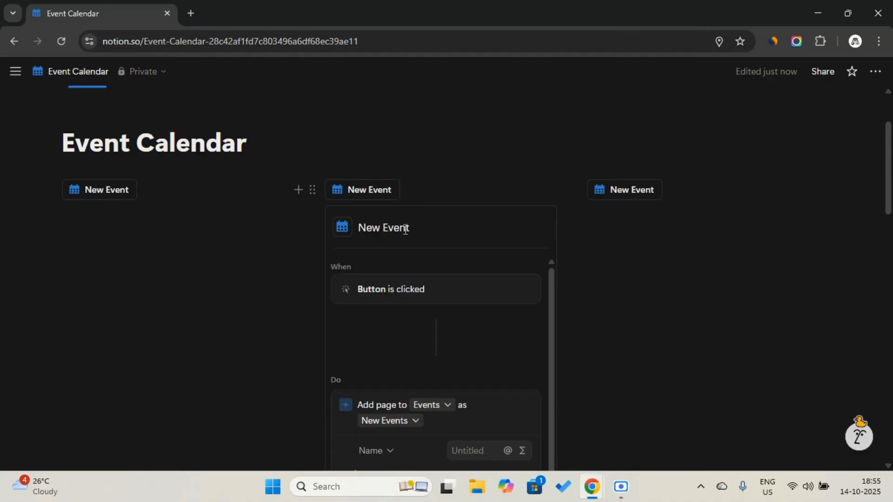
{"action": "triple_click", "coordinate": [368, 229]}
{"action": "type", "text": "M"}
{"action": "key", "text": "Caps_Lock"}
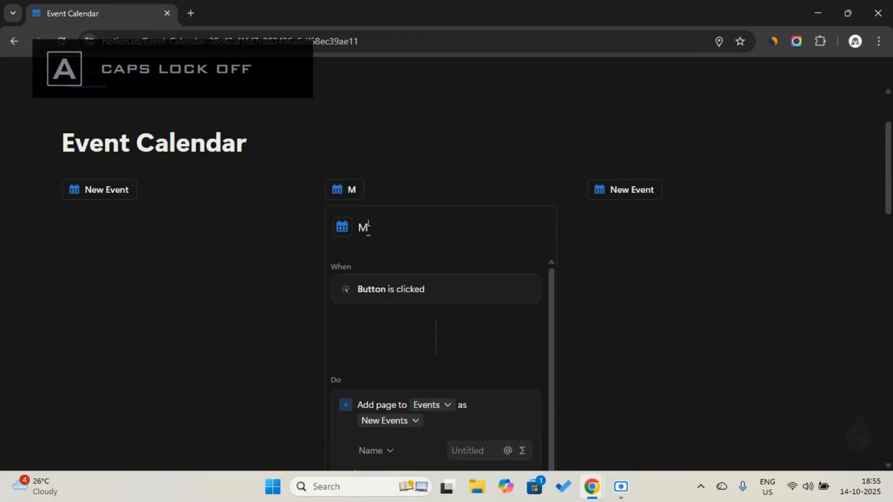
{"action": "type", "text": "eeting Event"}
- Make the Meeting Event button set Category to Meeting on the added page, and save the button
{"action": "scroll", "coordinate": [394, 368], "scroll_direction": "down", "scroll_amount": 3}
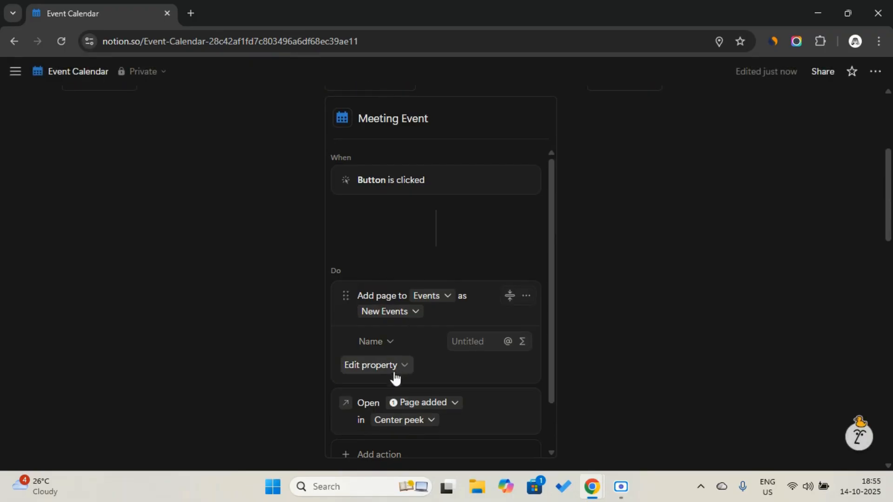
{"action": "left_click", "coordinate": [395, 367]}
{"action": "left_click", "coordinate": [333, 211]}
{"action": "left_click", "coordinate": [470, 370]}
{"action": "left_click", "coordinate": [419, 245]}
{"action": "scroll", "coordinate": [419, 246], "scroll_direction": "down", "scroll_amount": 2}
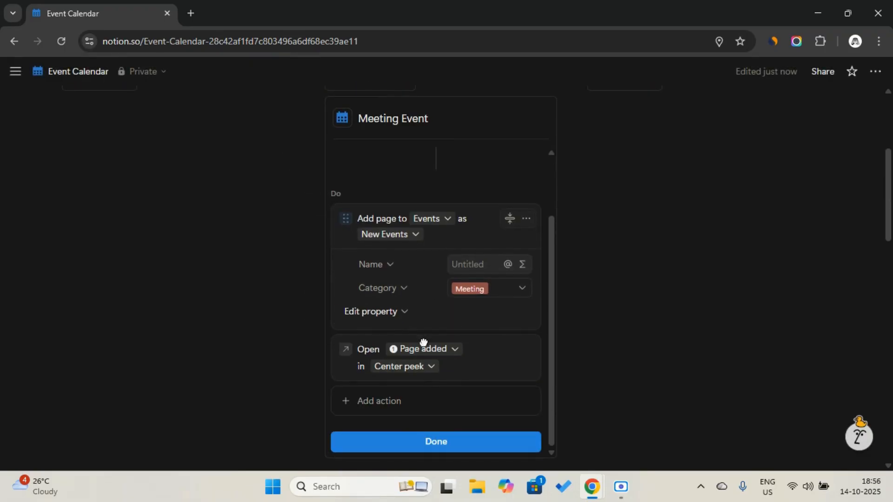
{"action": "left_click", "coordinate": [440, 442]}
- Rename the button in the third column as High Priority Event
{"action": "scroll", "coordinate": [663, 124], "scroll_direction": "up", "scroll_amount": 3}
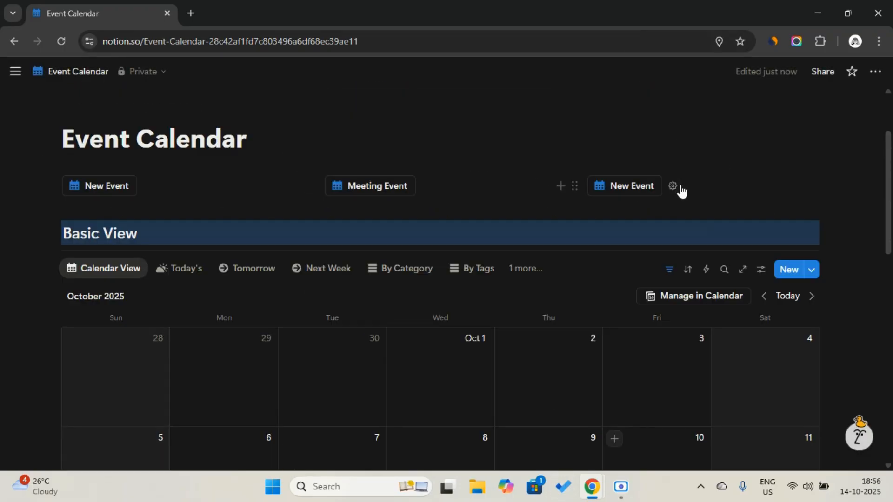
{"action": "left_click", "coordinate": [673, 186]}
{"action": "double_click", "coordinate": [628, 227]}
{"action": "key", "text": "Caps_Lock"}
{"action": "type", "text": "High P"}
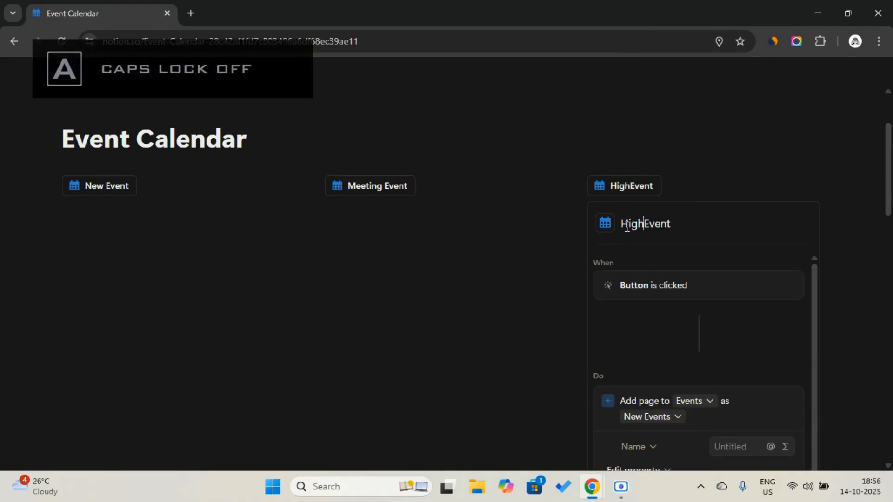
{"action": "type", "text": "riority"}
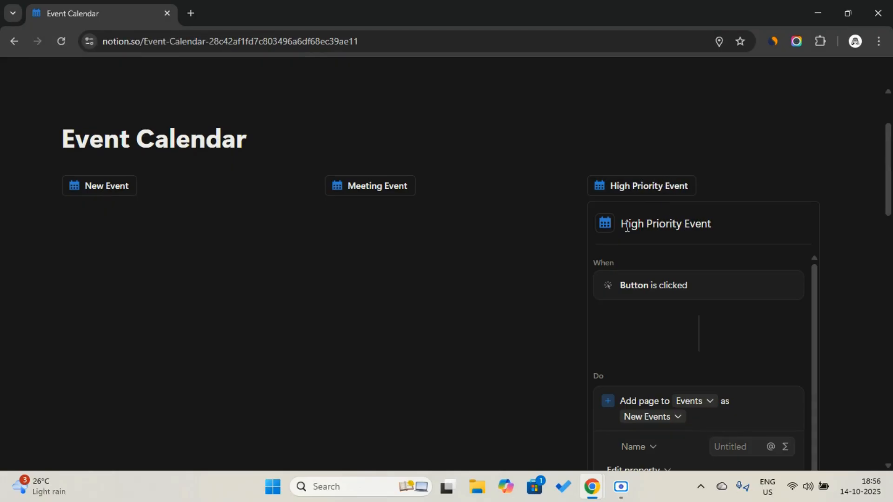
{"action": "scroll", "coordinate": [668, 265], "scroll_direction": "down", "scroll_amount": 2}
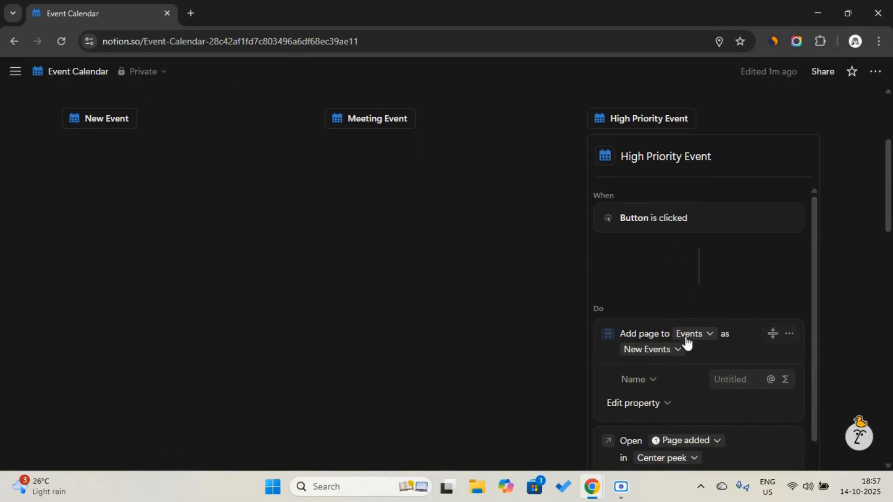
- Make the High Priority Event button set Priority to High on the added page, and save the button
{"action": "left_click", "coordinate": [640, 390]}
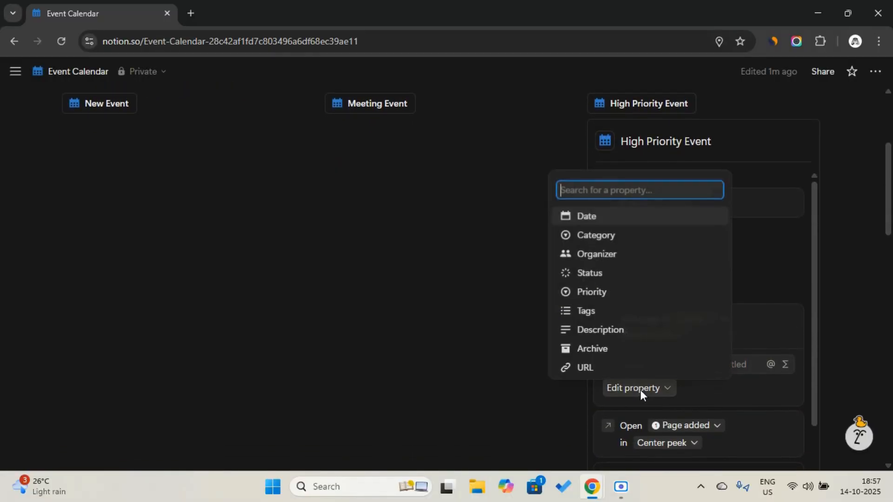
{"action": "left_click", "coordinate": [621, 293]}
{"action": "left_click", "coordinate": [741, 392]}
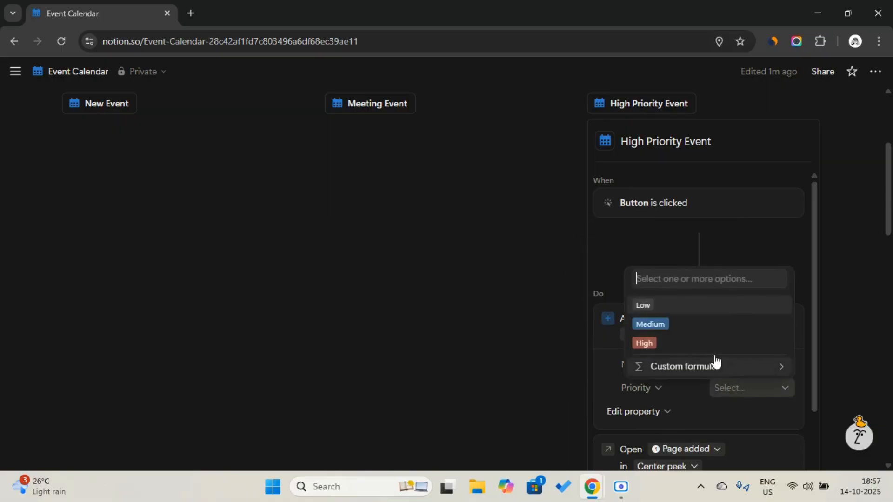
{"action": "left_click", "coordinate": [691, 344]}
{"action": "scroll", "coordinate": [693, 367], "scroll_direction": "down", "scroll_amount": 2}
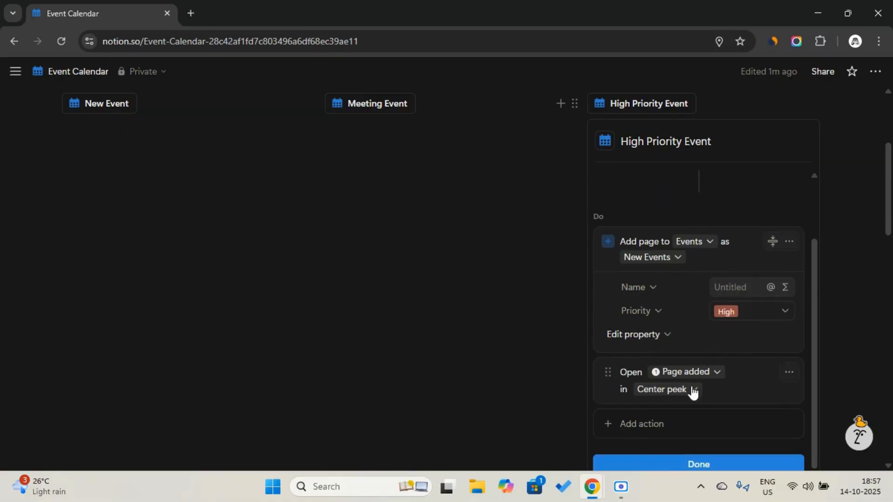
{"action": "scroll", "coordinate": [703, 444], "scroll_direction": "down", "scroll_amount": 1}
{"action": "left_click", "coordinate": [707, 436]}
{"action": "scroll", "coordinate": [689, 400], "scroll_direction": "up", "scroll_amount": 4}
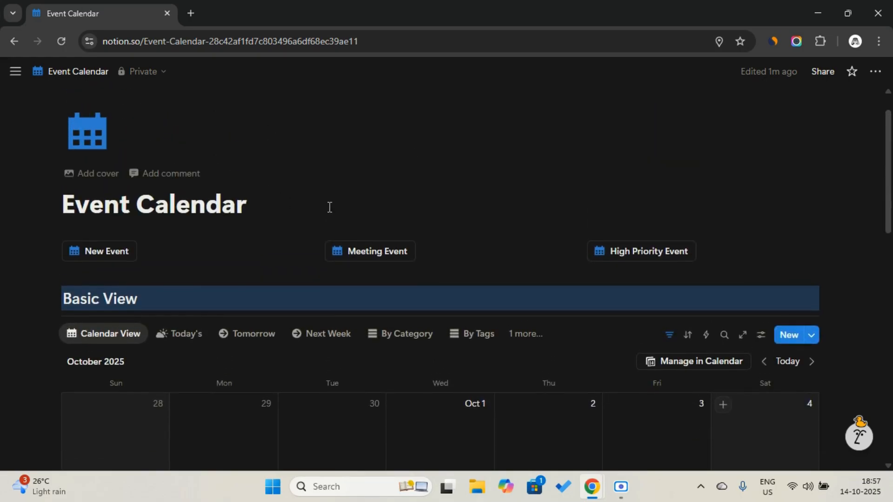
{"action": "scroll", "coordinate": [328, 207], "scroll_direction": "down", "scroll_amount": 2}
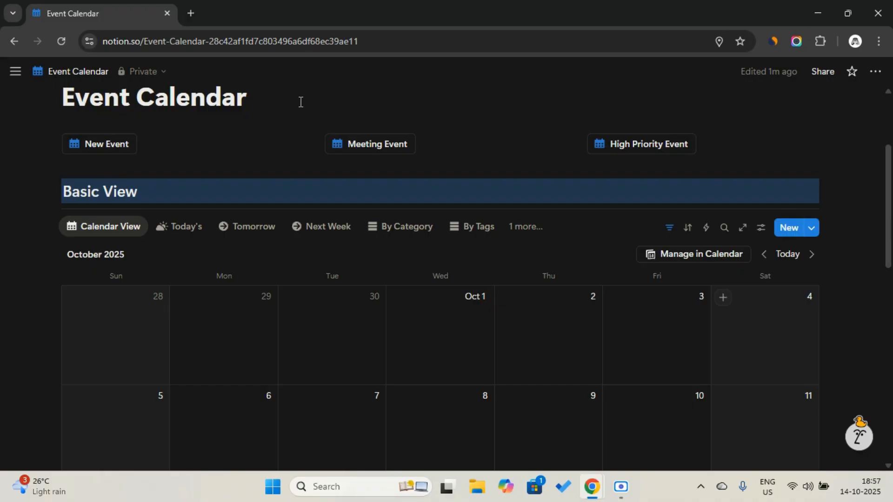
{"action": "scroll", "coordinate": [301, 102], "scroll_direction": "up", "scroll_amount": 1}
{"action": "scroll", "coordinate": [300, 102], "scroll_direction": "down", "scroll_amount": 3}
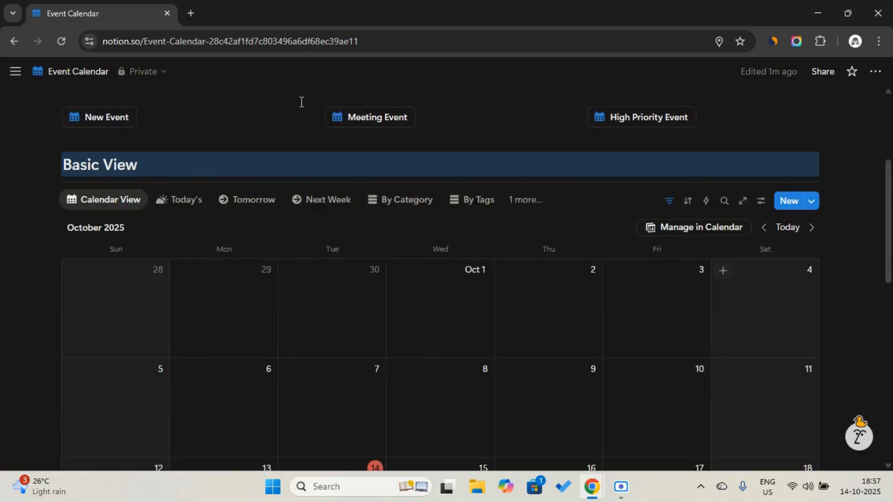
{"action": "scroll", "coordinate": [302, 102], "scroll_direction": "up", "scroll_amount": 5}
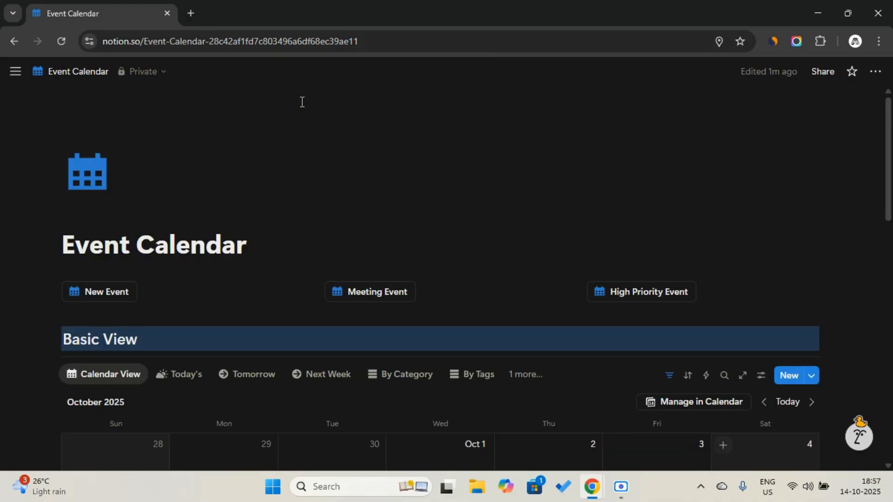